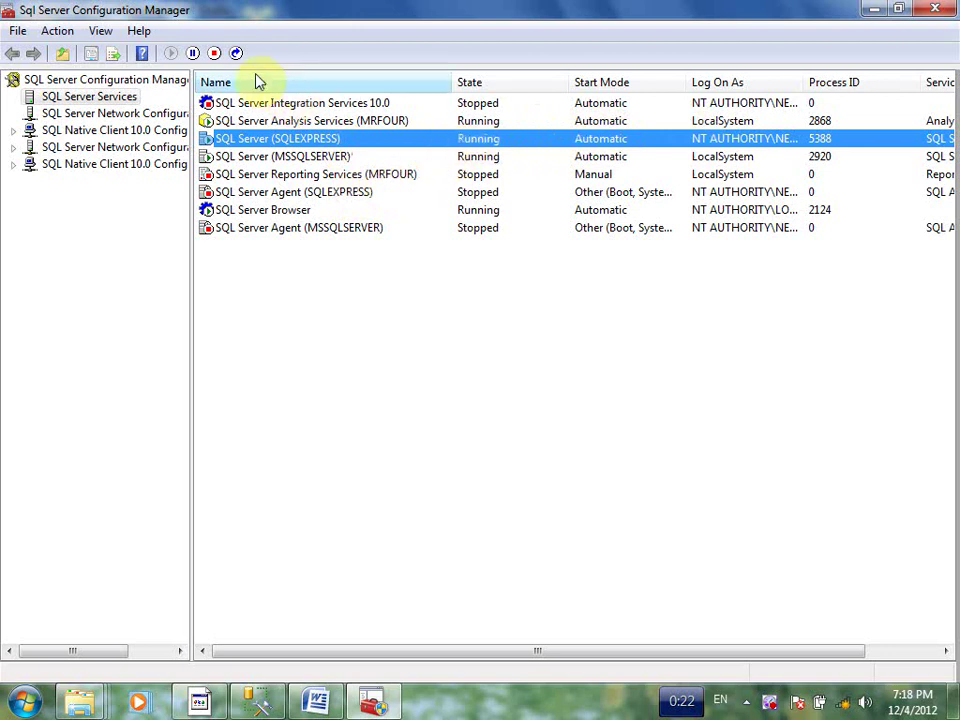
Step: Stop the SQL Server (SQLEXPRESS) service
right_click(439, 146)
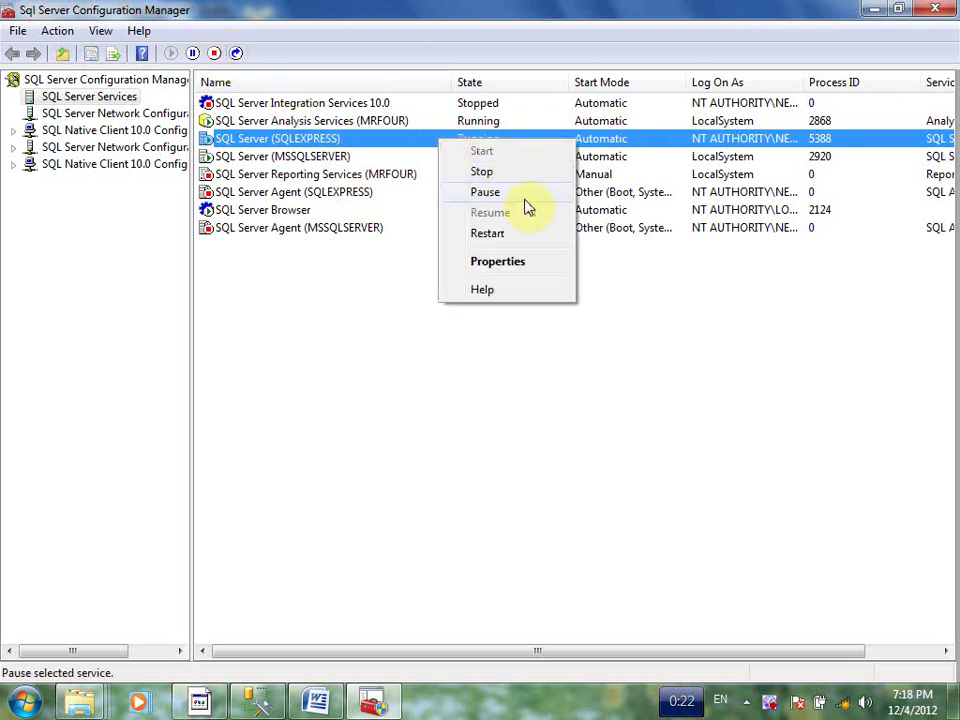
left_click(506, 177)
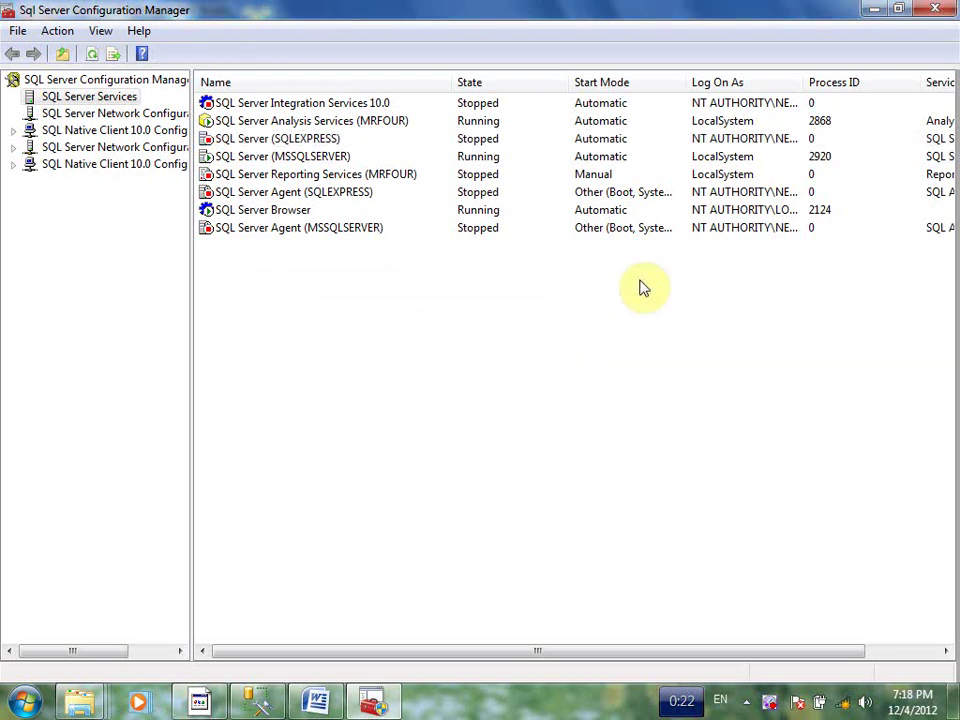
Step: Switch to SQL Server Management Studio and try to connect to the .\sqlexpress Database Engine with Windows Authentication
left_click(257, 708)
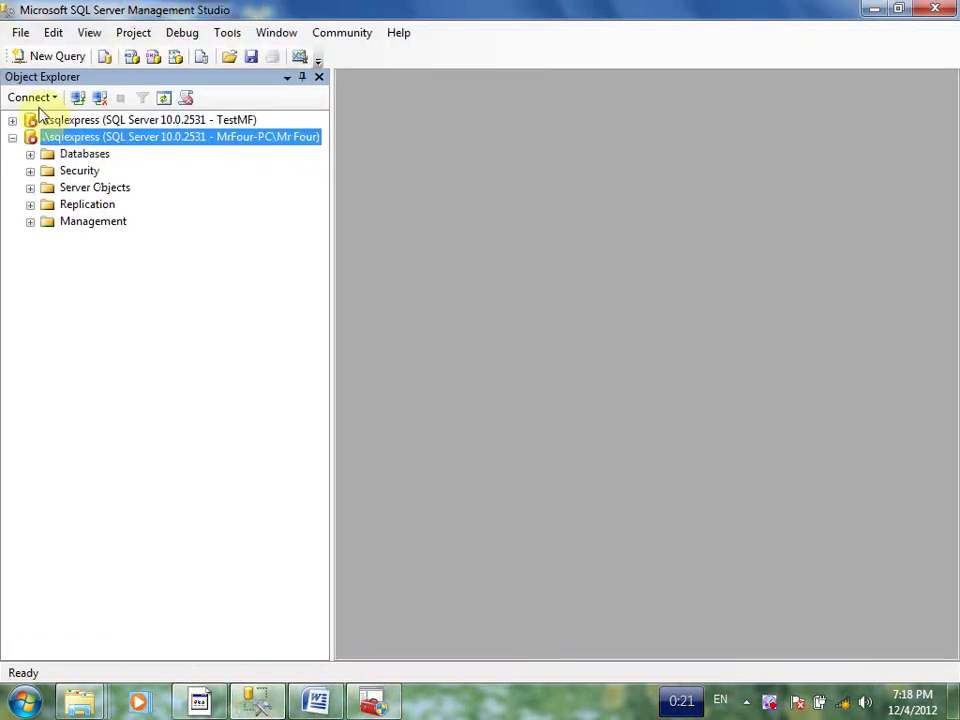
left_click(80, 95)
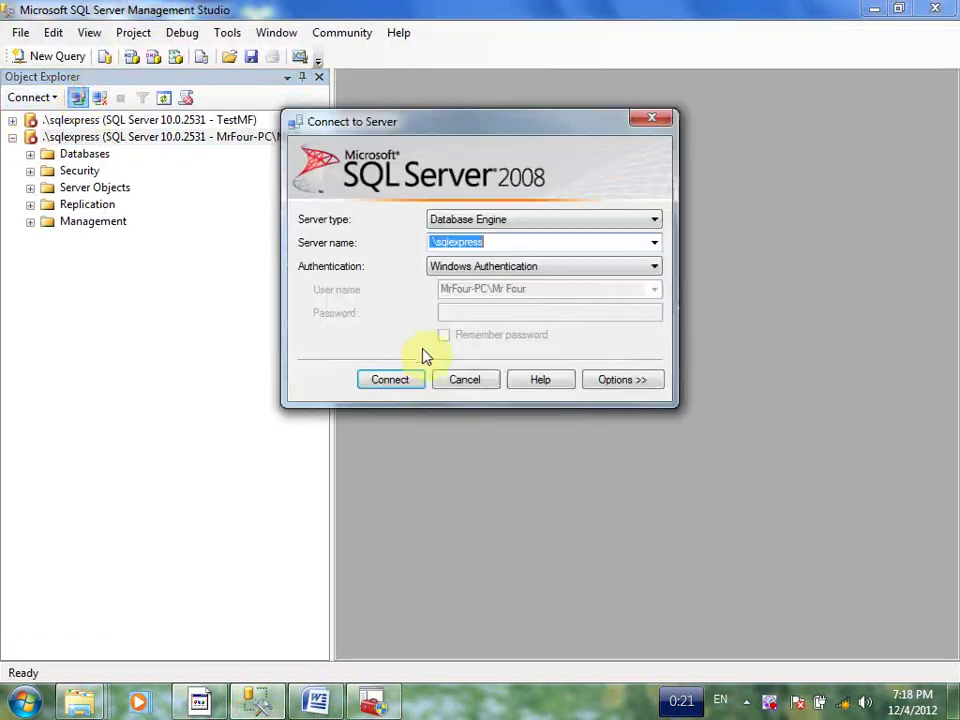
left_click(403, 379)
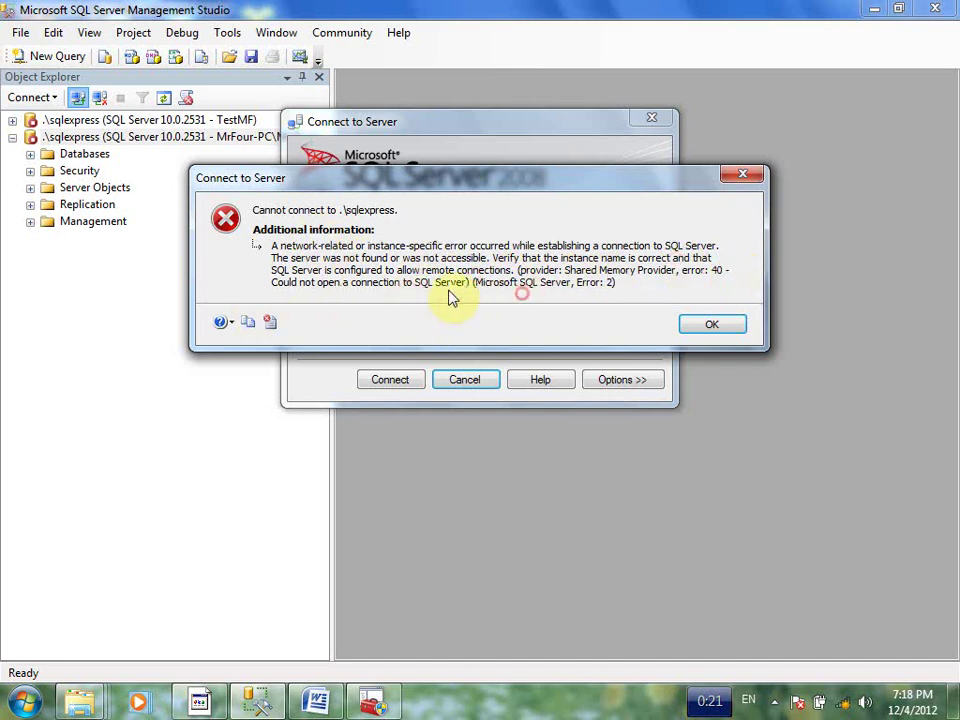
left_click(708, 322)
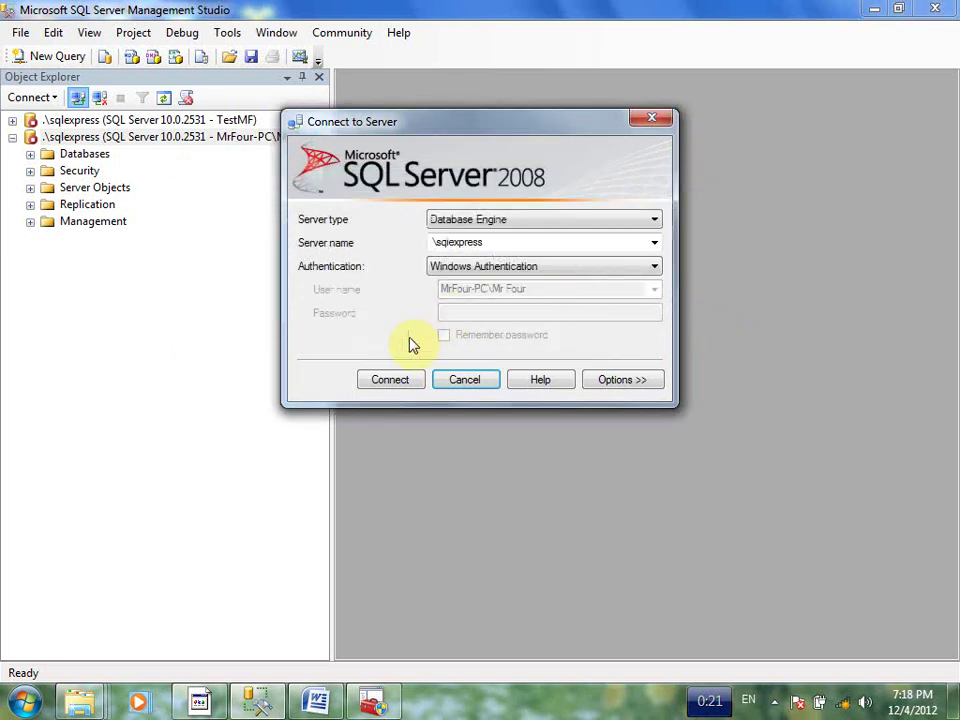
Step: Switch to SQL Server Configuration Manager and start the SQL Server (SQLEXPRESS) service
left_click(372, 702)
left_click(358, 146)
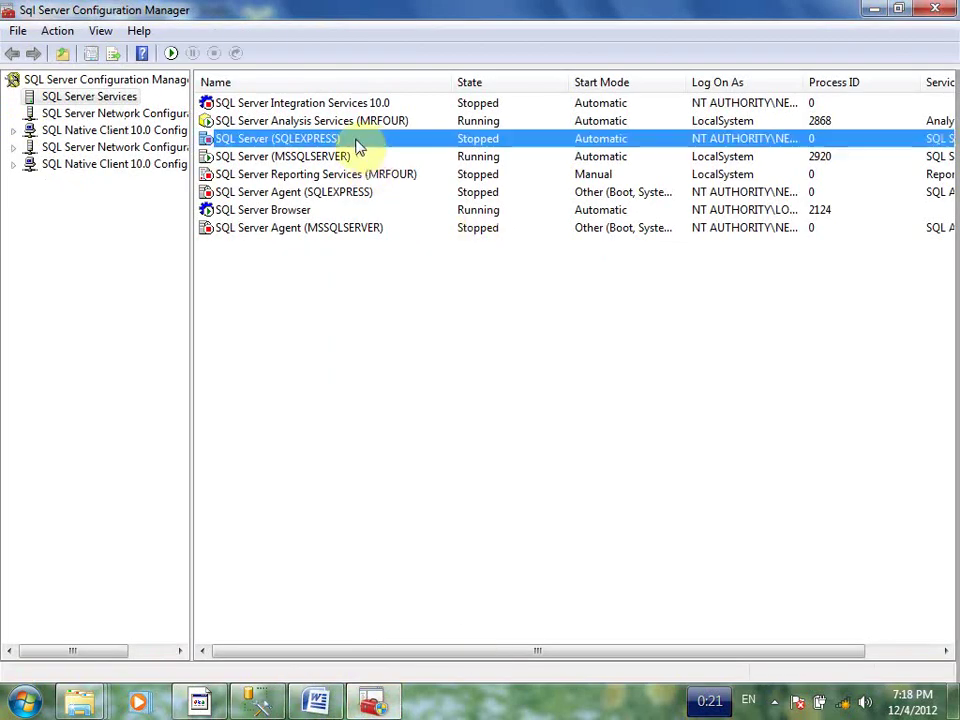
right_click(335, 144)
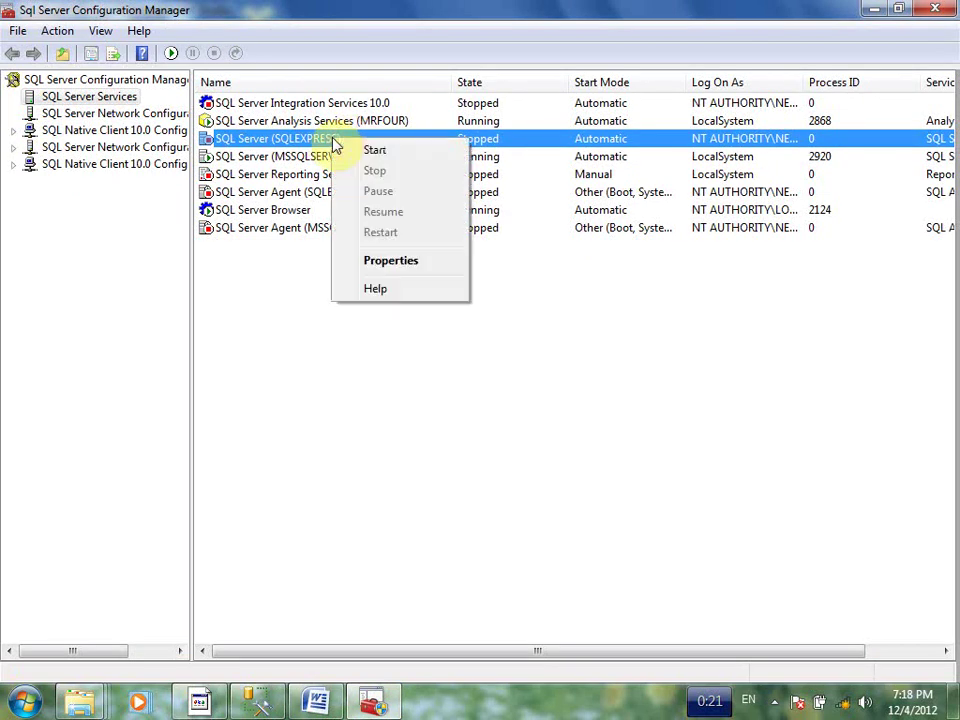
left_click(390, 155)
left_click(24, 703)
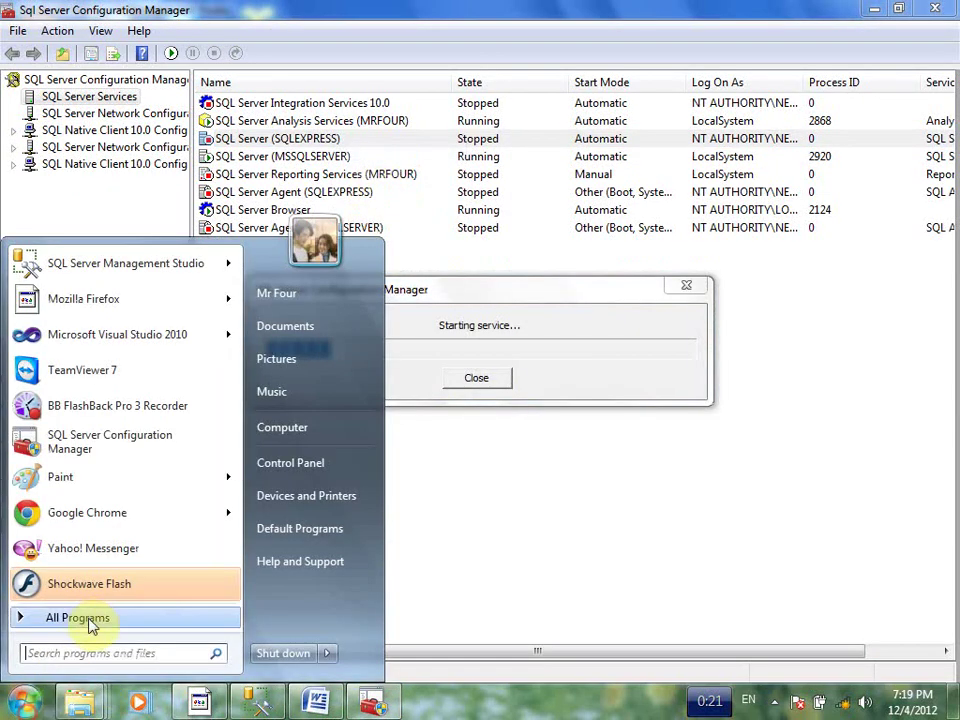
type("s")
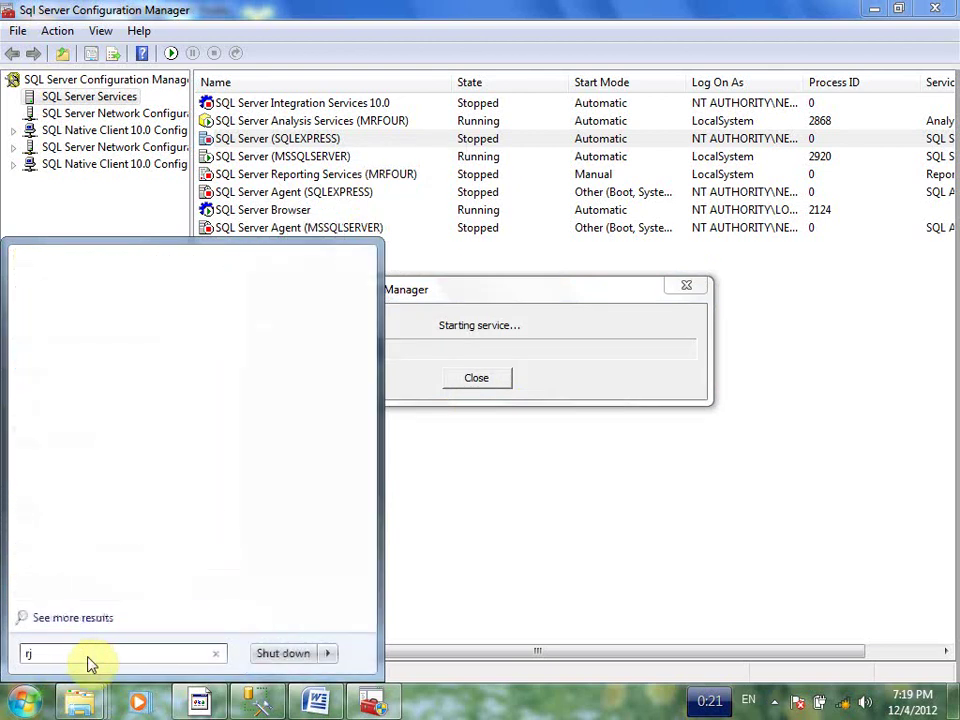
key("BackSpace")
type("services.msc")
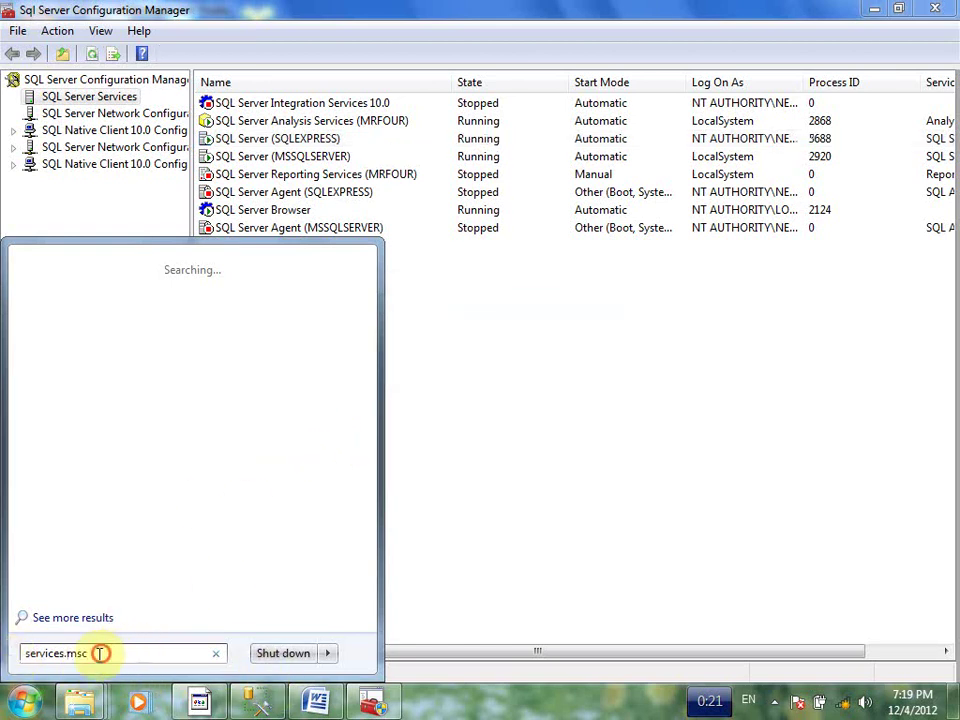
key("Escape")
Step: Switch to SQL Server Management Studio, connect to .\sqlexpress with Windows Authentication, and collapse the expanded server node
left_click(305, 140)
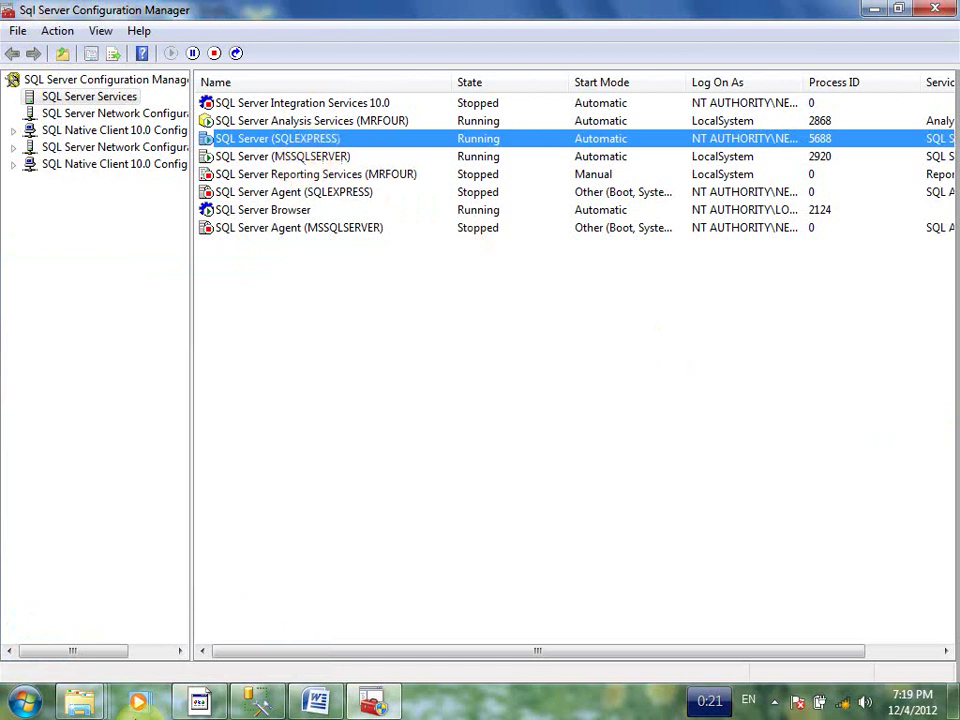
left_click(257, 703)
left_click(400, 379)
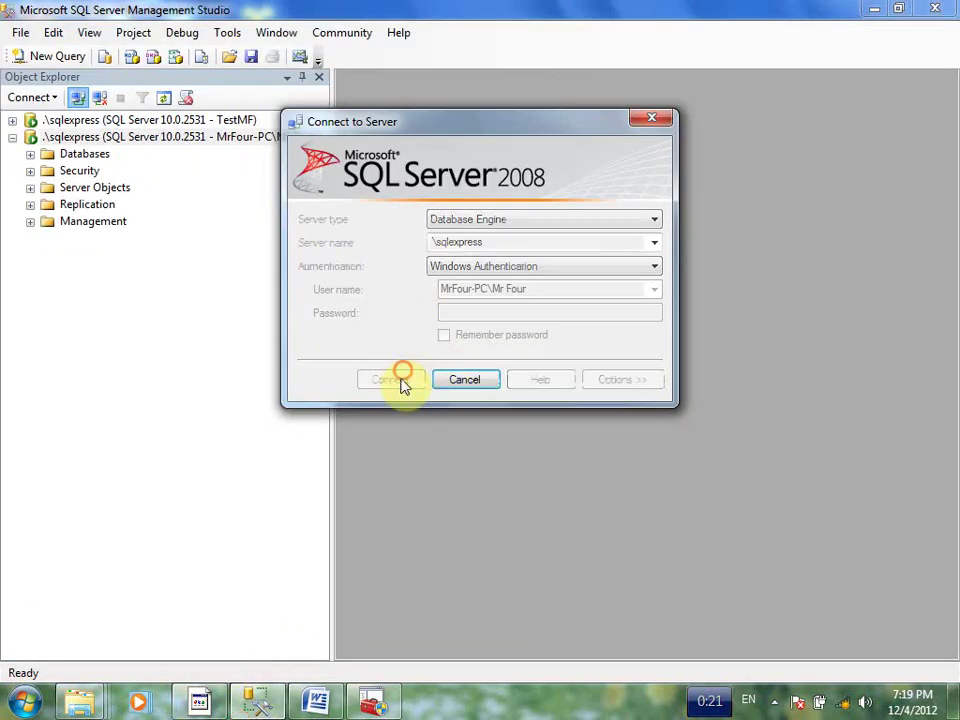
left_click(12, 137)
left_click(30, 120)
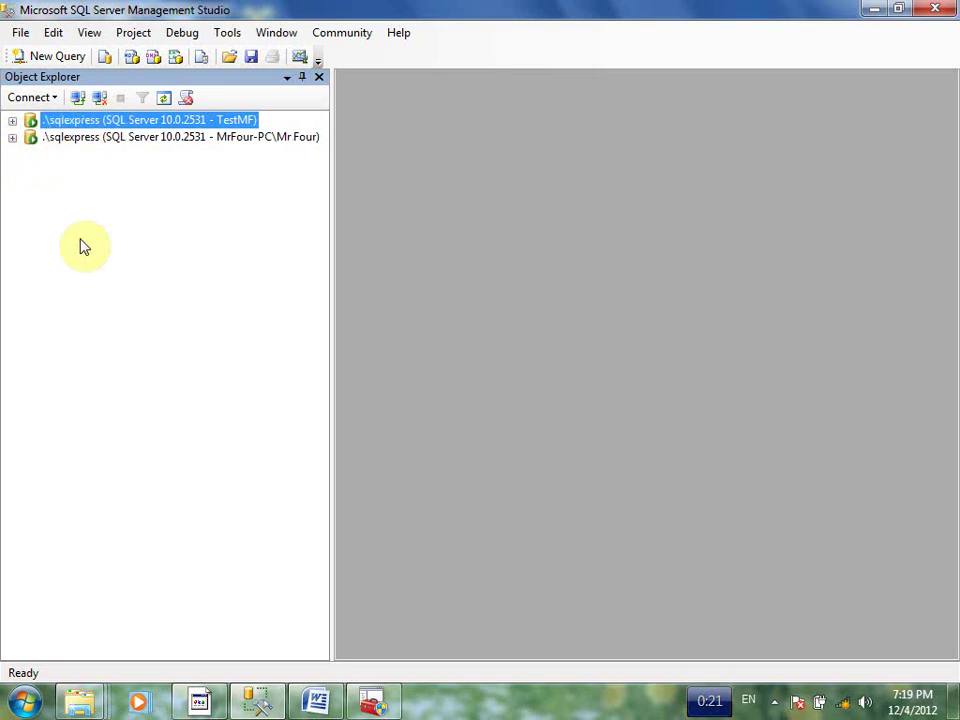
Step: Switch to SQL Server Configuration Manager and close it
left_click(372, 703)
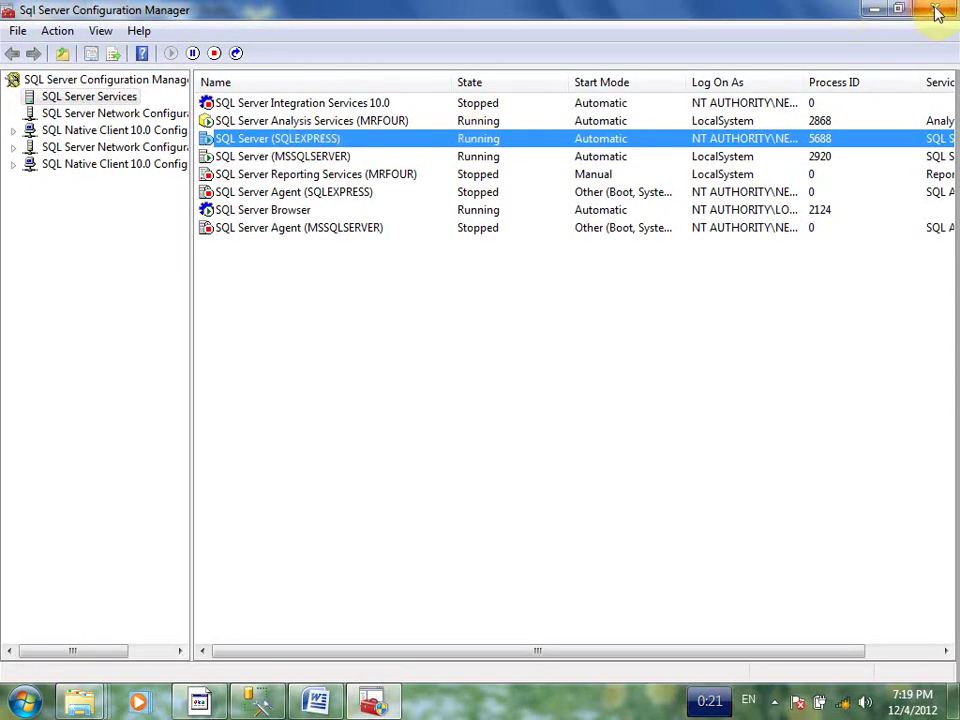
left_click(934, 10)
Step: Expand the Windows-authenticated .\sqlexpress server and its Databases folder in the object tree
left_click(80, 137)
left_click(33, 120)
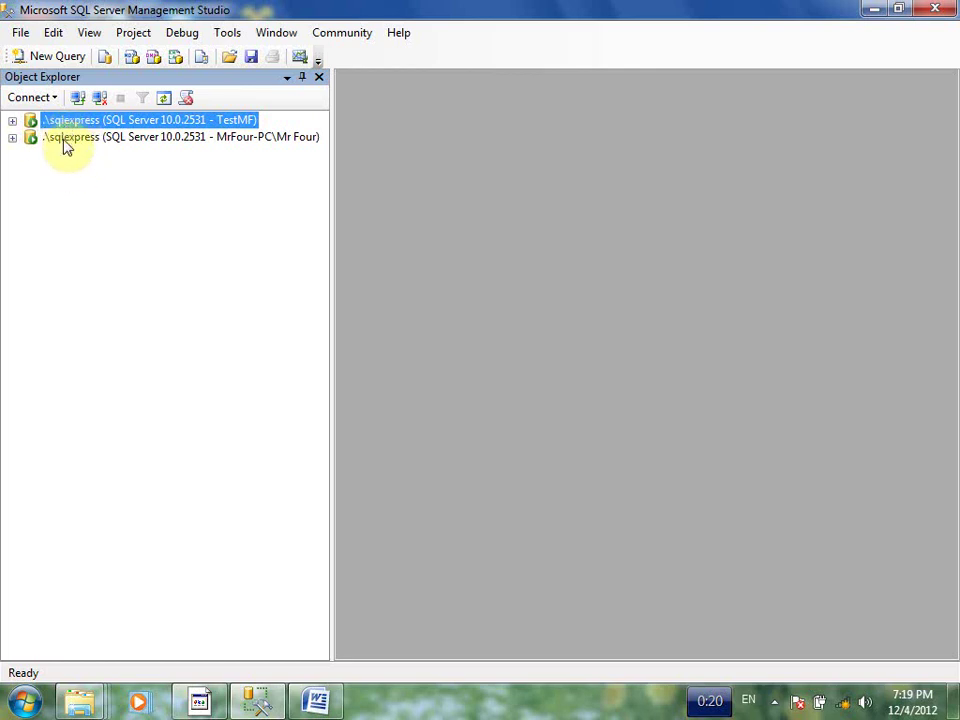
left_click(72, 137)
left_click(100, 120)
left_click(36, 139)
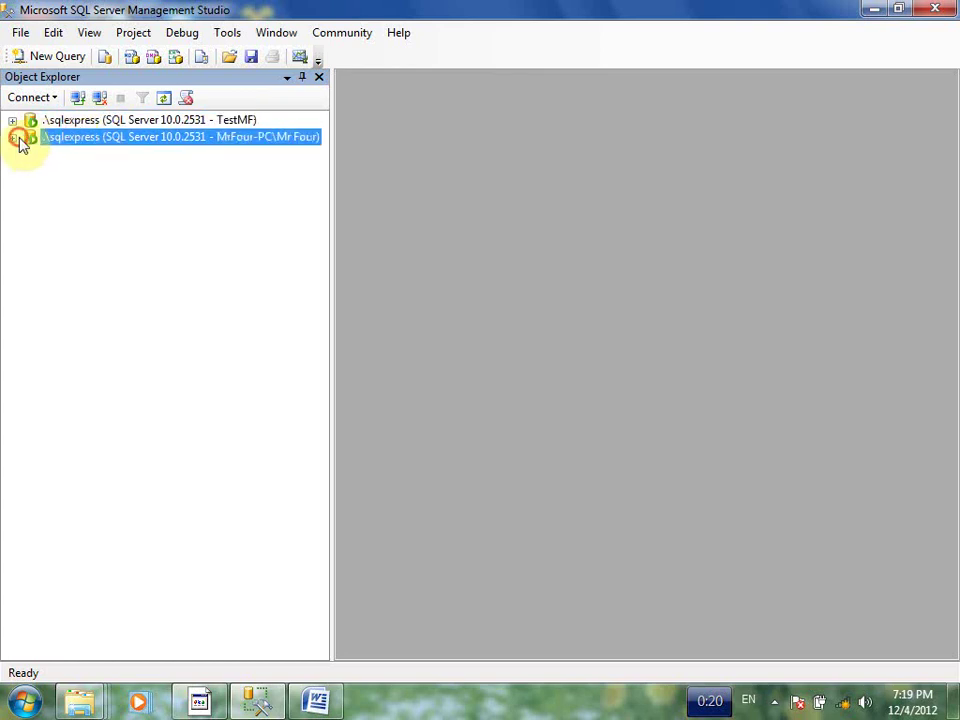
left_click(12, 137)
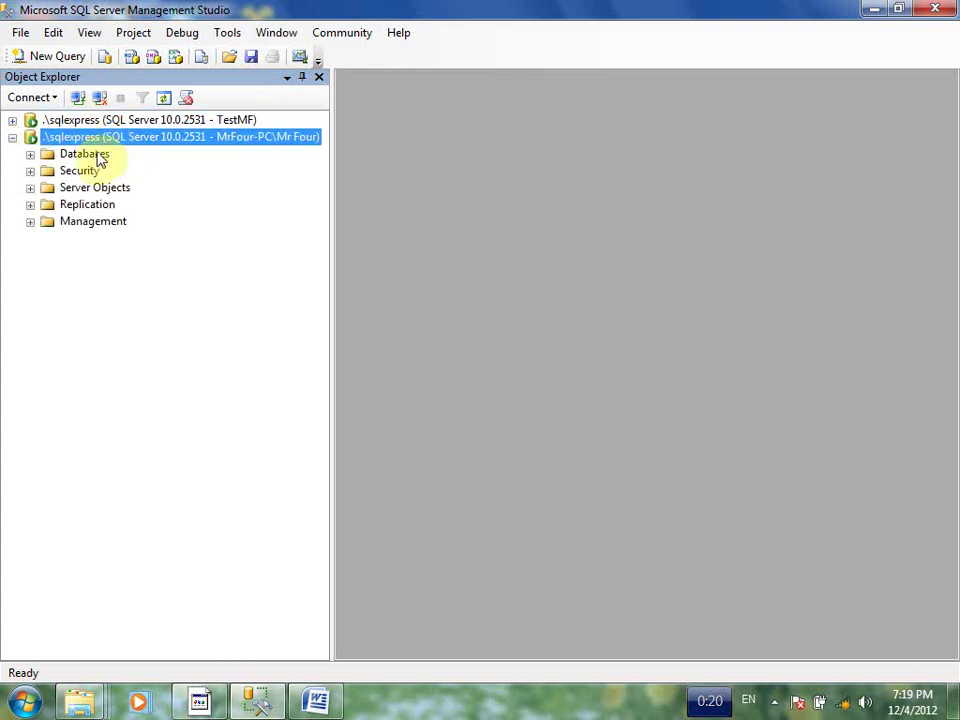
left_click(44, 156)
left_click(30, 154)
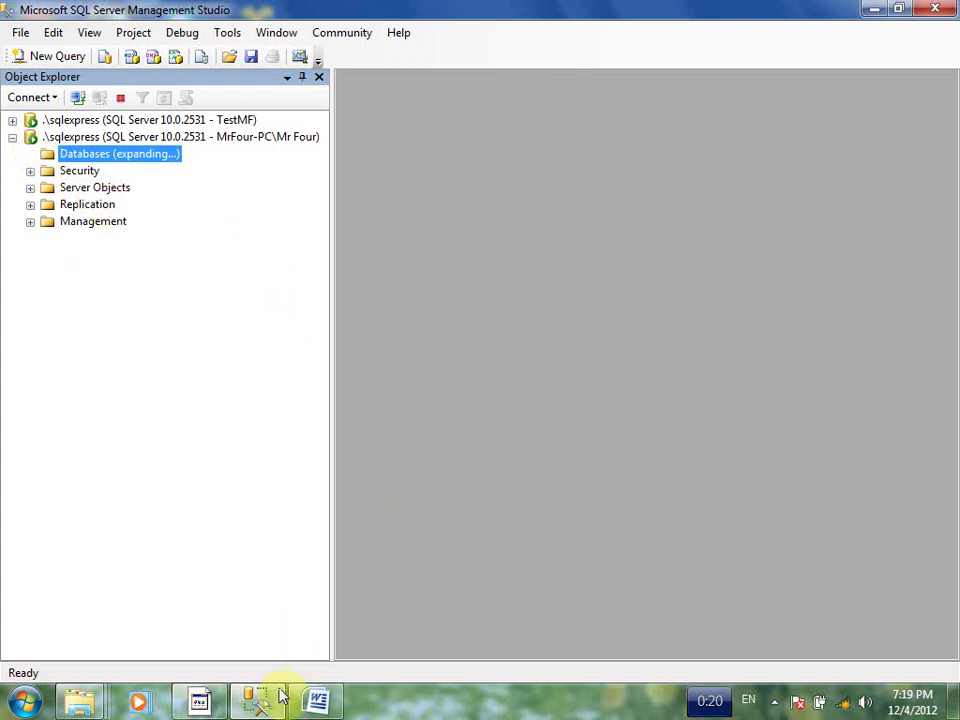
left_click(774, 701)
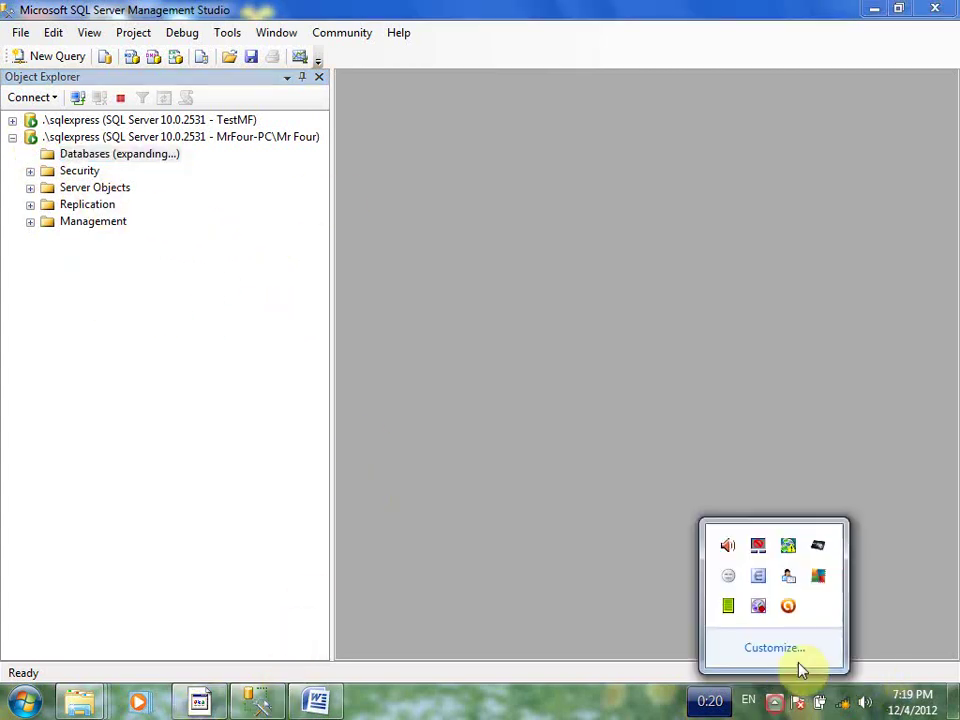
left_click(757, 607)
left_click(604, 160)
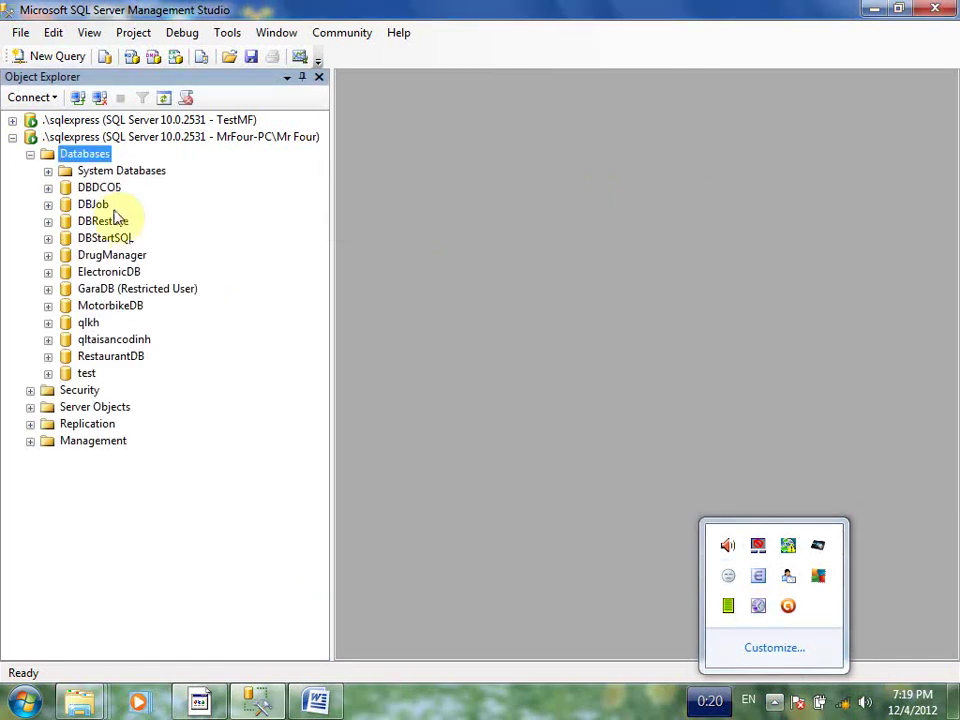
Step: Examine the user databases on the server and the contents of the System Databases folder
left_click(88, 187)
left_click(105, 238)
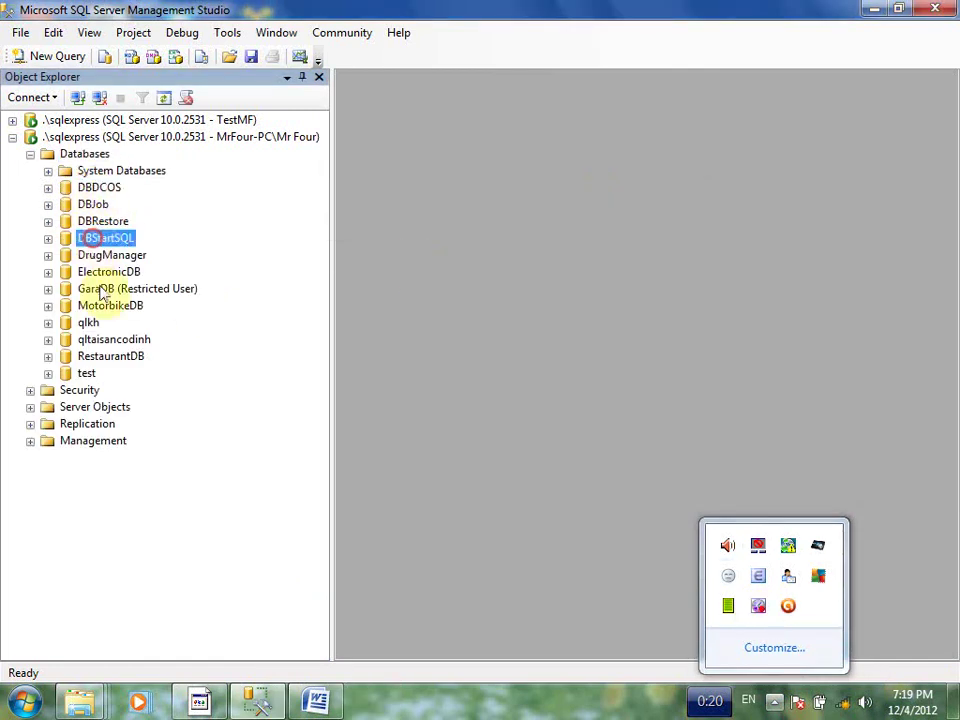
left_click(94, 188)
left_click(96, 171)
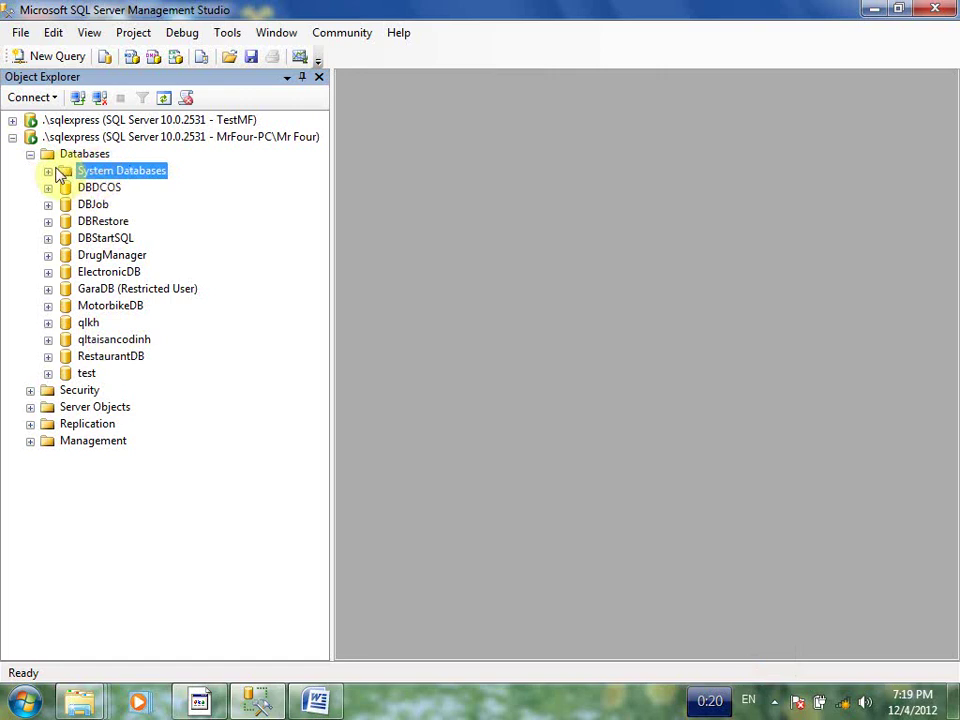
left_click(48, 171)
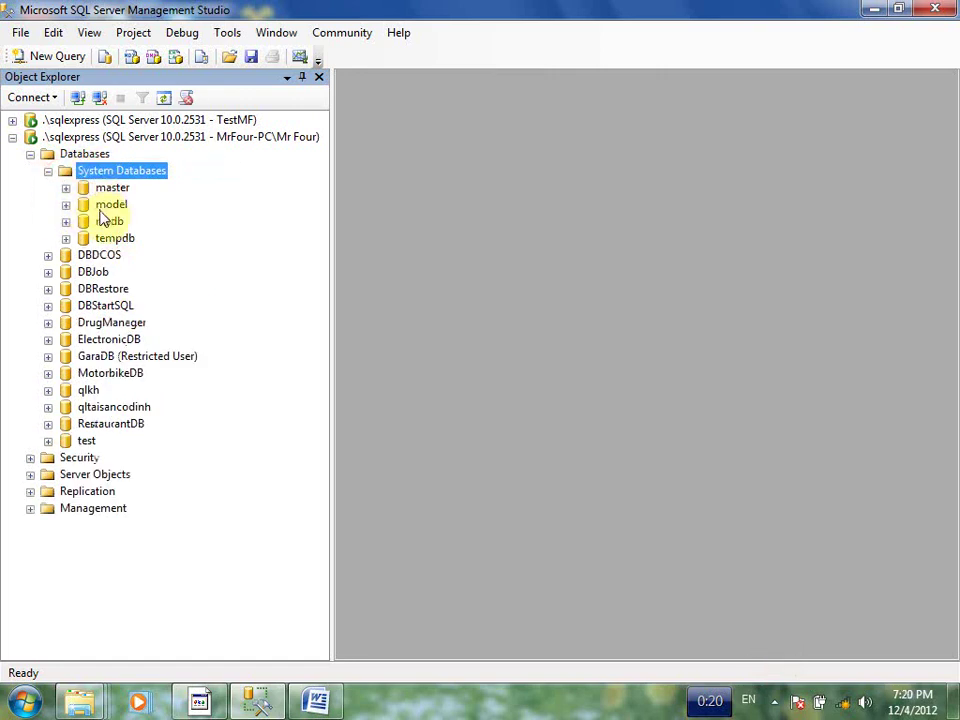
left_click(48, 171)
left_click(92, 204)
left_click(88, 256)
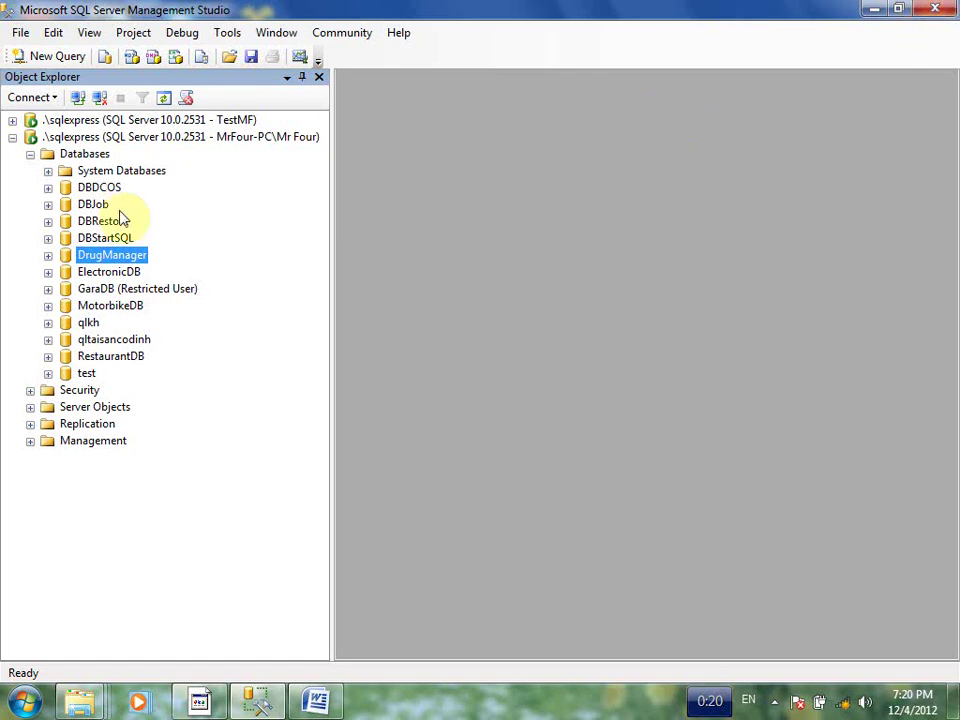
Step: Start a new database in the Databases folder and name it DBMF1
left_click(84, 157)
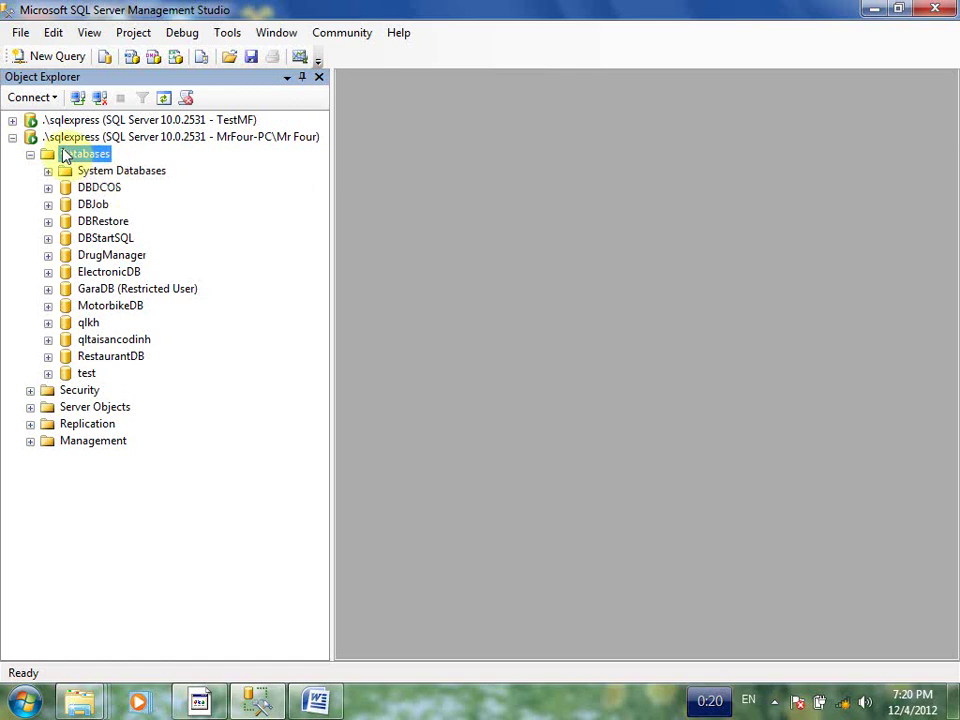
right_click(95, 160)
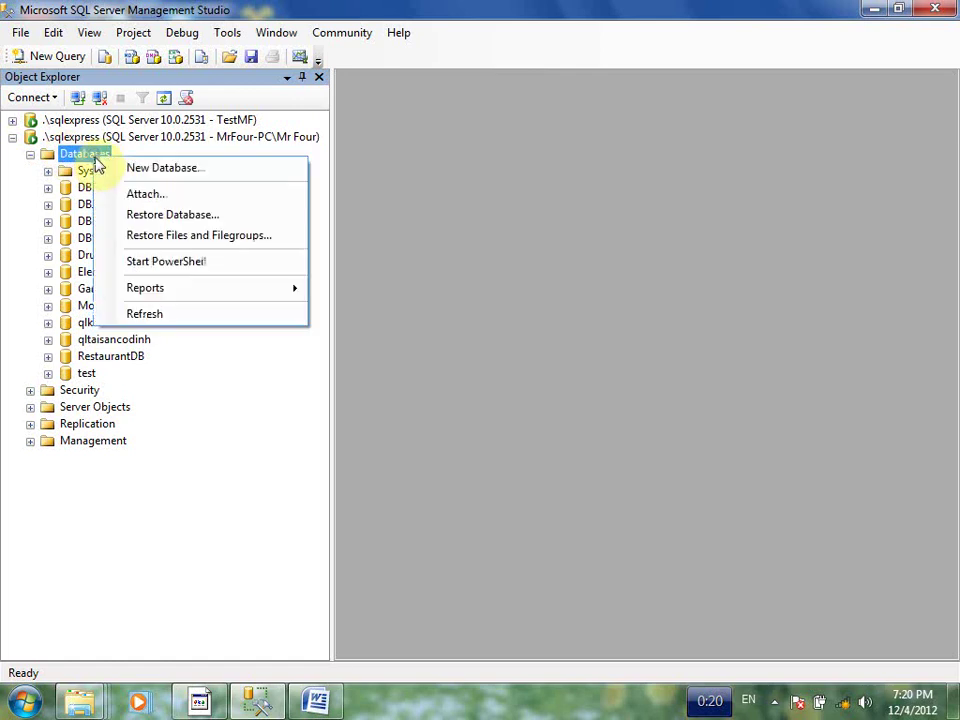
left_click(203, 172)
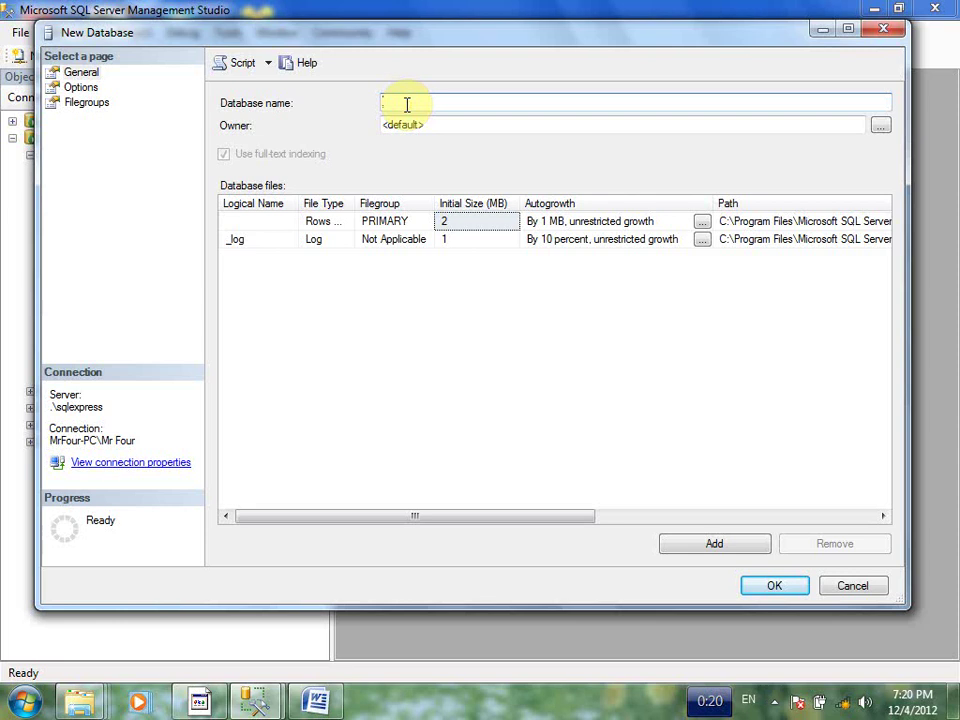
type("DBMF1")
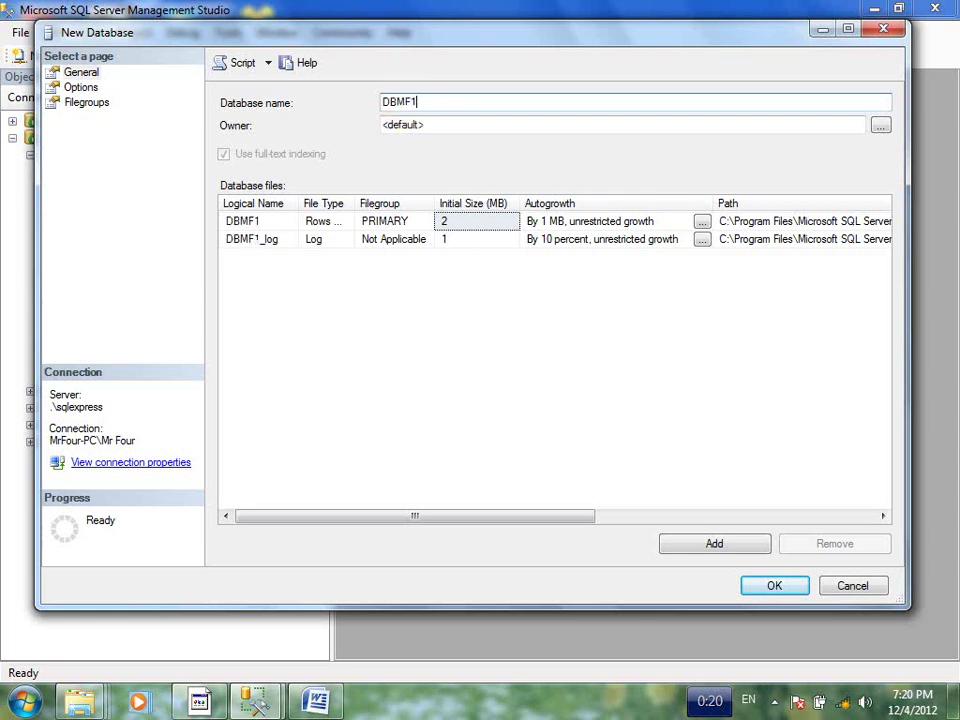
Step: Examine the logical names, file types and initial sizes of the new database's data and log files
left_click(260, 221)
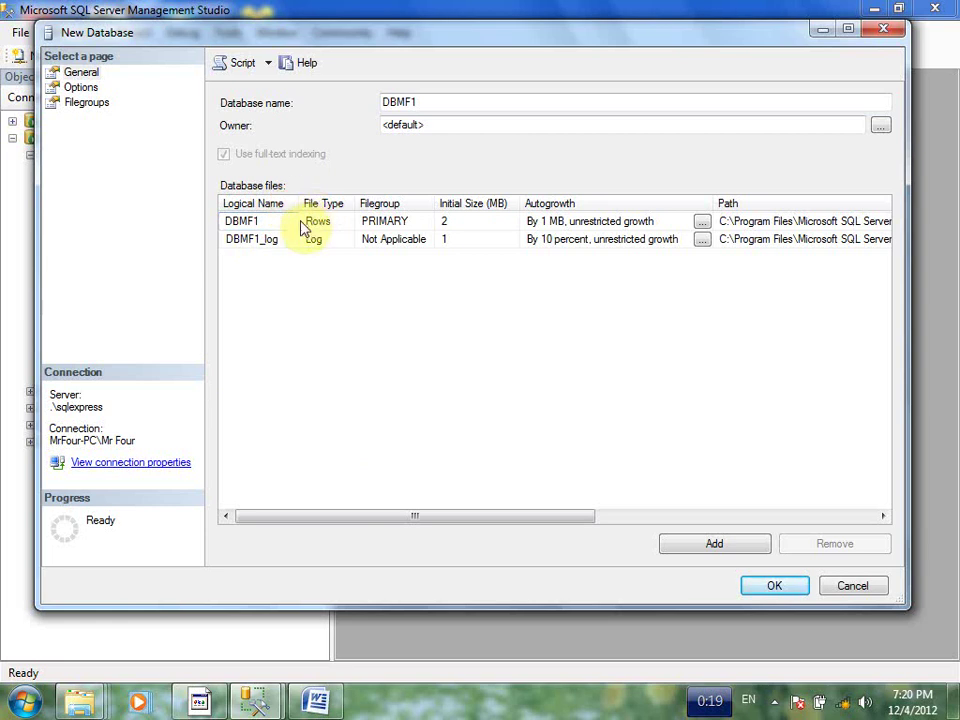
left_click(306, 222)
left_click(285, 222)
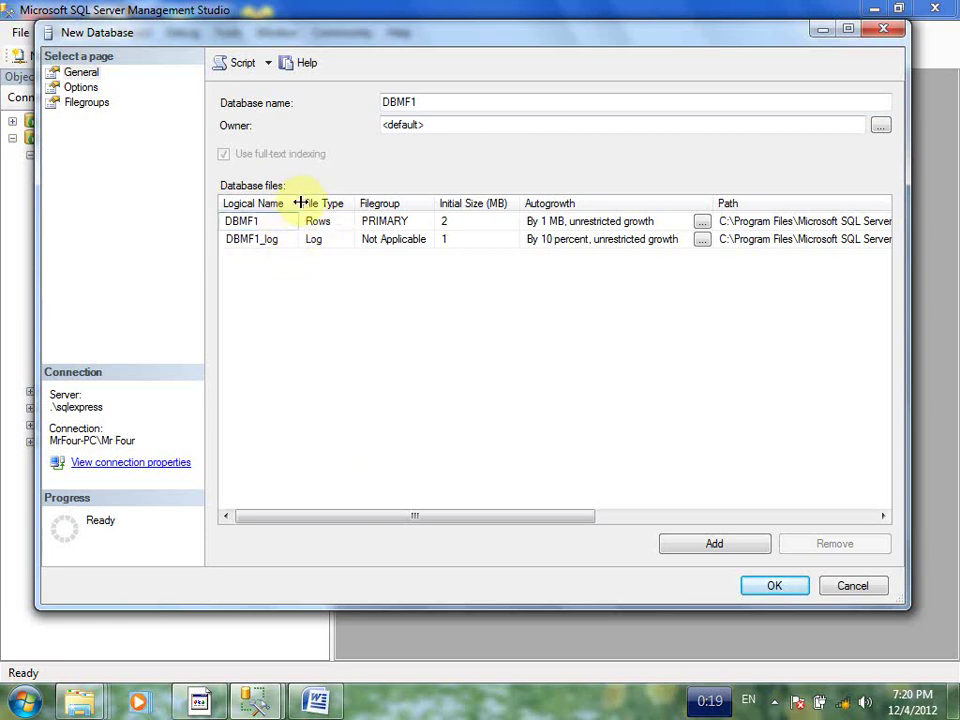
left_click(280, 239)
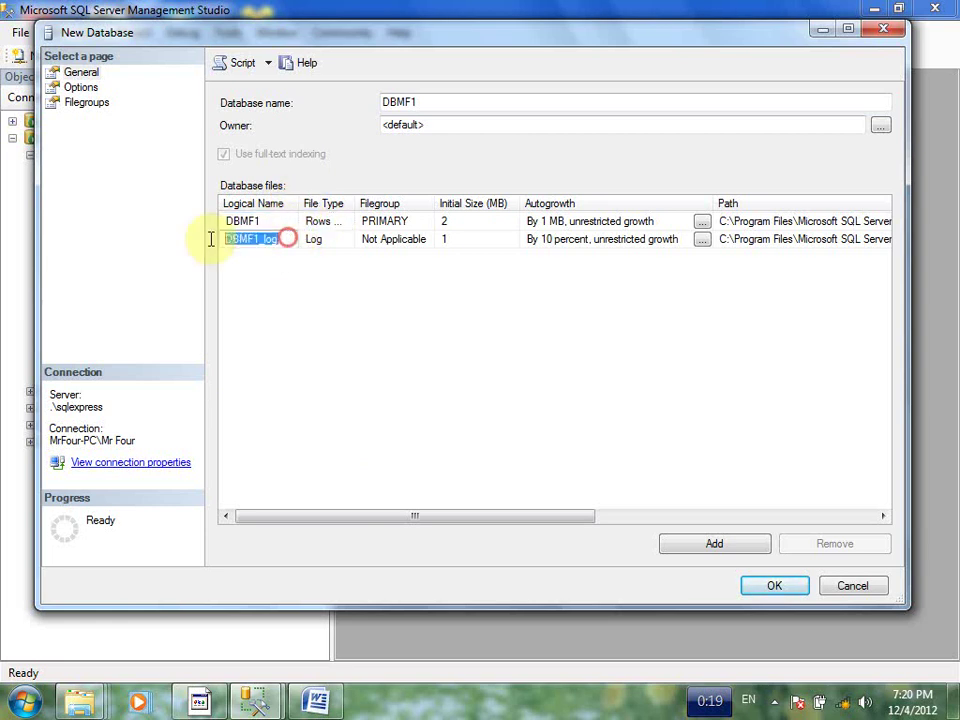
left_click(263, 240)
left_click_drag(257, 240, 384, 209)
left_click(453, 226)
Step: Set the storage folder of the DBMF1 data file to D:\Co so du lieu
left_click_drag(450, 514, 658, 519)
left_click(540, 222)
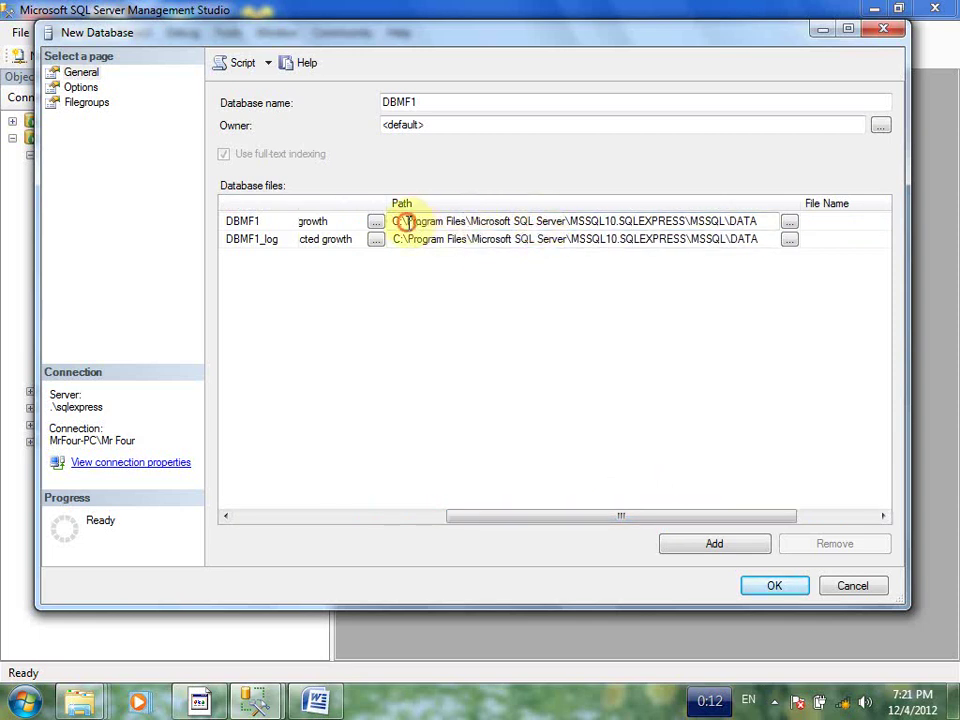
left_click_drag(405, 222, 377, 205)
left_click(775, 222)
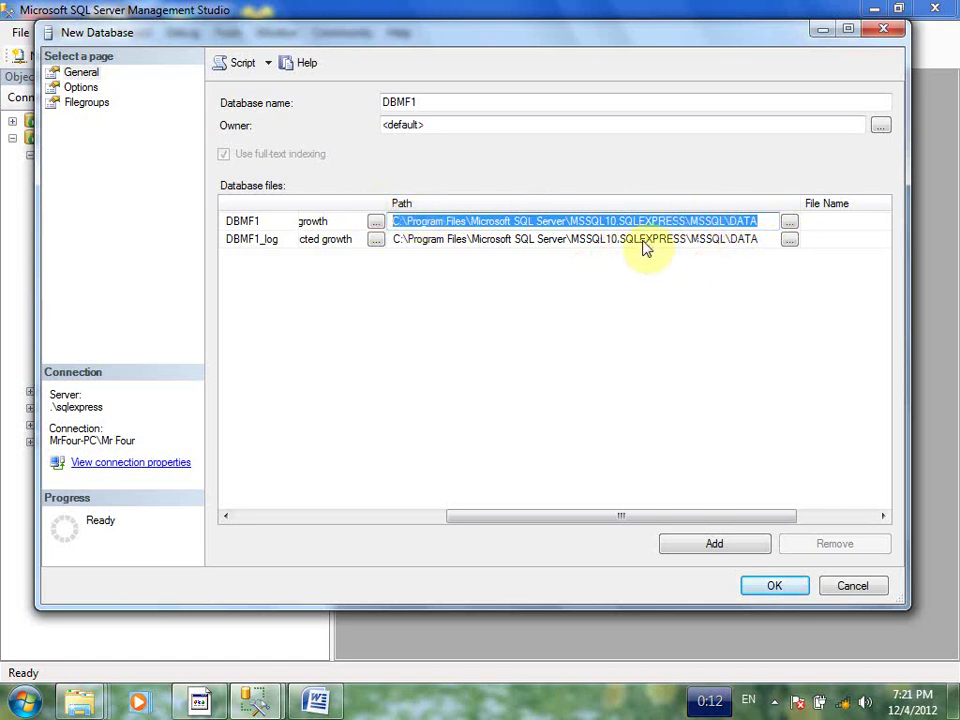
left_click(720, 239)
left_click(760, 222)
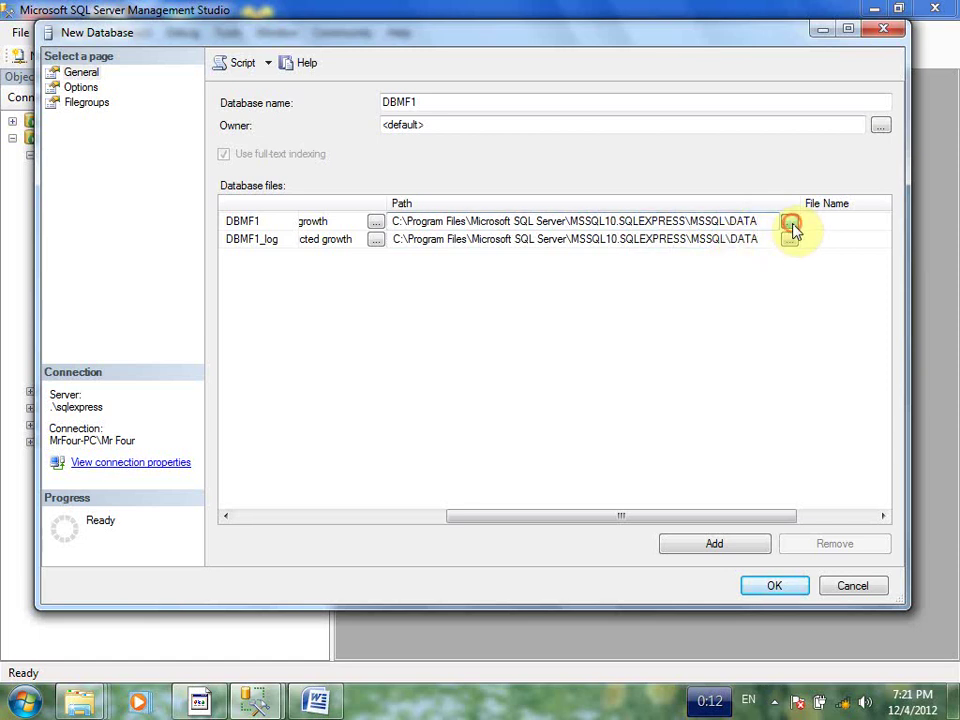
left_click(790, 222)
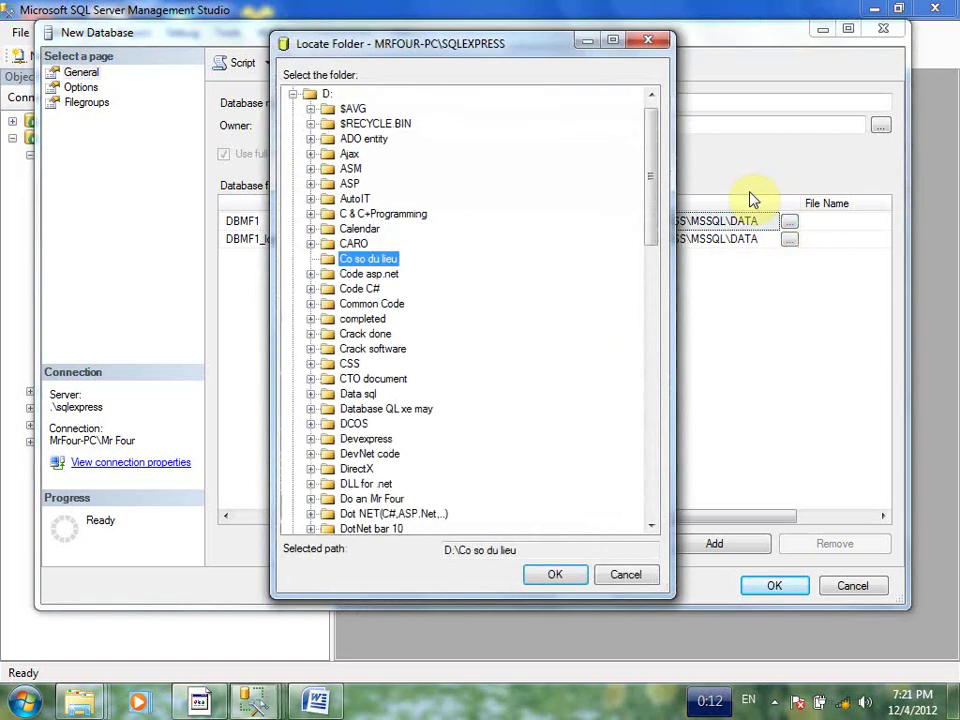
left_click(362, 261)
scroll(375, 268, "down", 1)
scroll(369, 274, "up", 2)
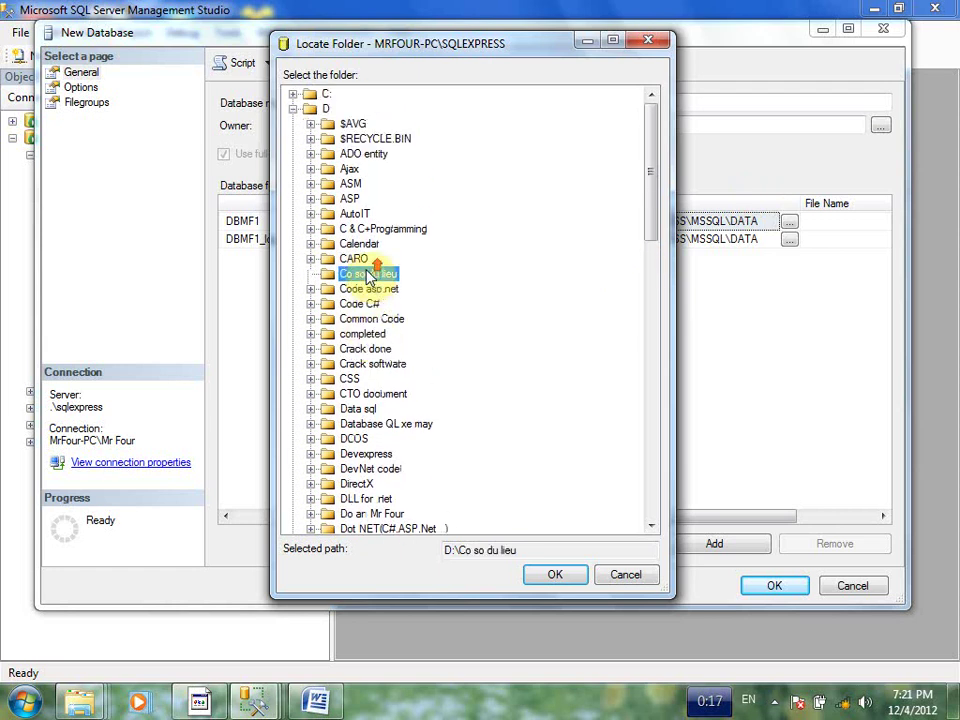
scroll(369, 274, "down", 3)
left_click(553, 576)
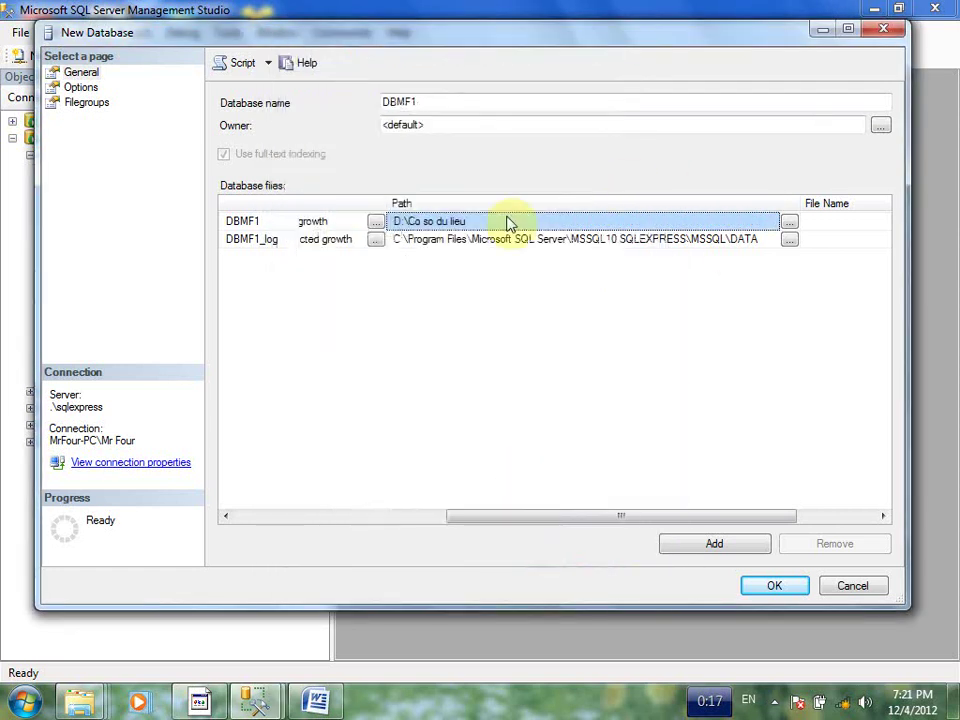
Step: Set the DBMF1_log file's path to D:\Co so du lieu as well and create the database
left_click(503, 221)
left_click_drag(510, 221, 261, 232)
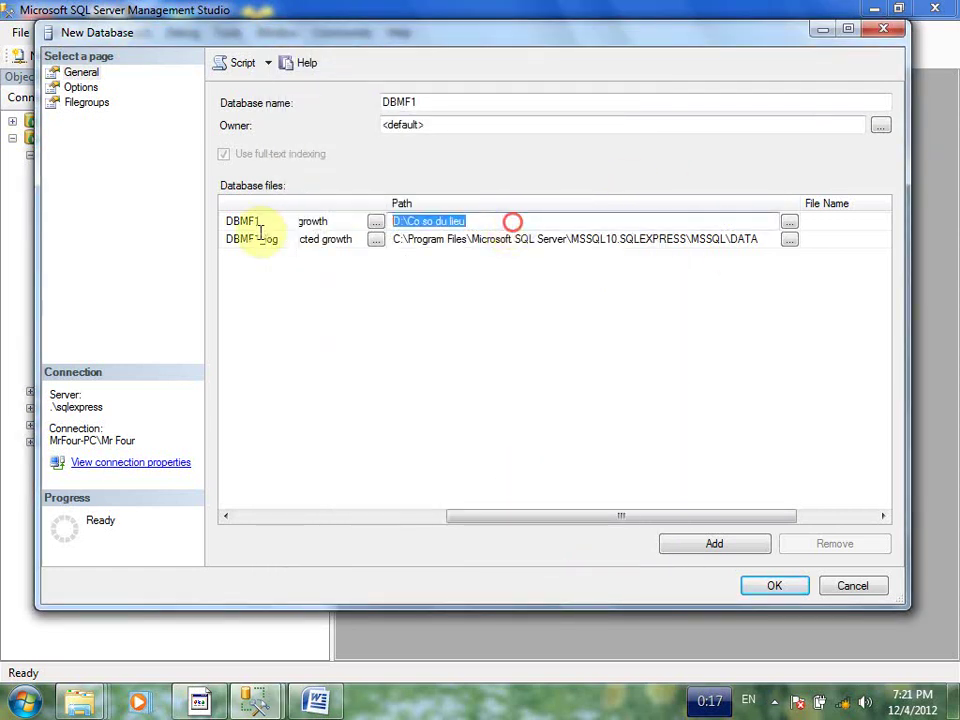
left_click(390, 239)
left_click_drag(390, 239, 888, 240)
type("D:\\Co so du lieu")
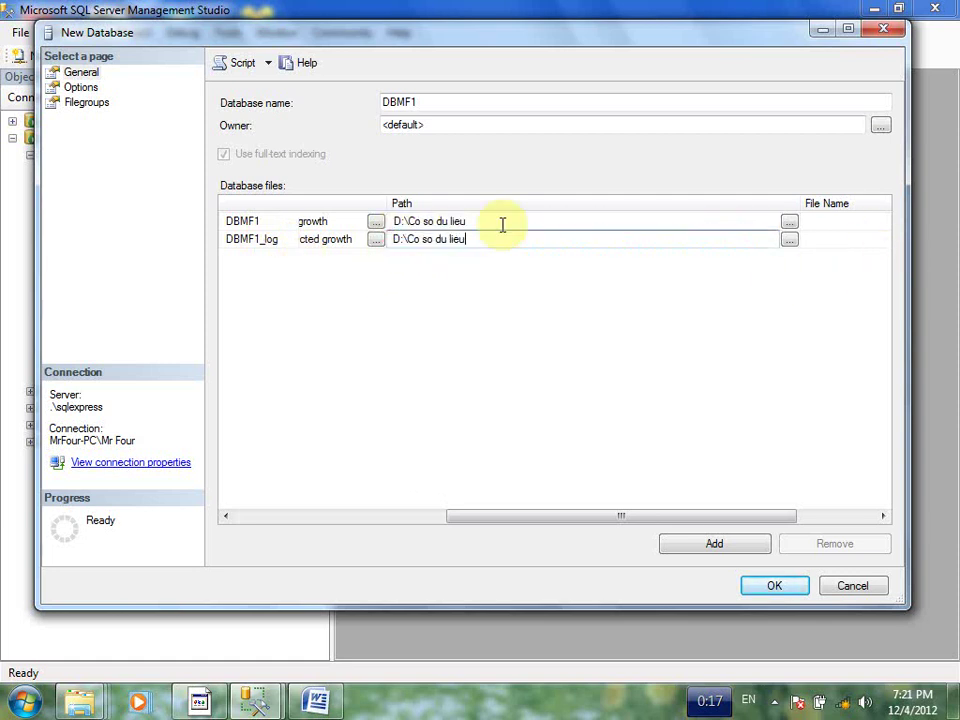
left_click(480, 221)
left_click(767, 584)
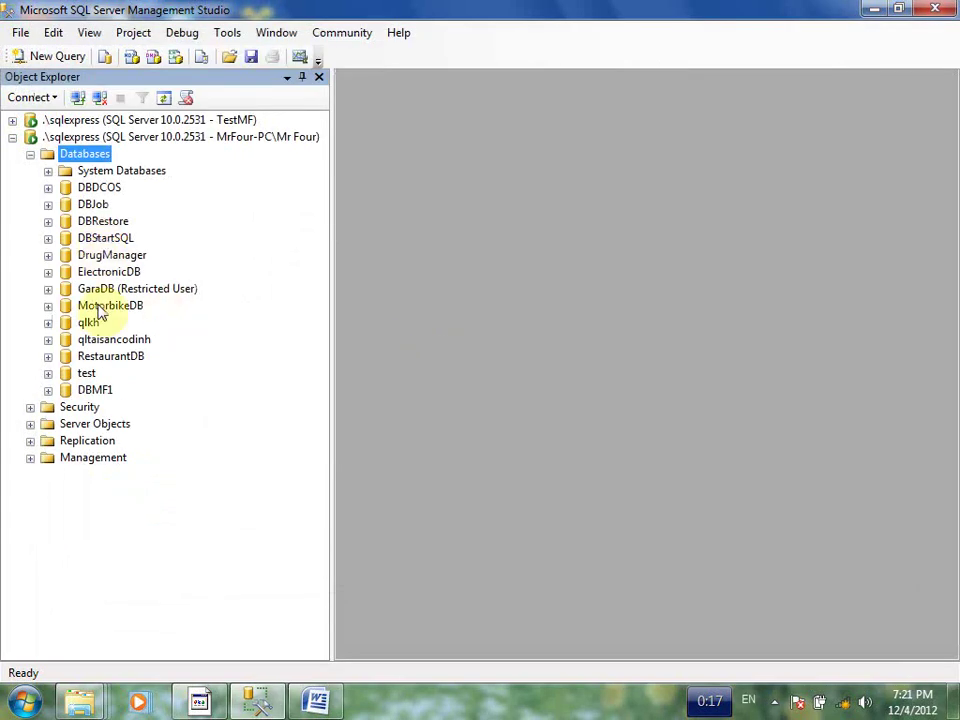
Step: Open the properties of the DBMF1 database and check the storage paths of its files
left_click(108, 390)
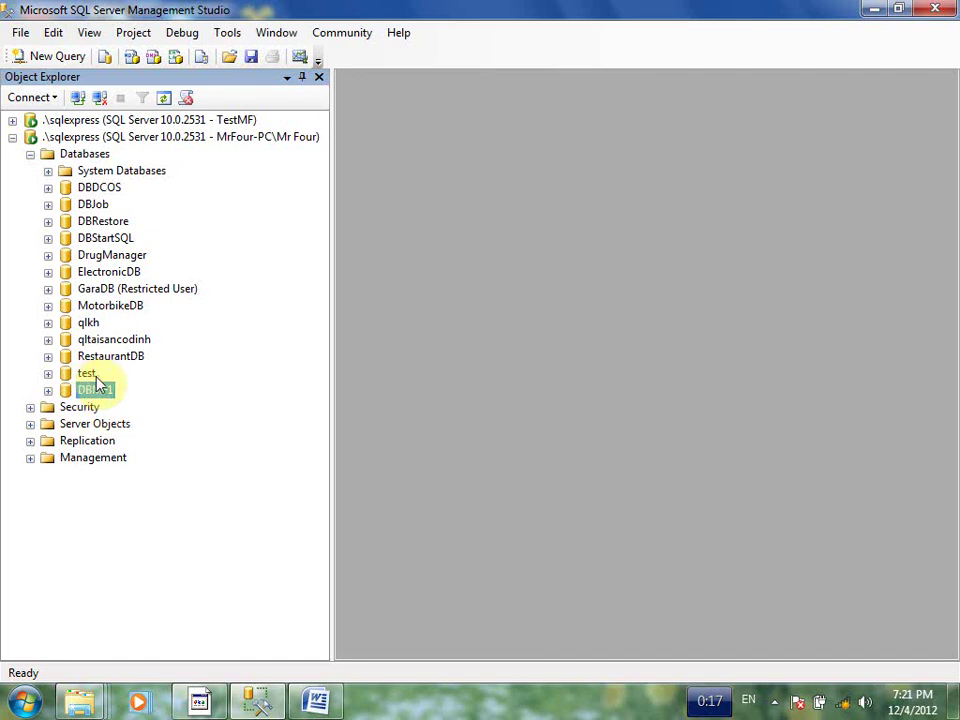
left_click(106, 390)
right_click(112, 390)
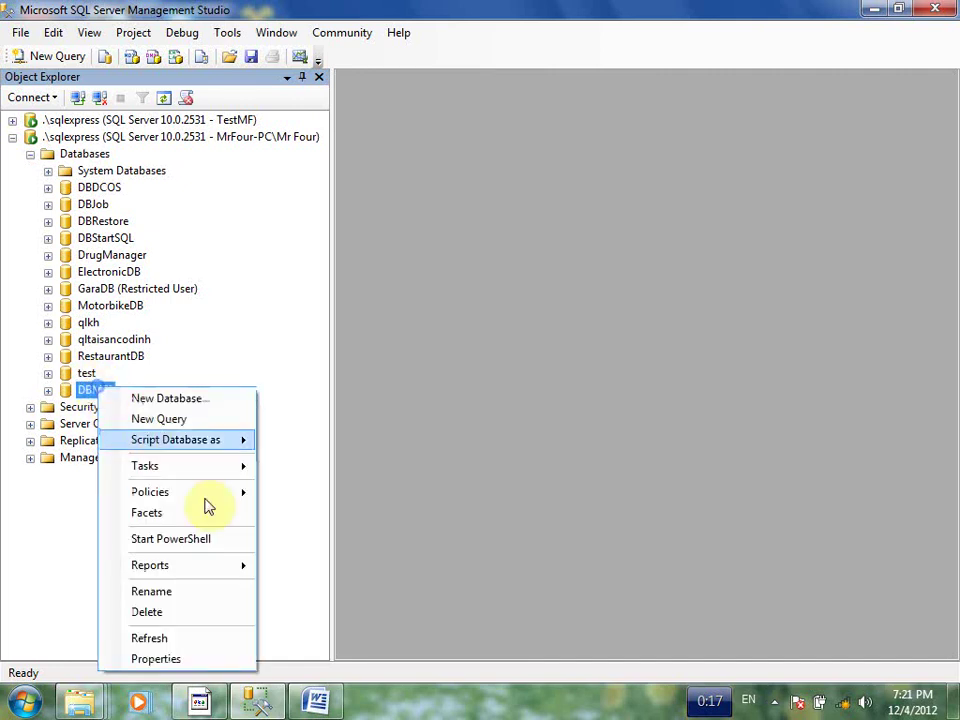
left_click(178, 657)
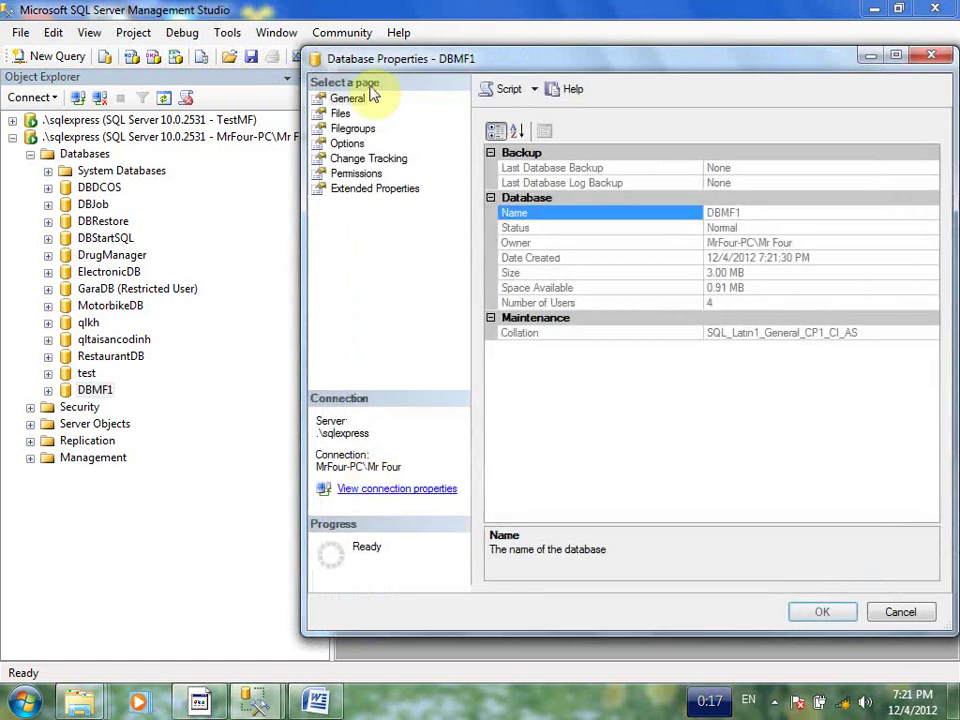
left_click(337, 116)
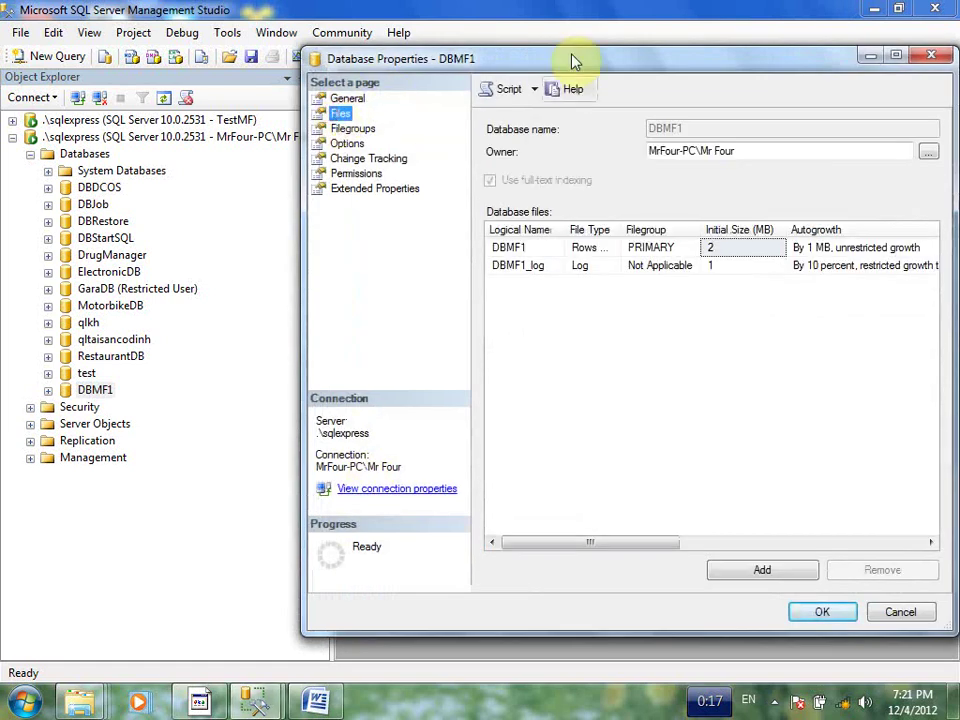
left_click_drag(556, 62, 396, 41)
left_click_drag(410, 521, 548, 521)
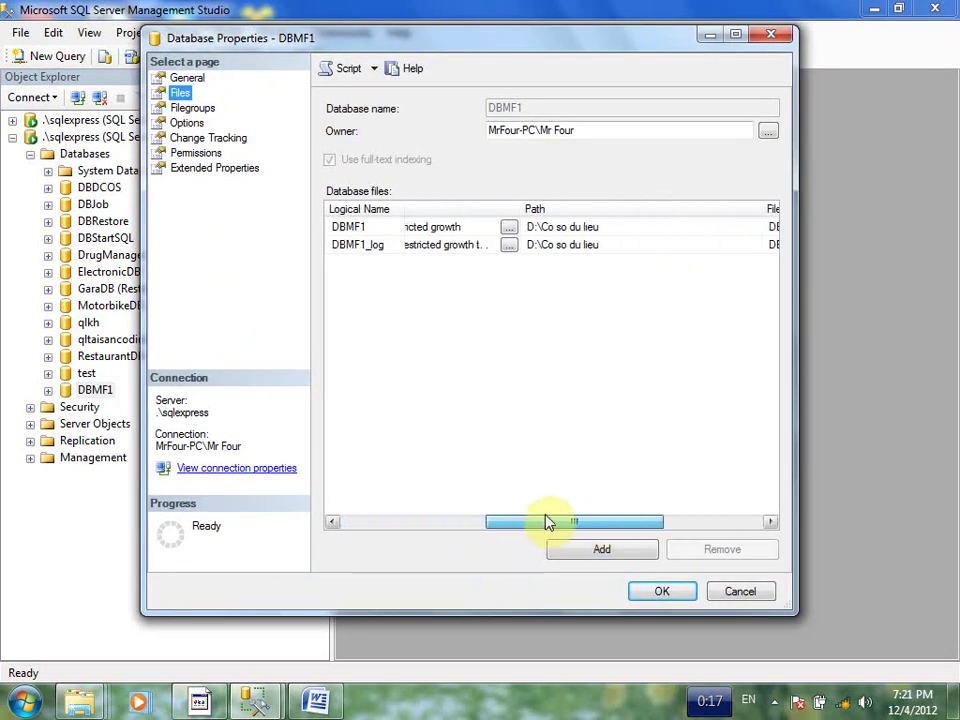
left_click(631, 228)
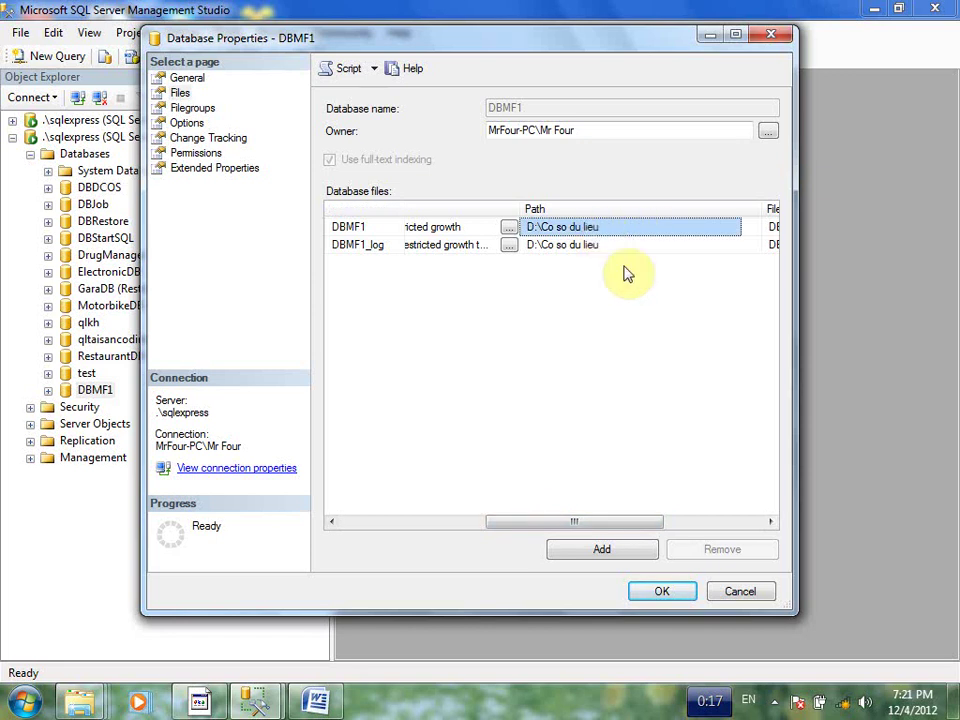
Step: Return to the DBMF1 properties from the desktop and examine the physical file names of the data and log files
left_click(955, 700)
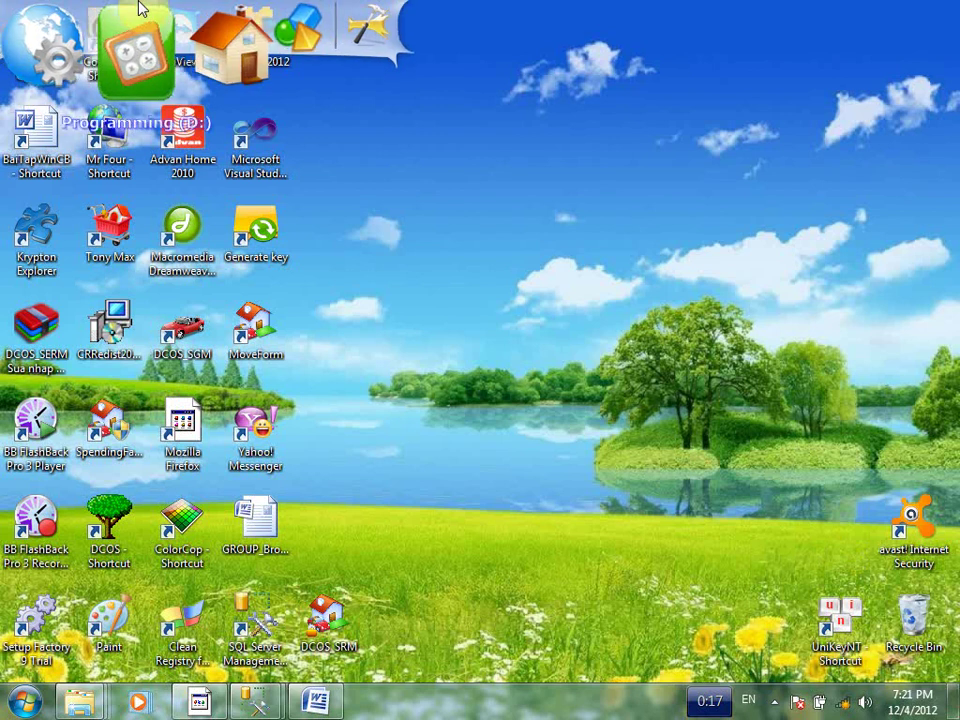
left_click(255, 700)
left_click(358, 579)
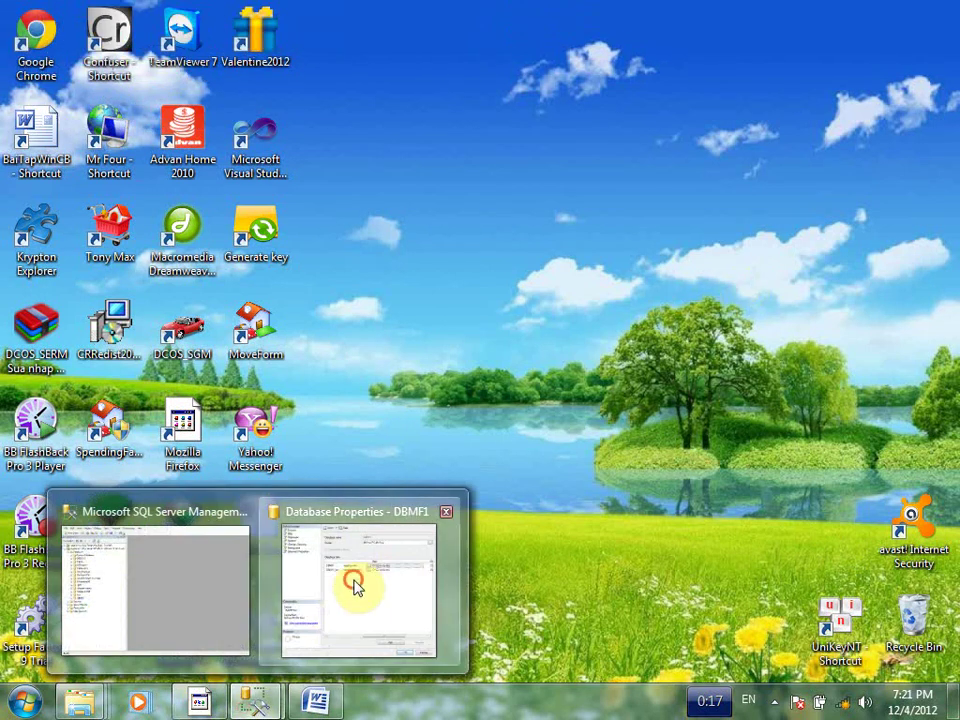
left_click(441, 521)
left_click_drag(441, 521, 671, 525)
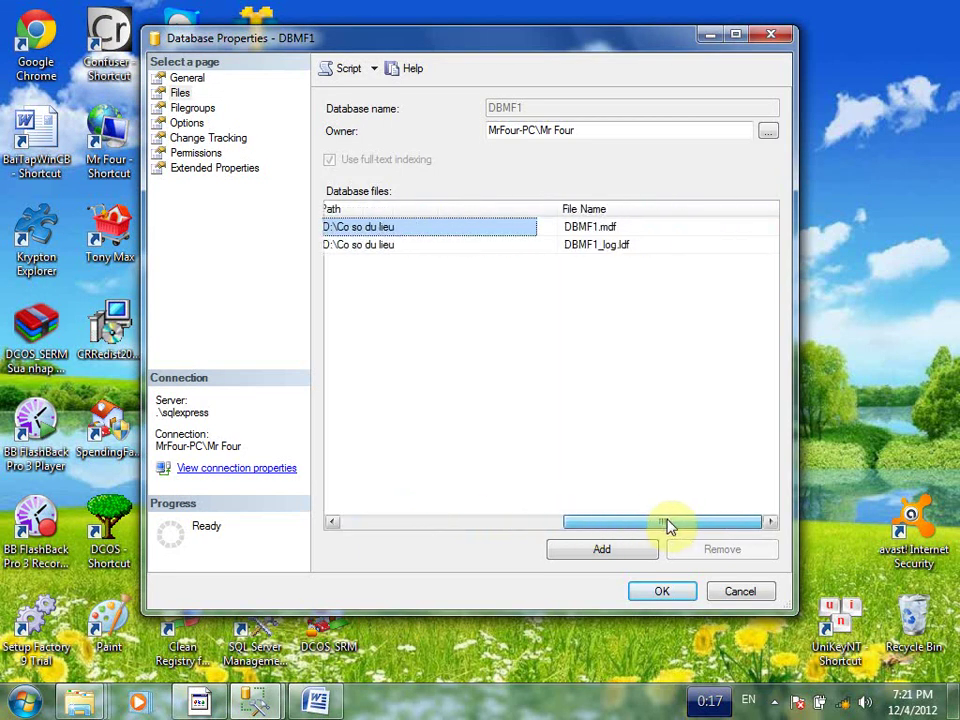
left_click(420, 232)
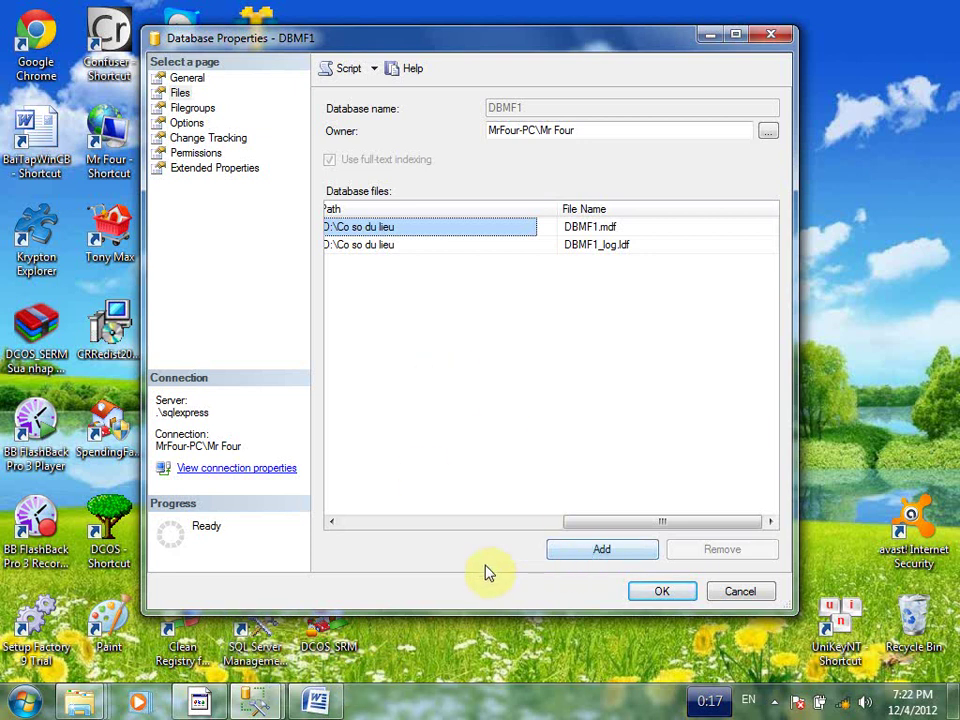
left_click_drag(596, 523, 364, 542)
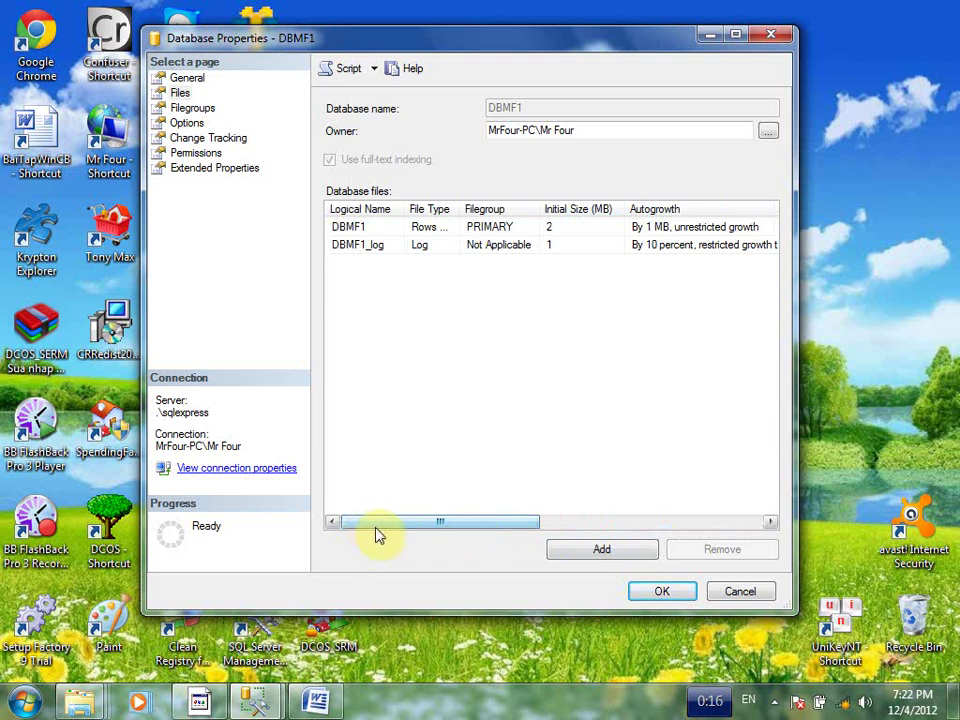
Step: Switch to Windows Explorer and open the Co so du lieu folder on drive D
mouse_move(80, 702)
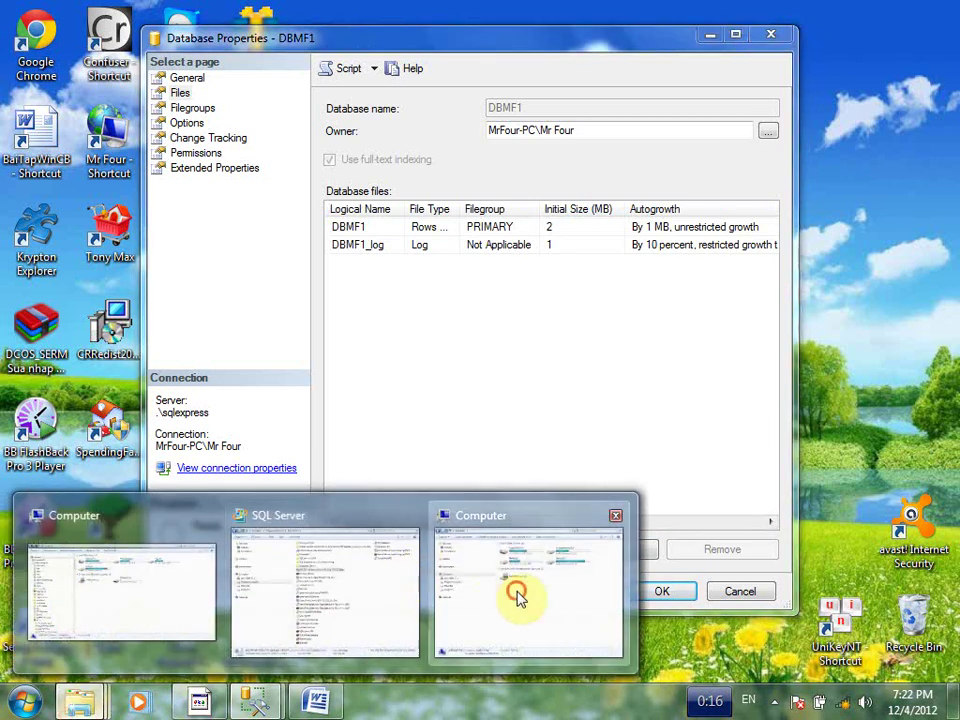
left_click(517, 597)
double_click(767, 150)
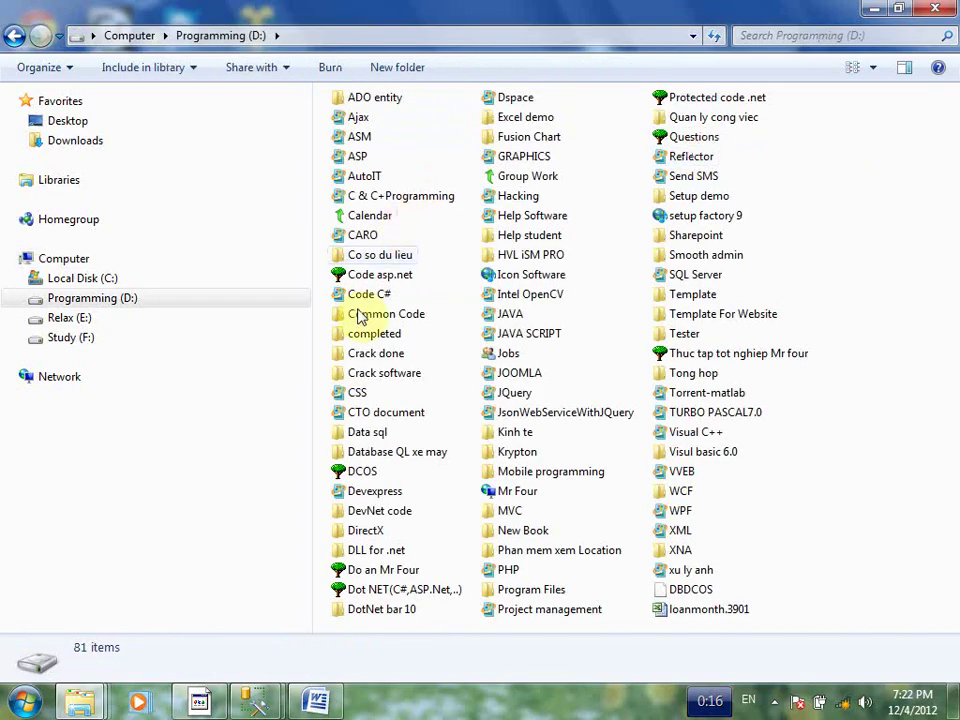
left_click(365, 315)
left_click(380, 334)
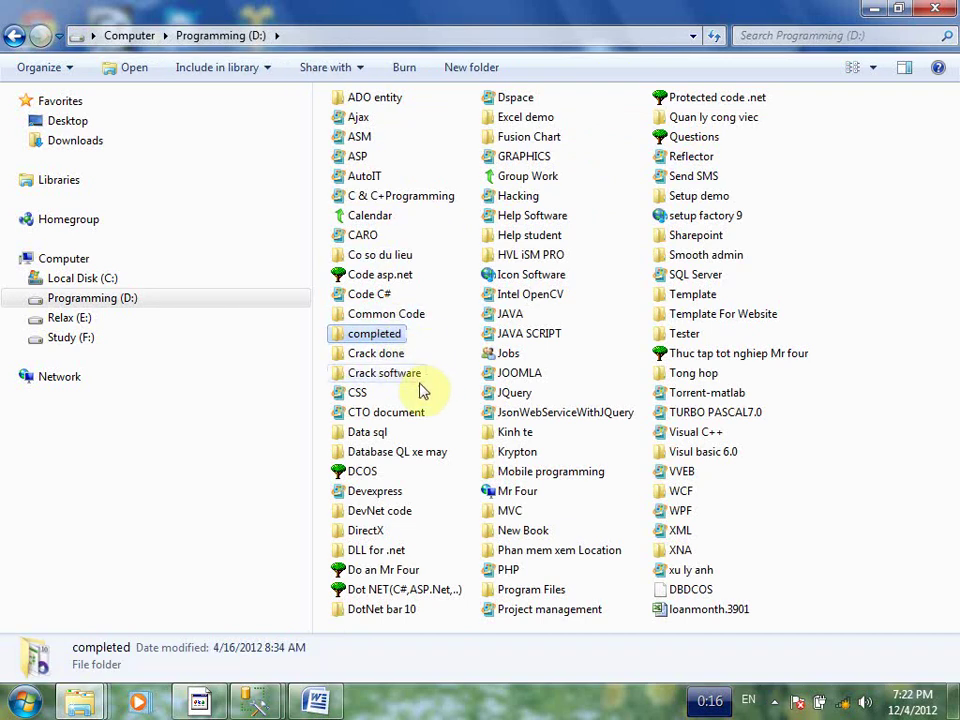
left_click(400, 352)
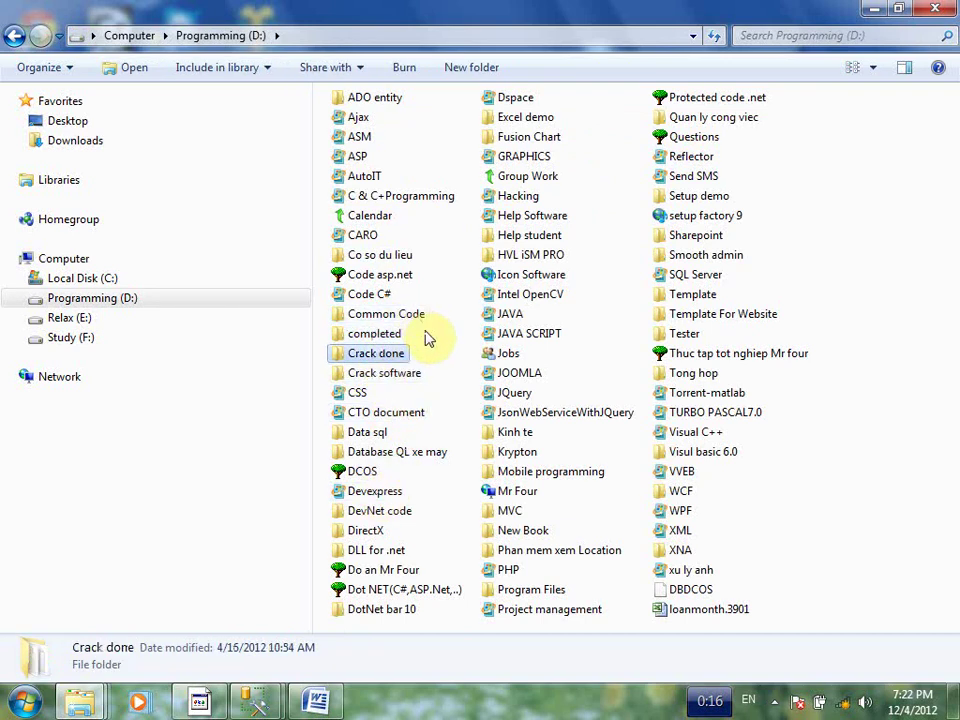
left_click(415, 372)
double_click(372, 256)
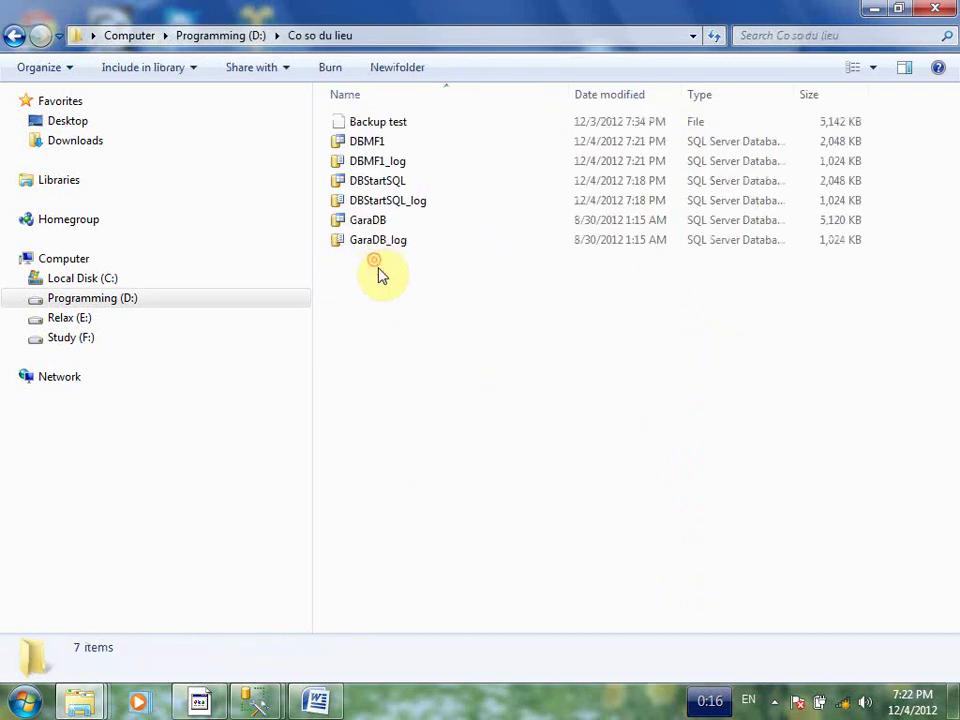
Step: Examine the file types and sizes of the DBMF1 and DBMF1_log files in the folder
left_click(422, 141)
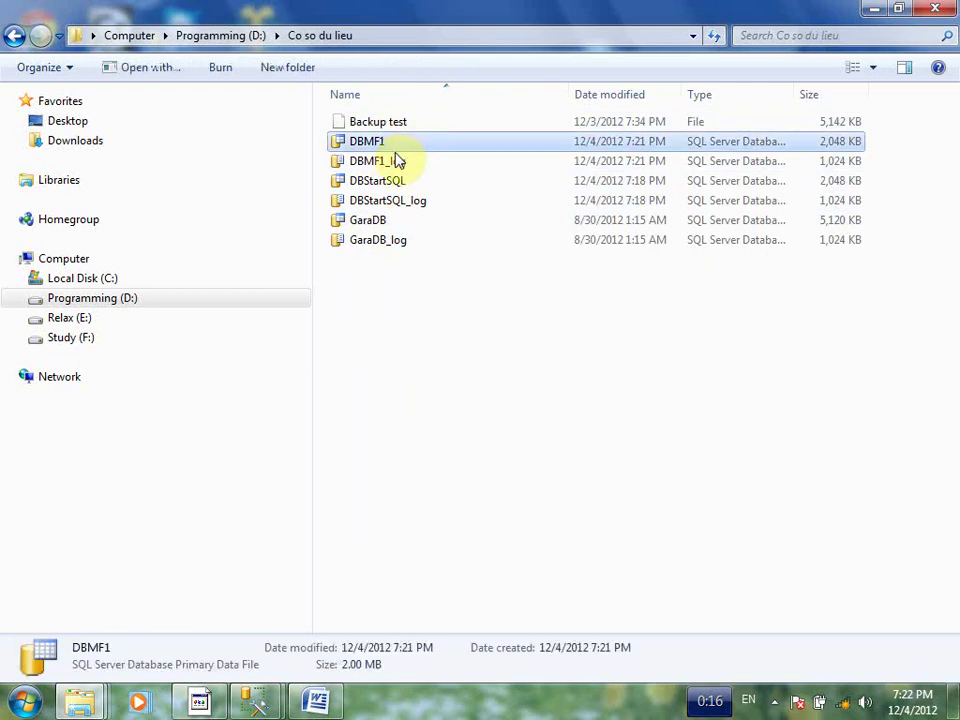
left_click(397, 161, "ctrl")
left_click(403, 141, "ctrl")
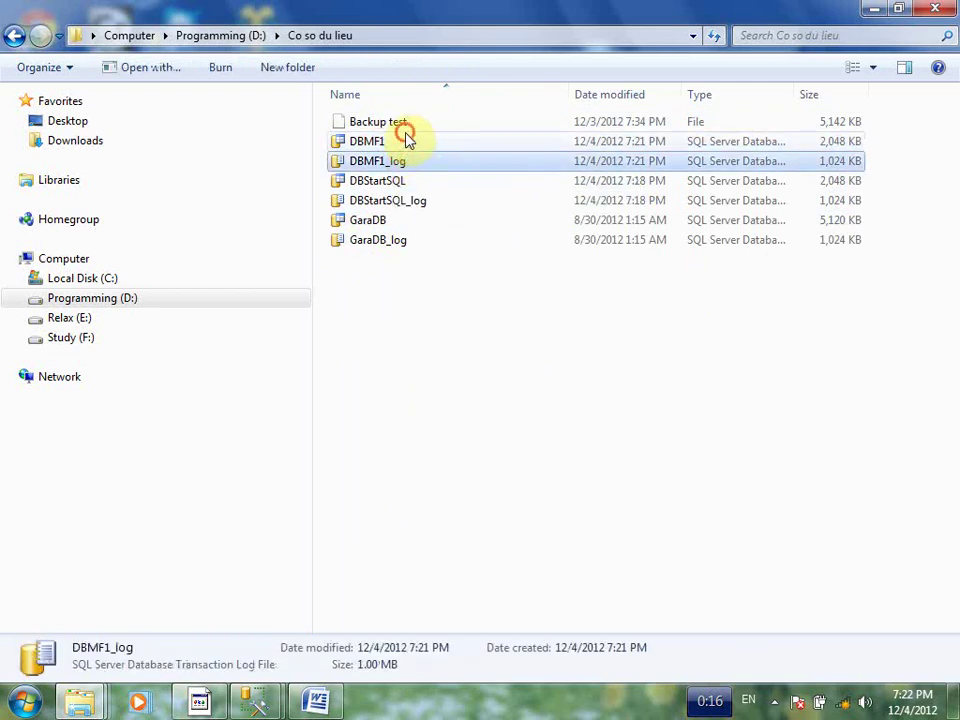
left_click(406, 140)
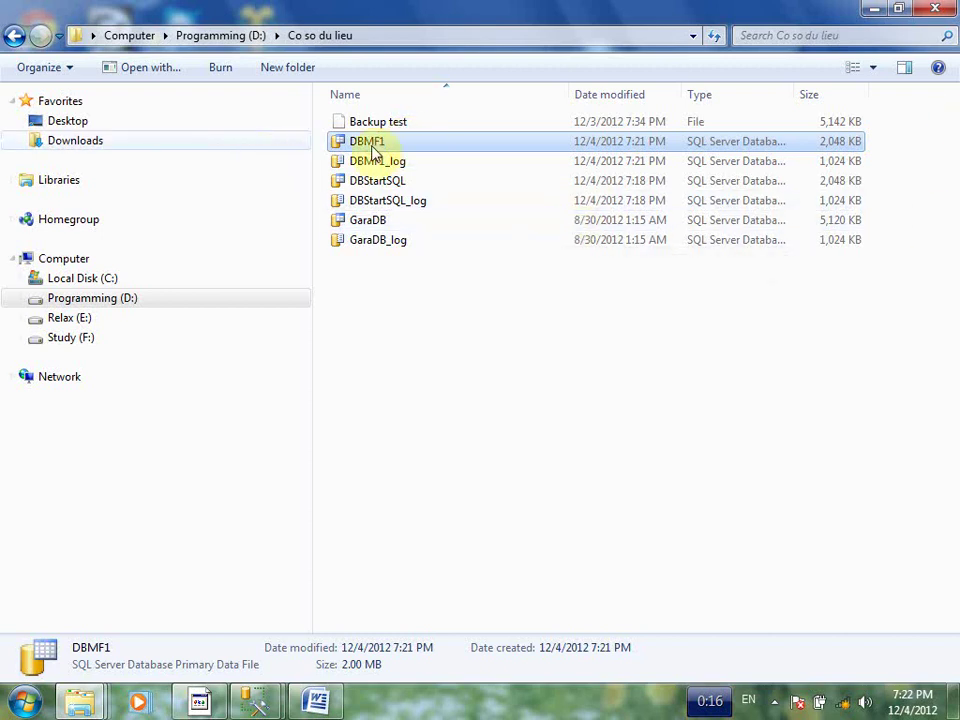
left_click(392, 161)
left_click(414, 242)
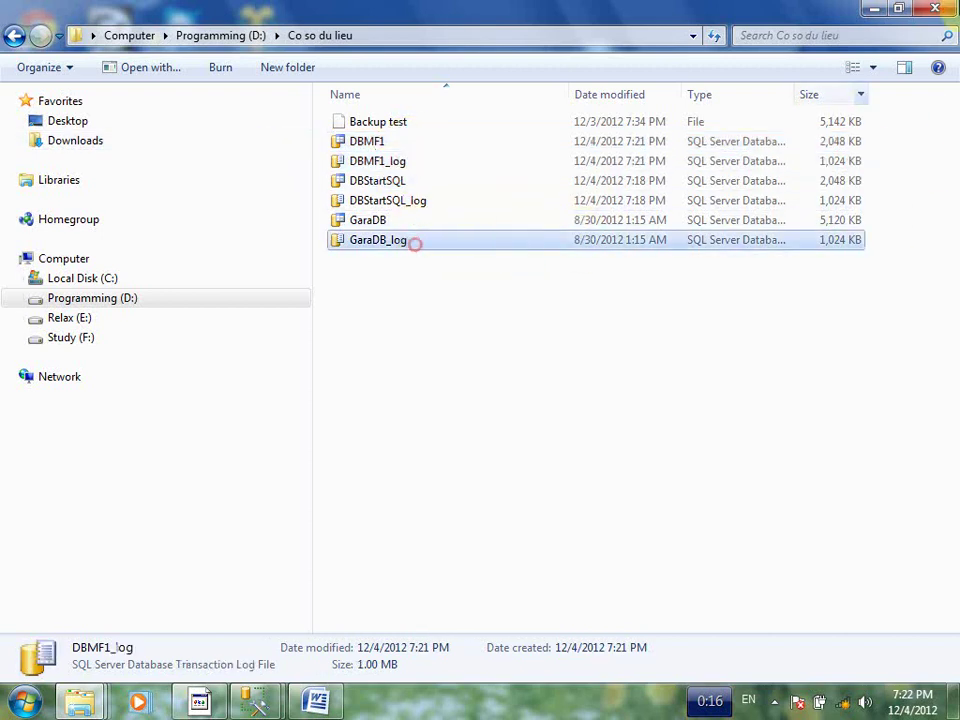
left_click(406, 143)
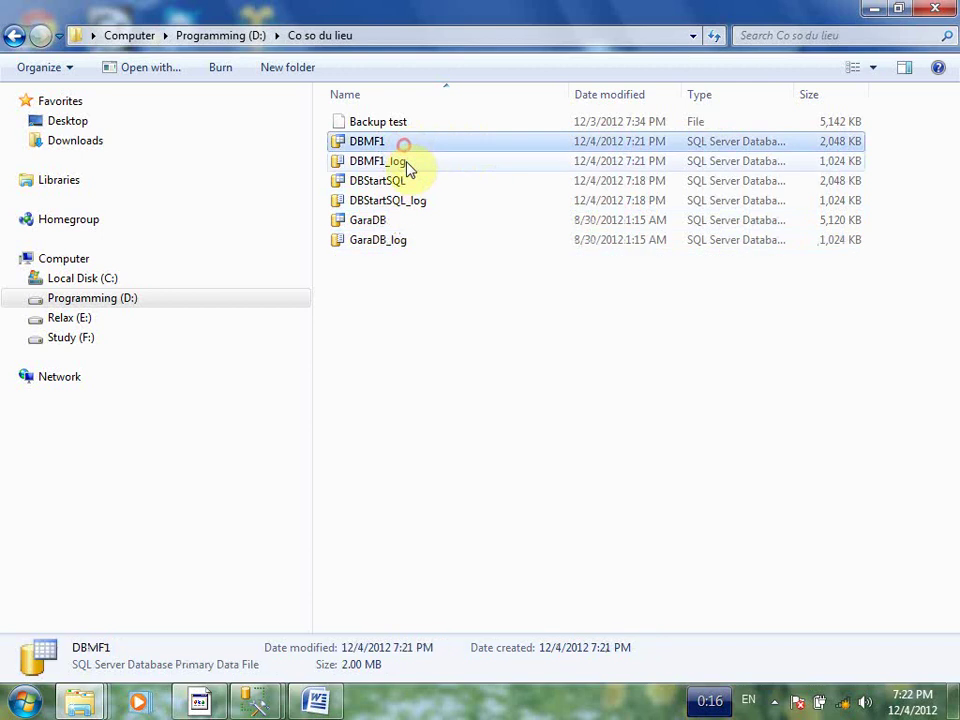
left_click(408, 163)
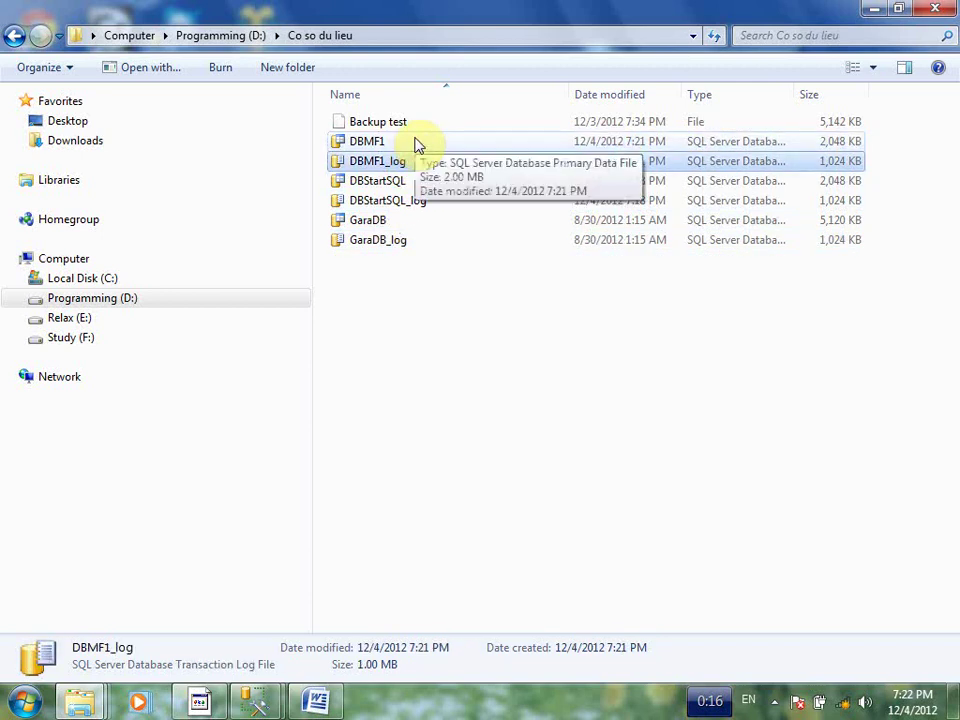
Step: Try to copy the DBMF1 and DBMF1_log files from the Co so du lieu folder to the desktop, and cancel the copy
left_click(416, 143)
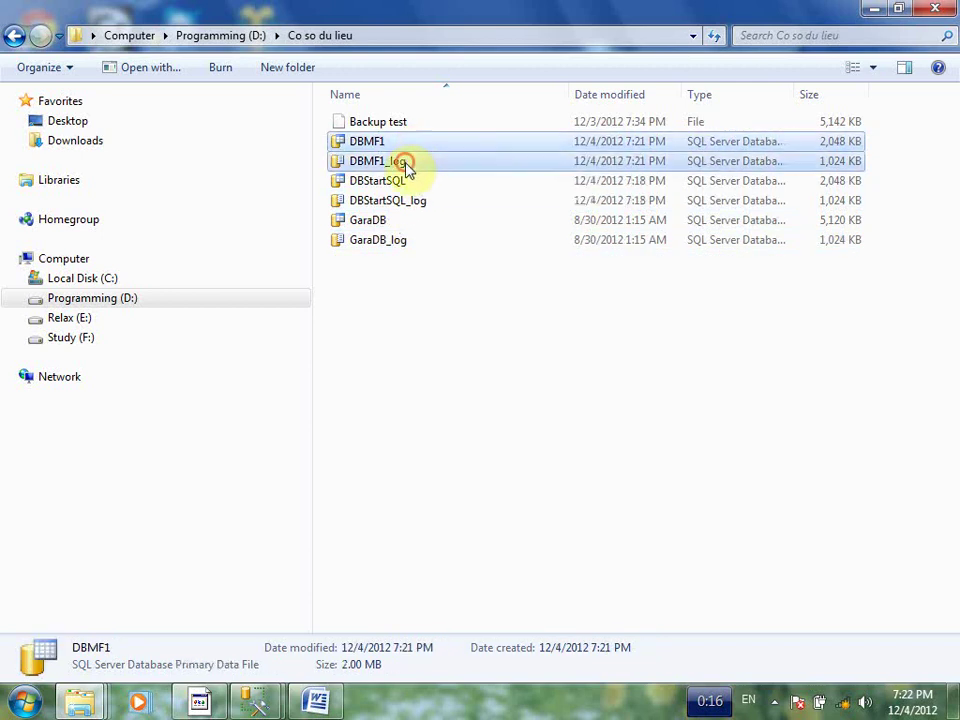
left_click(410, 162, "shift")
right_click(413, 160)
left_click(488, 263)
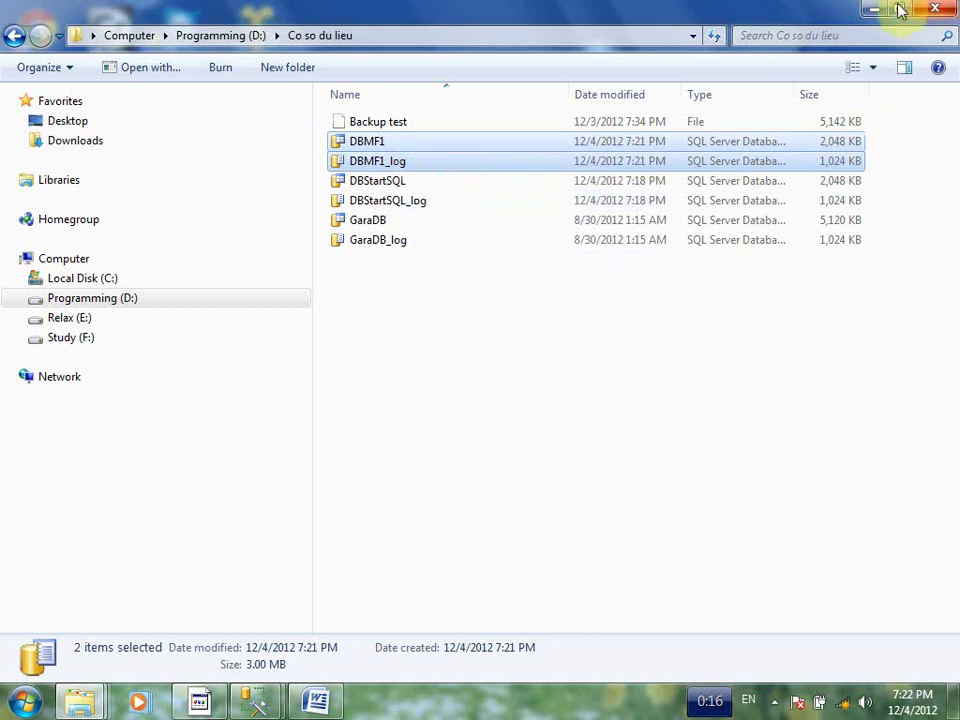
left_click(876, 10)
left_click(710, 38)
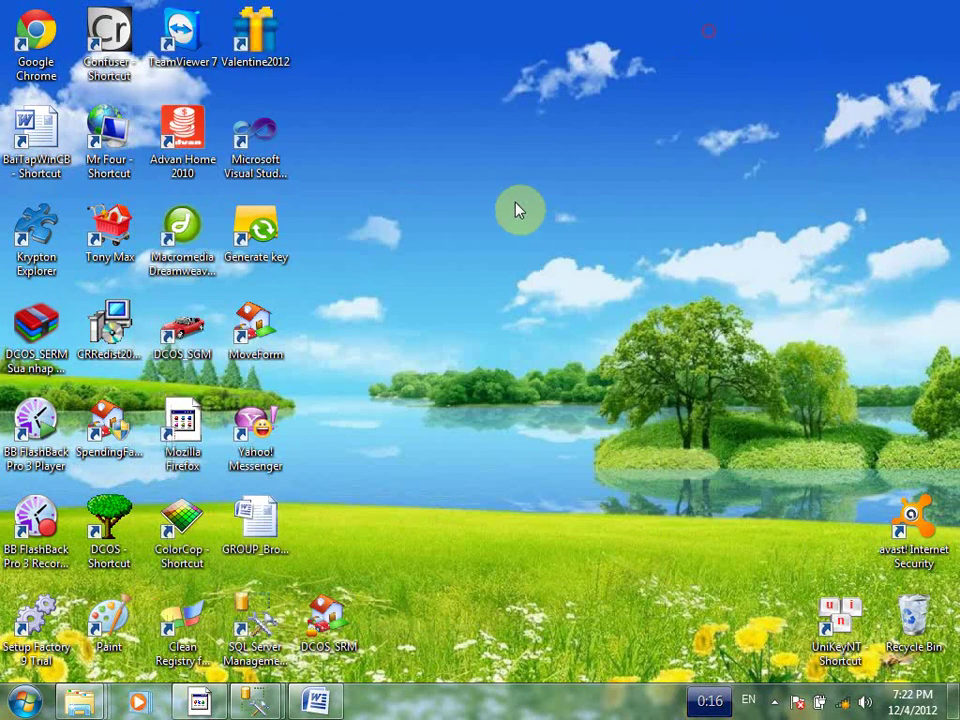
right_click(551, 123)
left_click(611, 199)
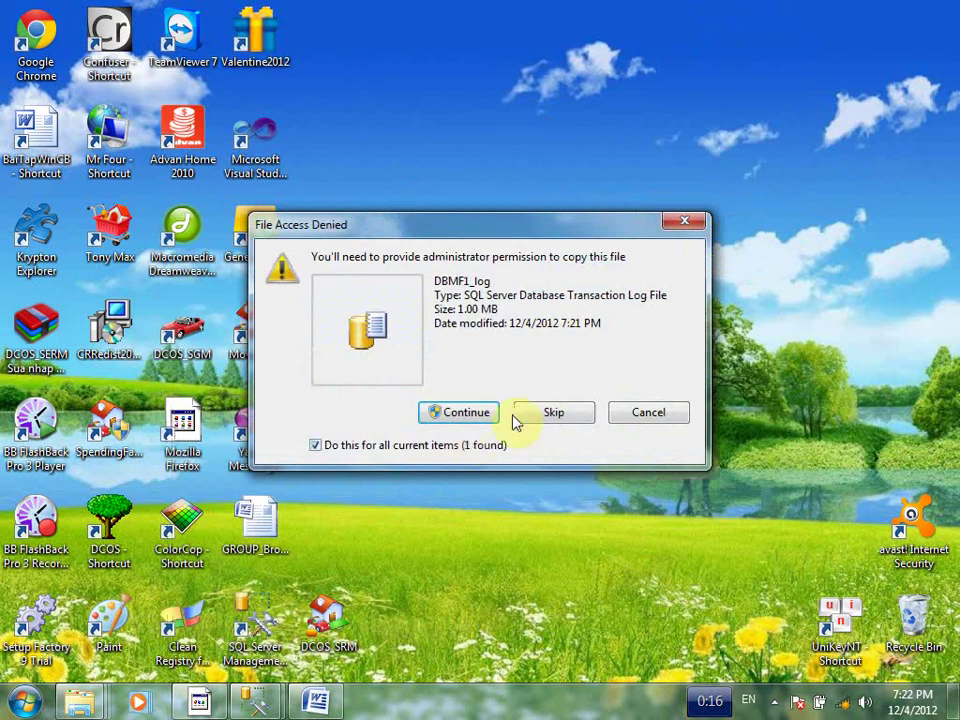
left_click(648, 413)
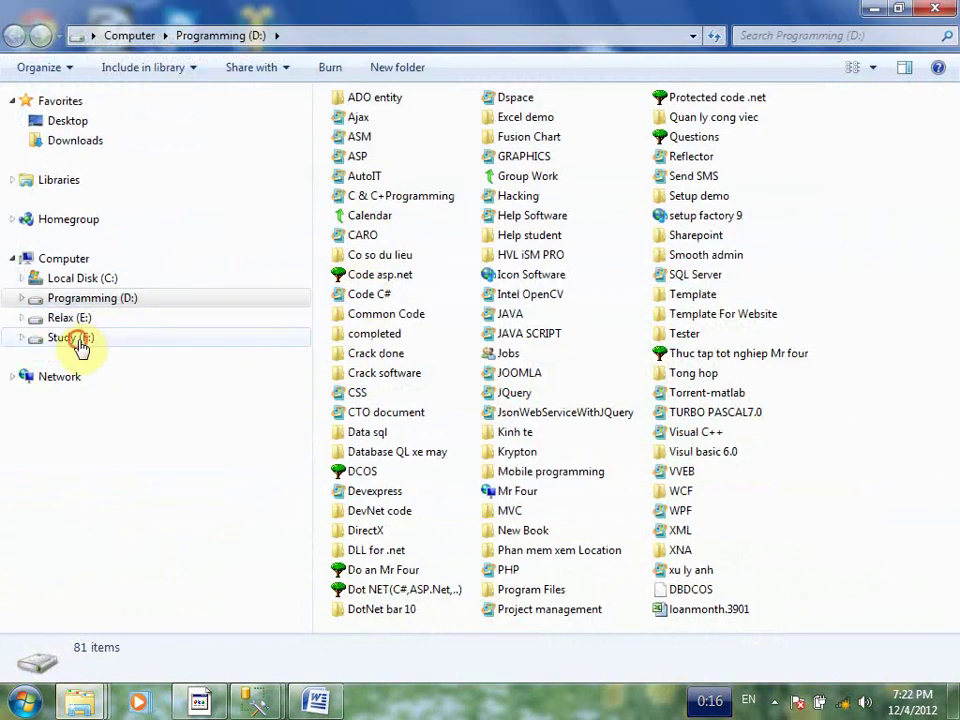
Step: Try to paste the copied DBMF1 files onto the Study (F:) drive with administrator permission, retrying the copy
left_click(72, 337)
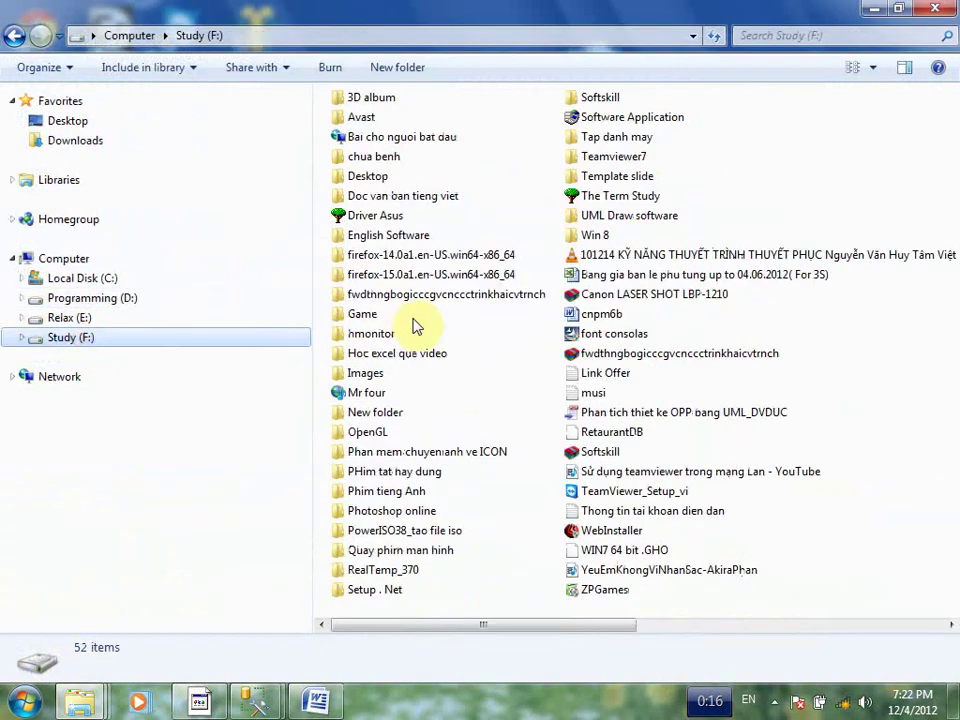
right_click(713, 166)
left_click(788, 303)
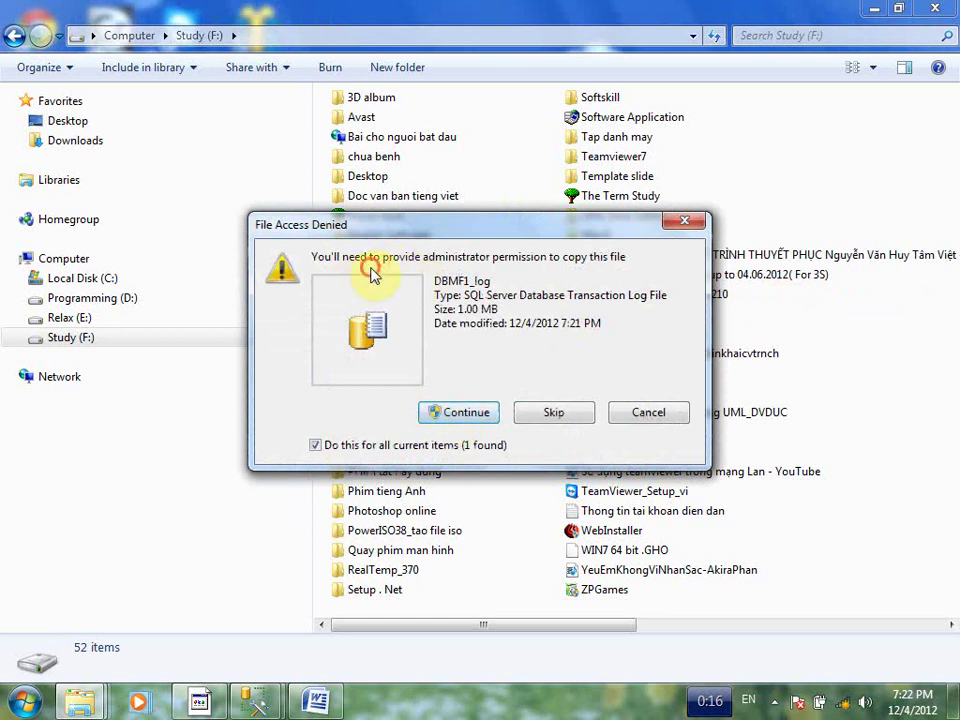
left_click(466, 413)
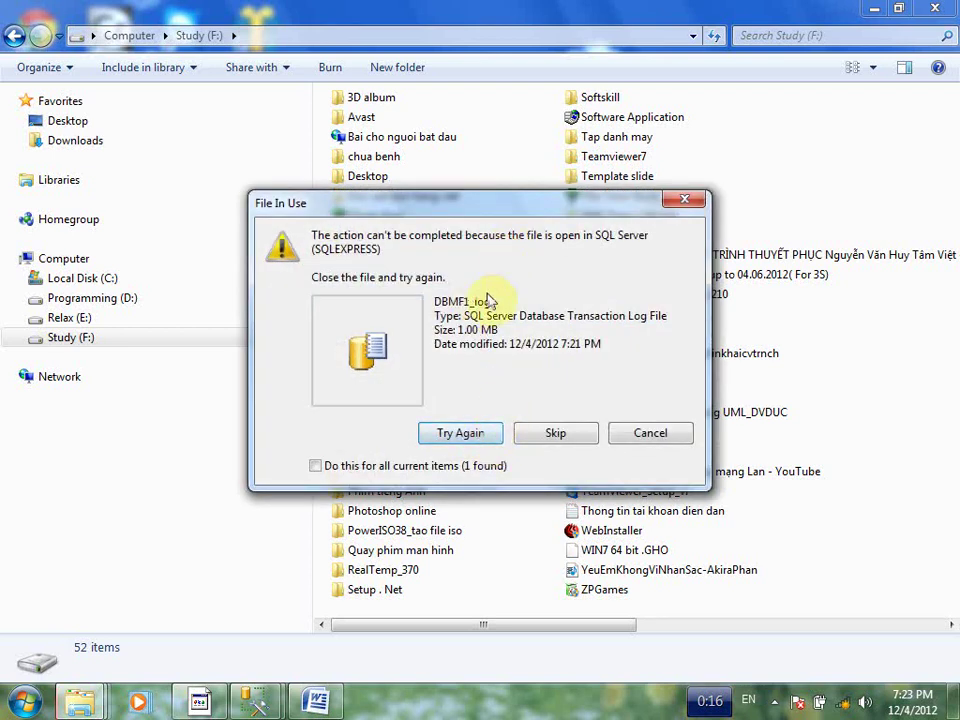
left_click(467, 433)
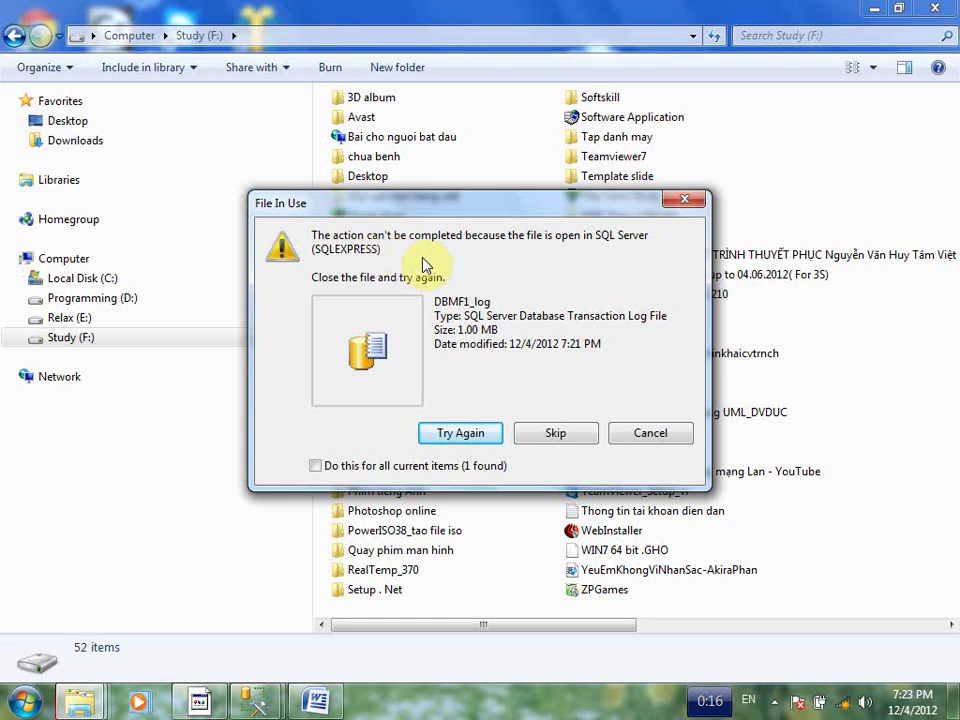
left_click(452, 436)
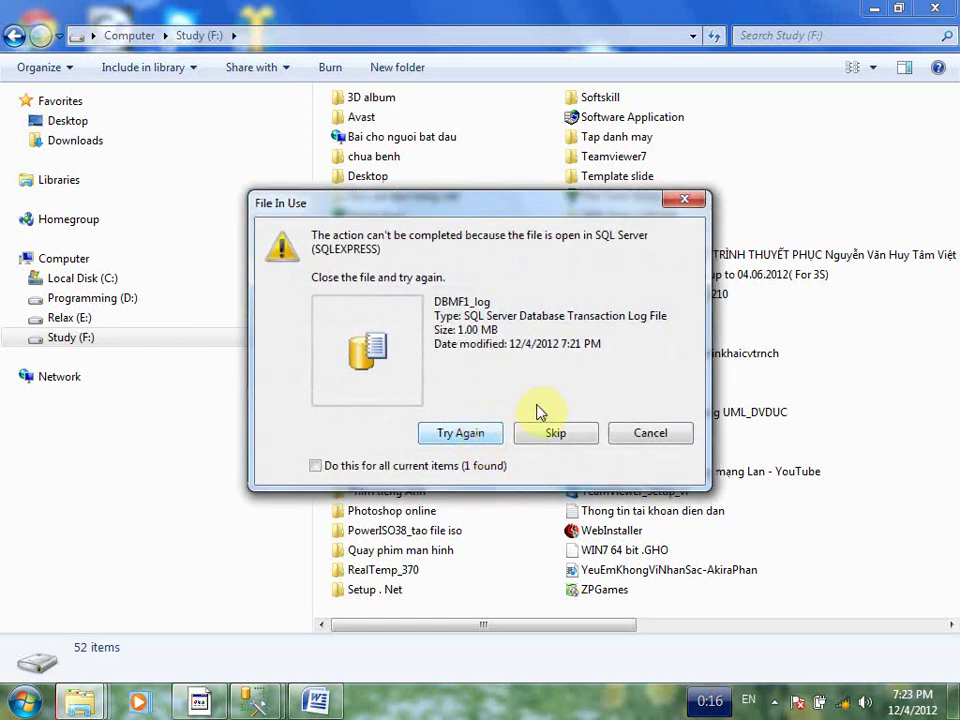
Step: Switch to the DBMF1 database properties window and dismiss it without saving
mouse_move(253, 700)
left_click(392, 628)
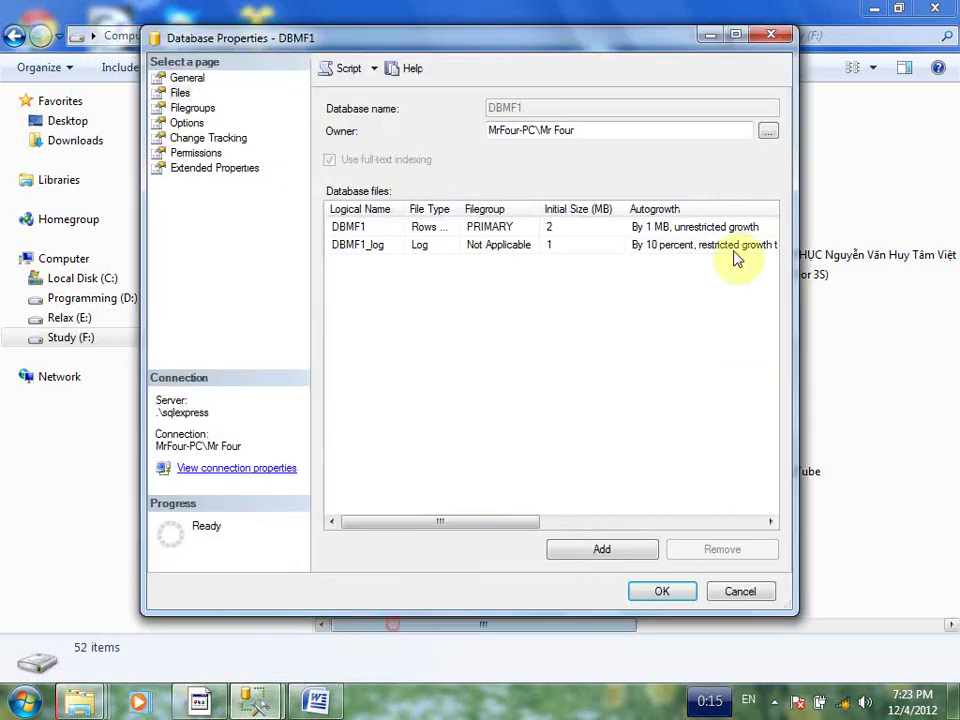
left_click(738, 594)
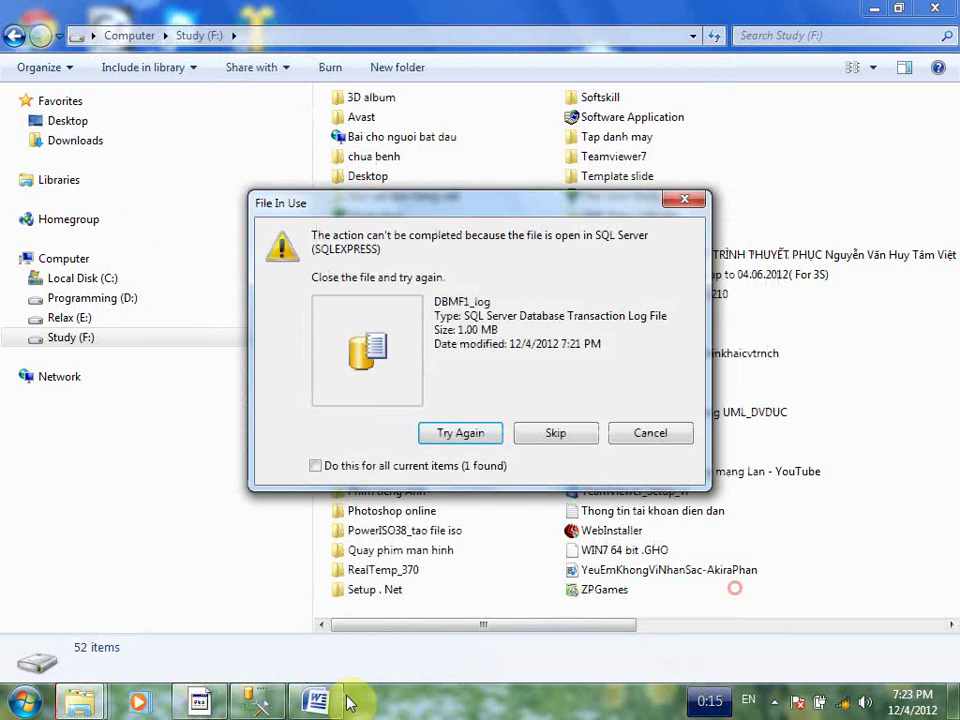
Step: Switch to SQL Server Management Studio and disconnect the .\sqlexpress connection that uses the TestMF login
left_click(253, 700)
left_click(12, 137)
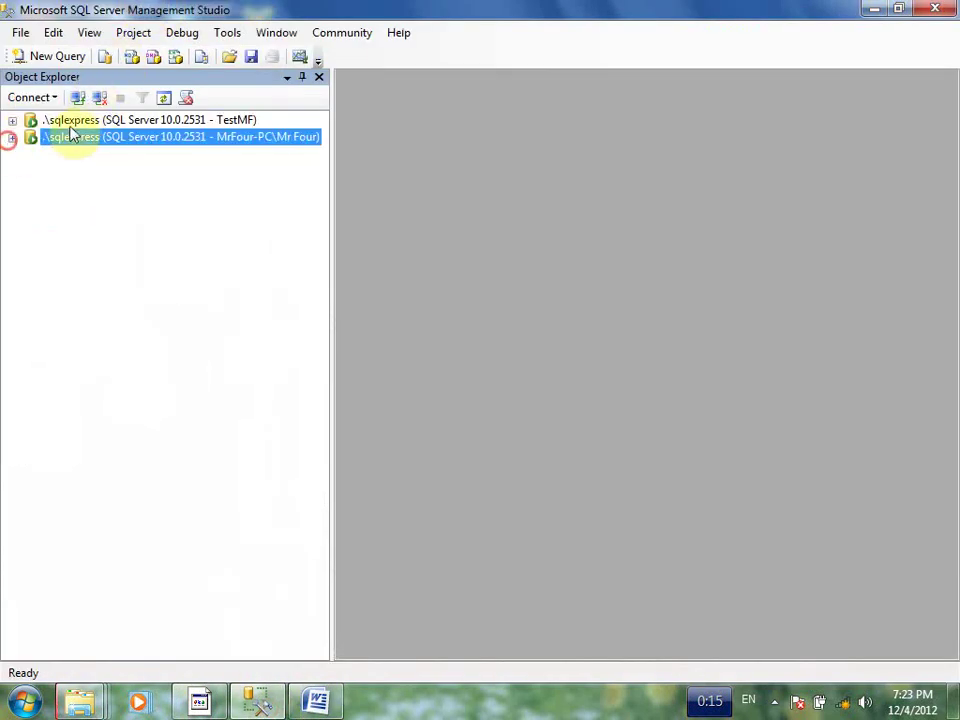
right_click(72, 121)
left_click(160, 155)
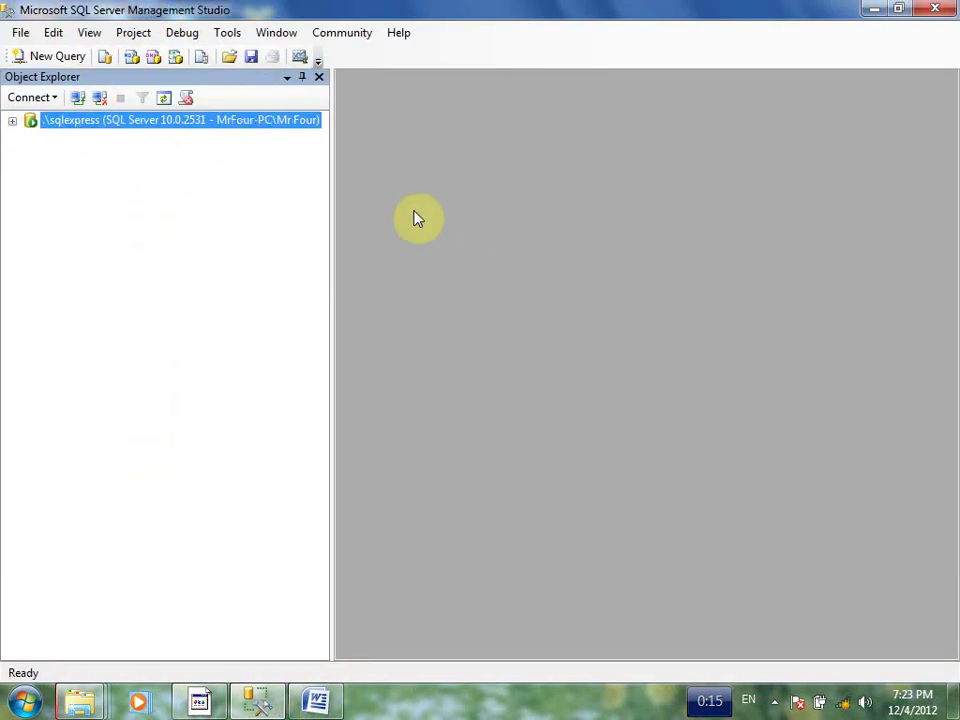
Step: Expand the remaining .\sqlexpress server to locate DBMF1, and stop the server's MSSQL$sqlexpress service
left_click(13, 120)
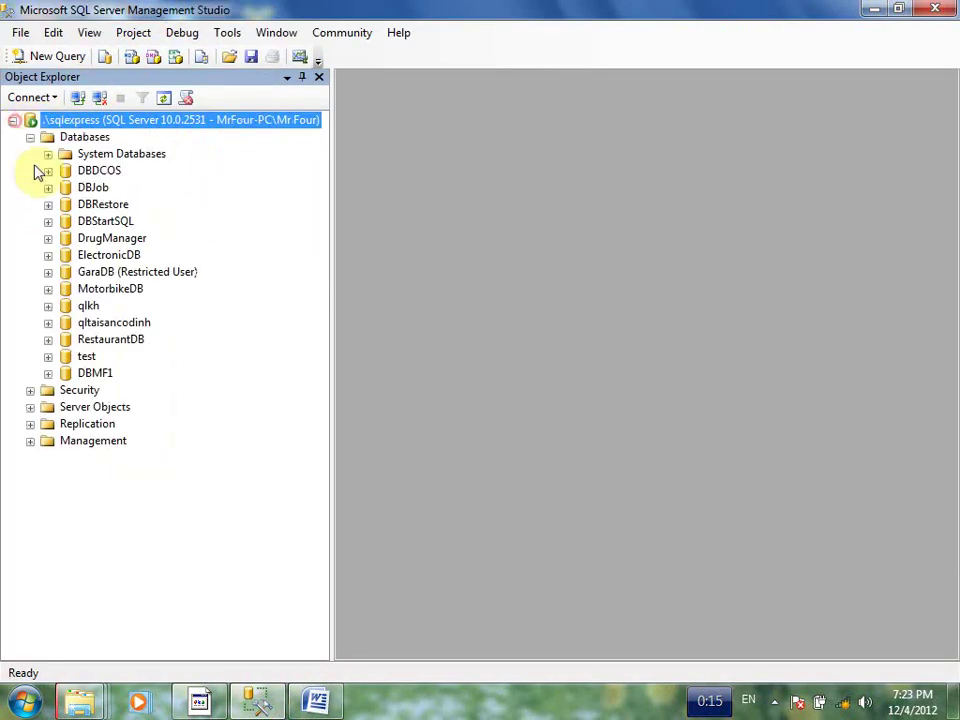
left_click(94, 373)
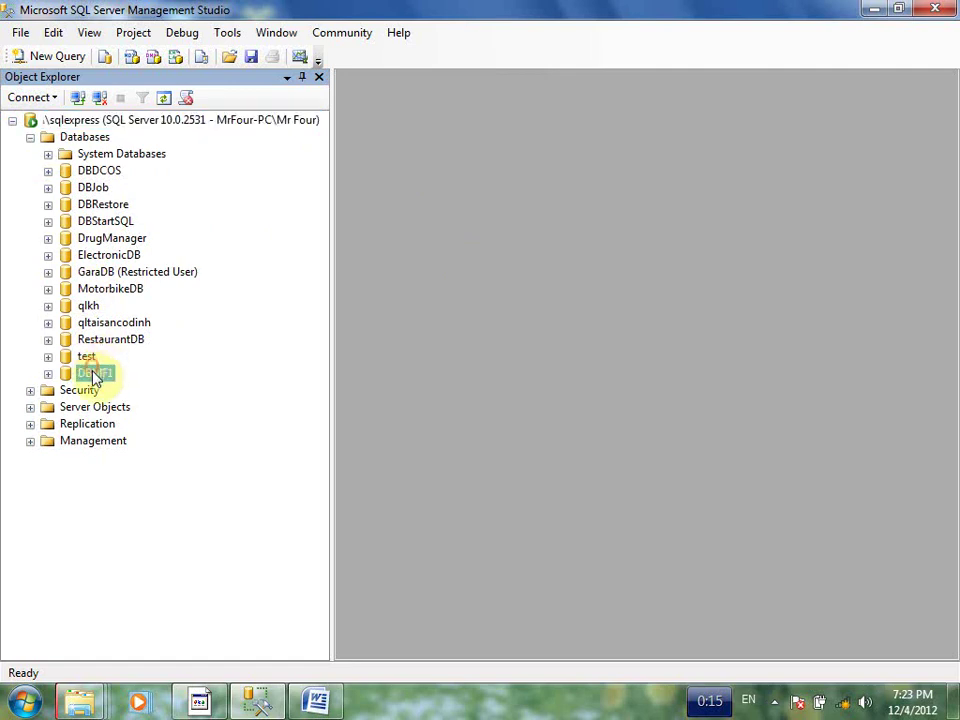
left_click(110, 121)
right_click(118, 121)
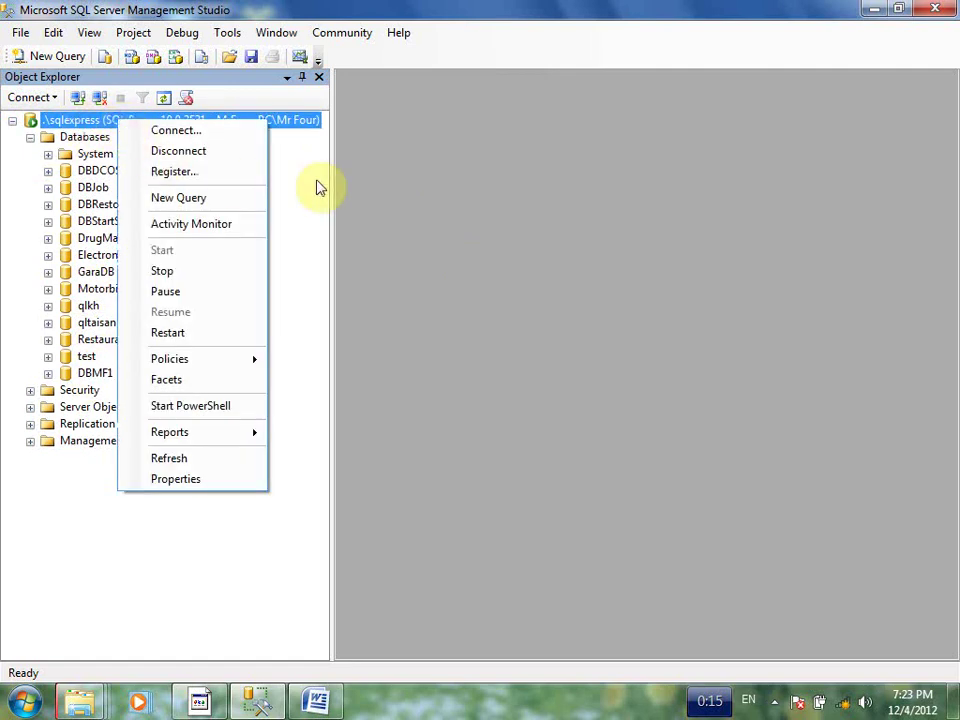
left_click(194, 280)
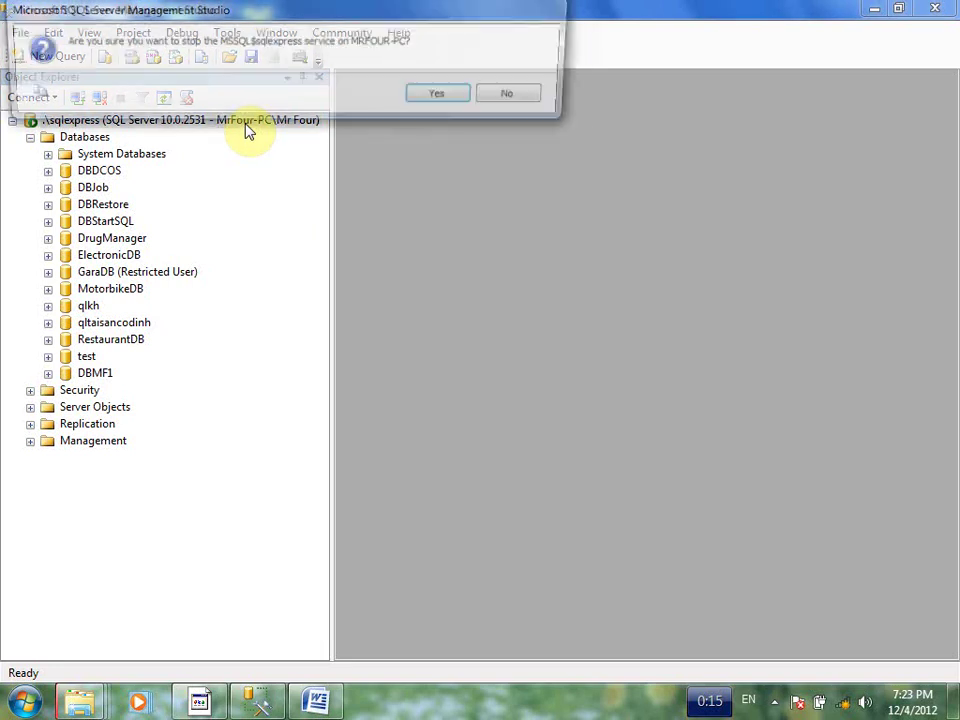
left_click(443, 100)
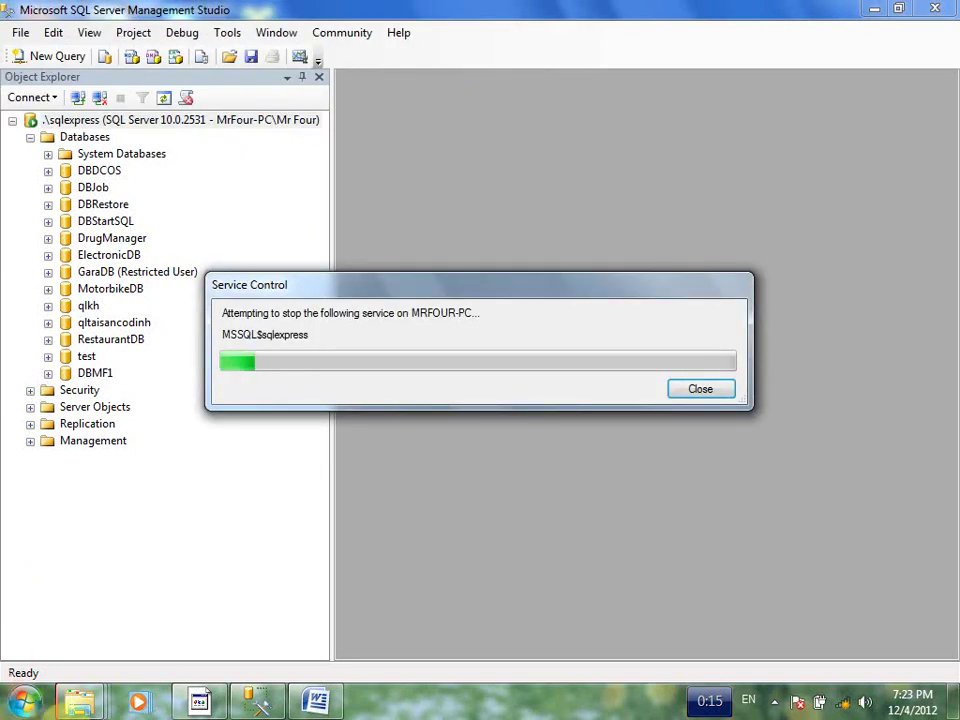
Step: Switch to Windows Explorer and copy DBMF1 and DBMF1_log from Co so du lieu to Local Disk (C:), granting administrator permission
mouse_move(80, 703)
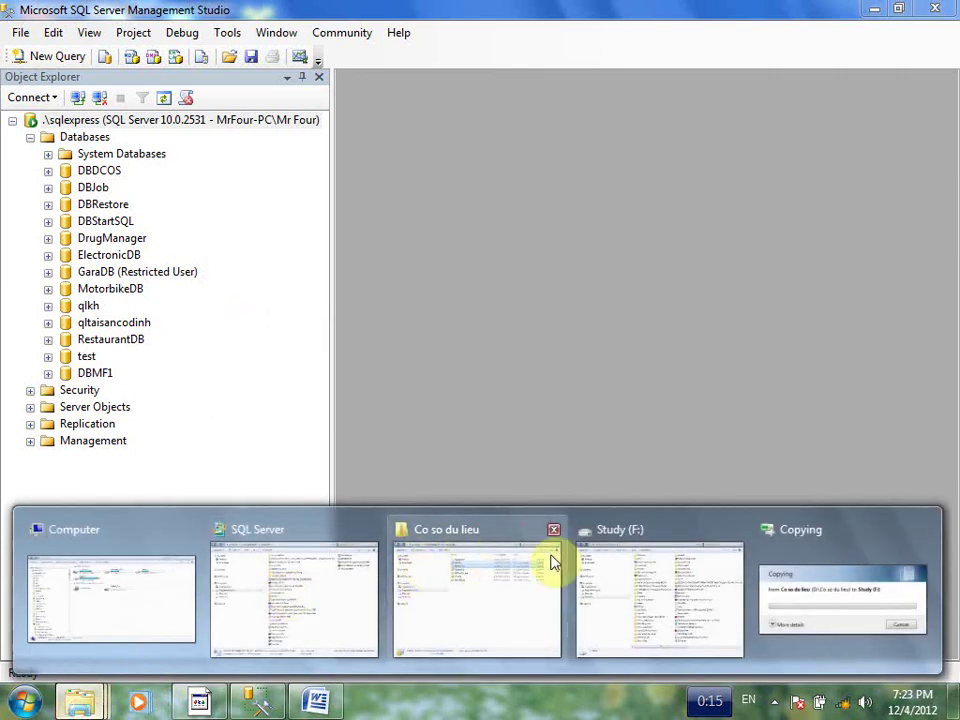
left_click(489, 574)
left_click(414, 147)
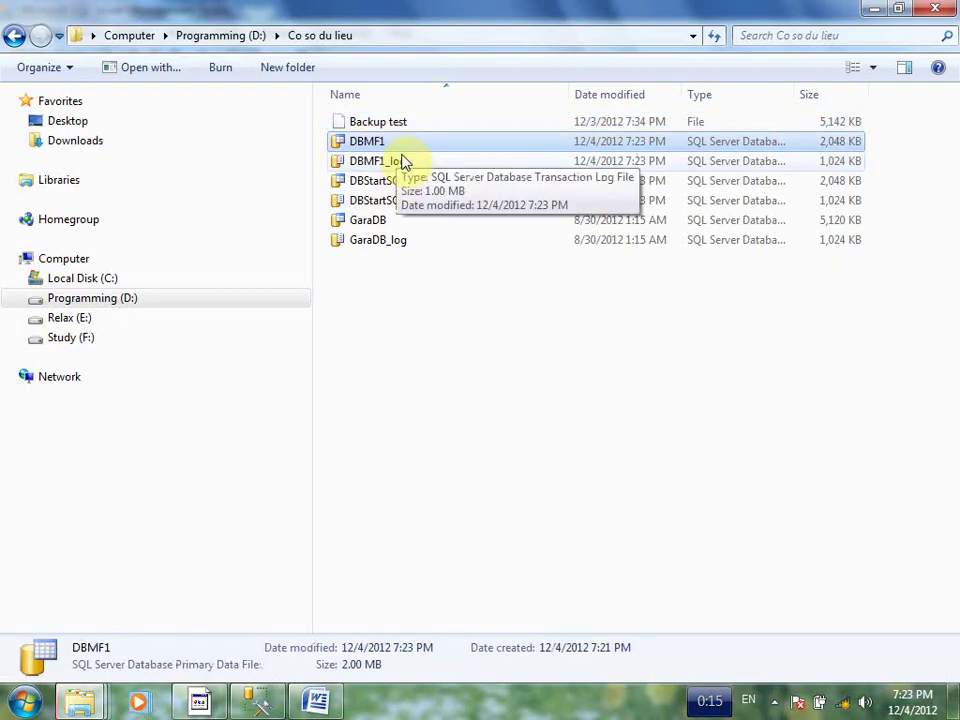
left_click(386, 160, "ctrl")
right_click(394, 156)
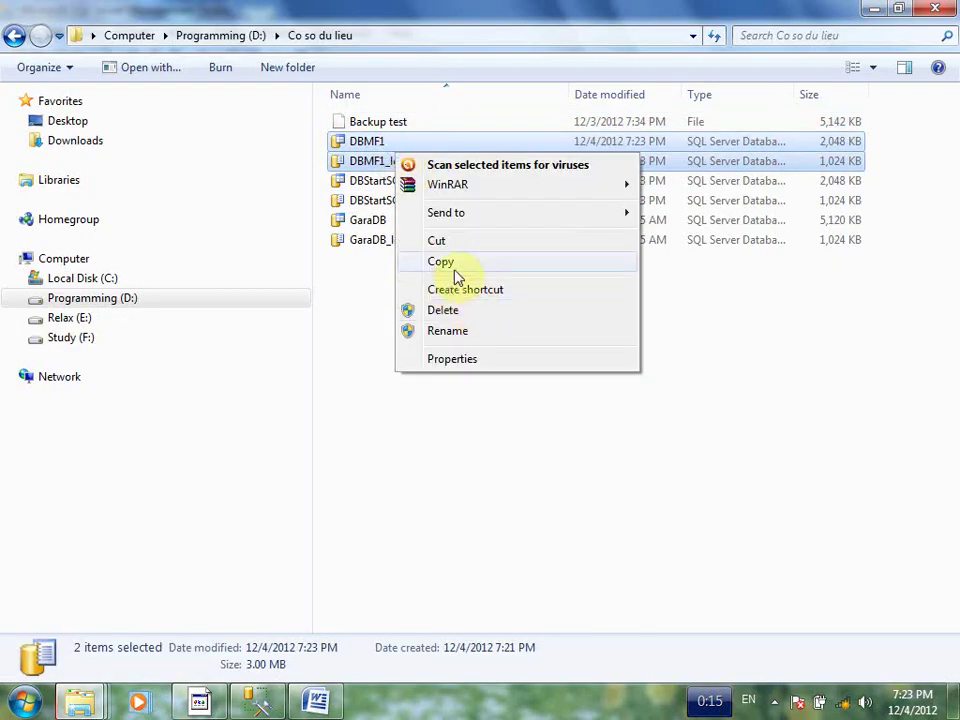
left_click(455, 264)
left_click(100, 279)
right_click(472, 490)
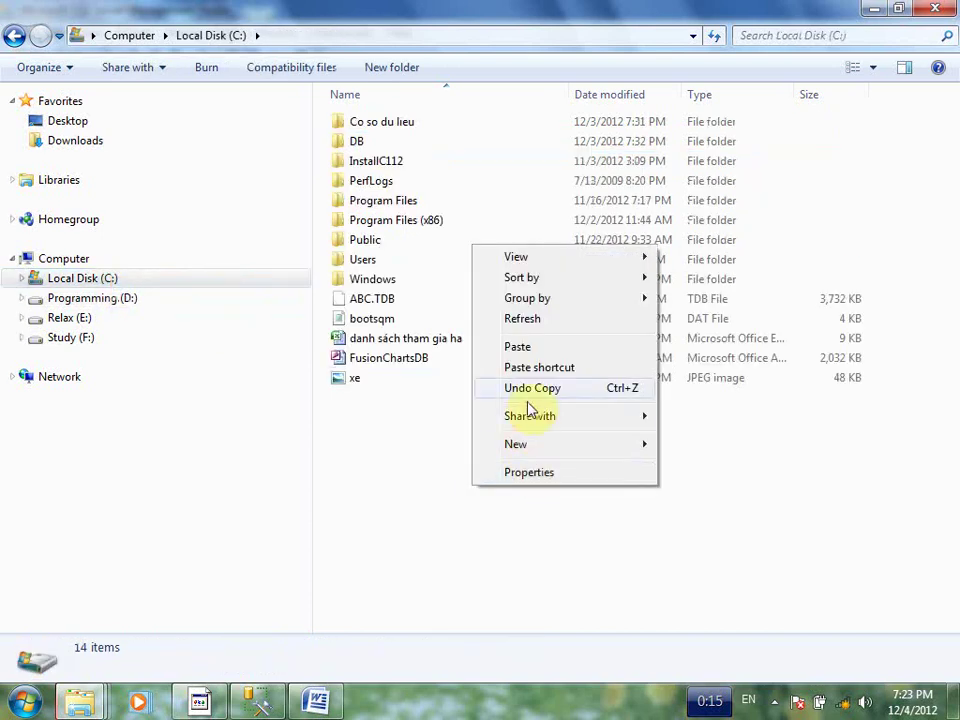
left_click(552, 348)
left_click(466, 412)
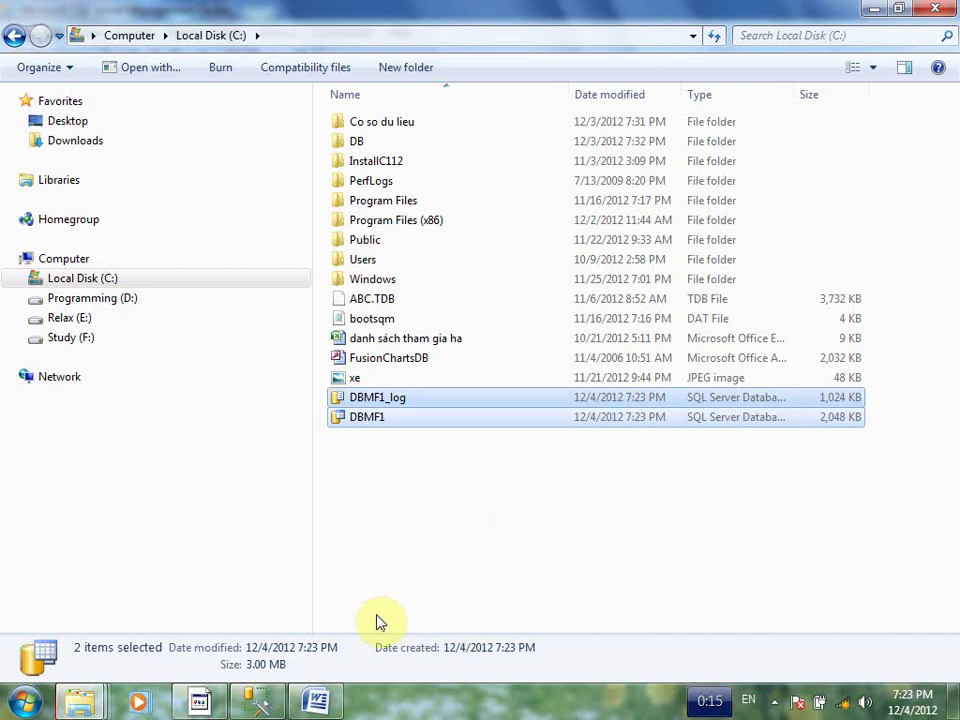
Step: Return to SQL Server Management Studio and start the MSSQL$sqlexpress service again
left_click(258, 700)
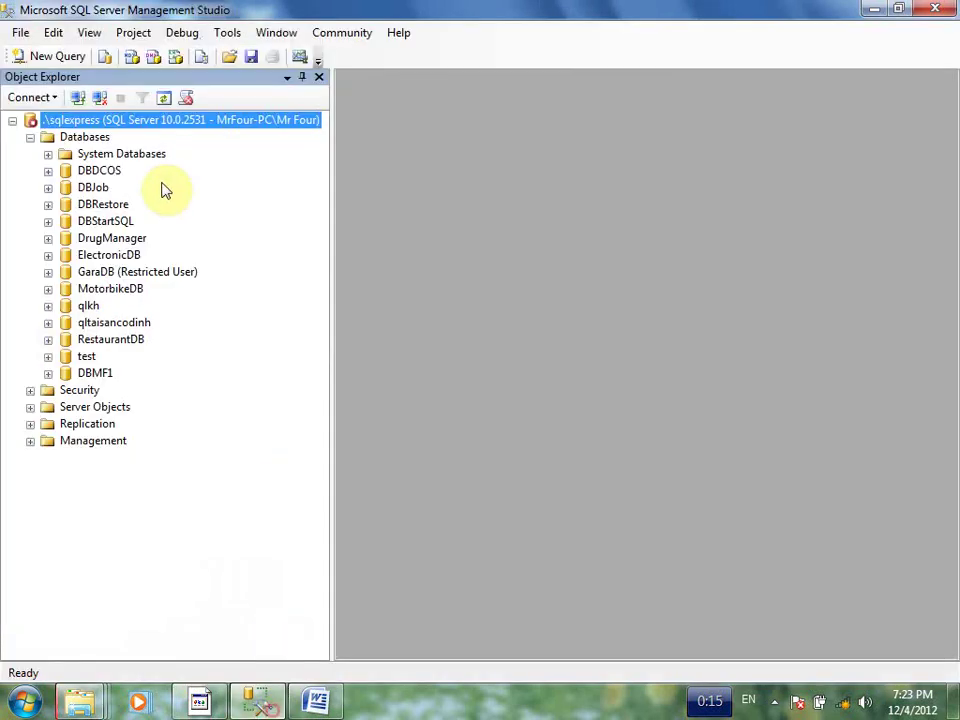
right_click(117, 122)
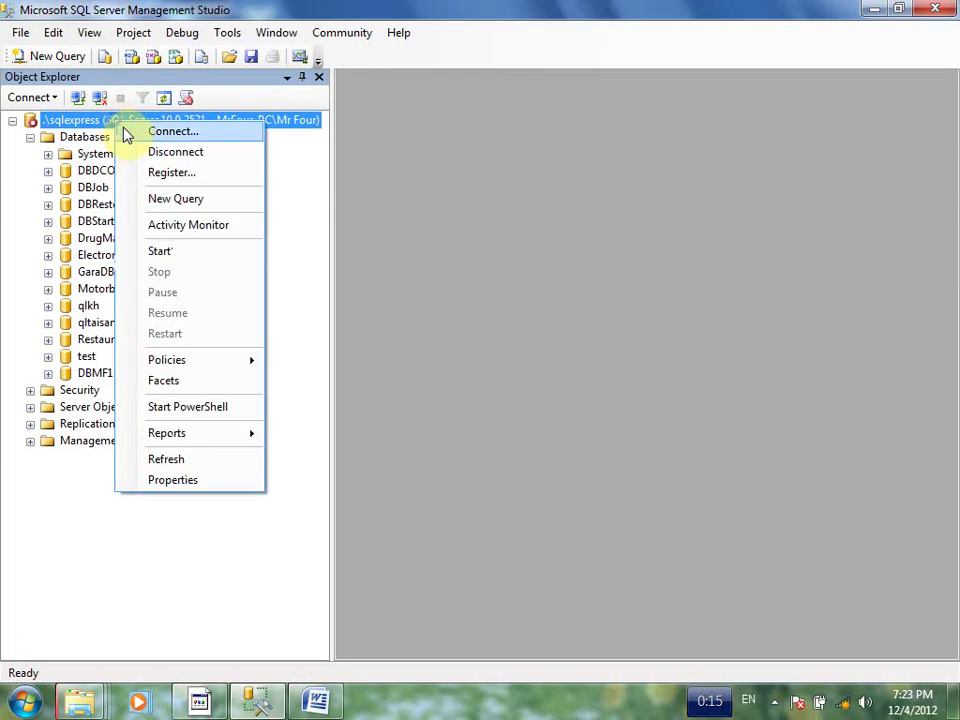
left_click(203, 258)
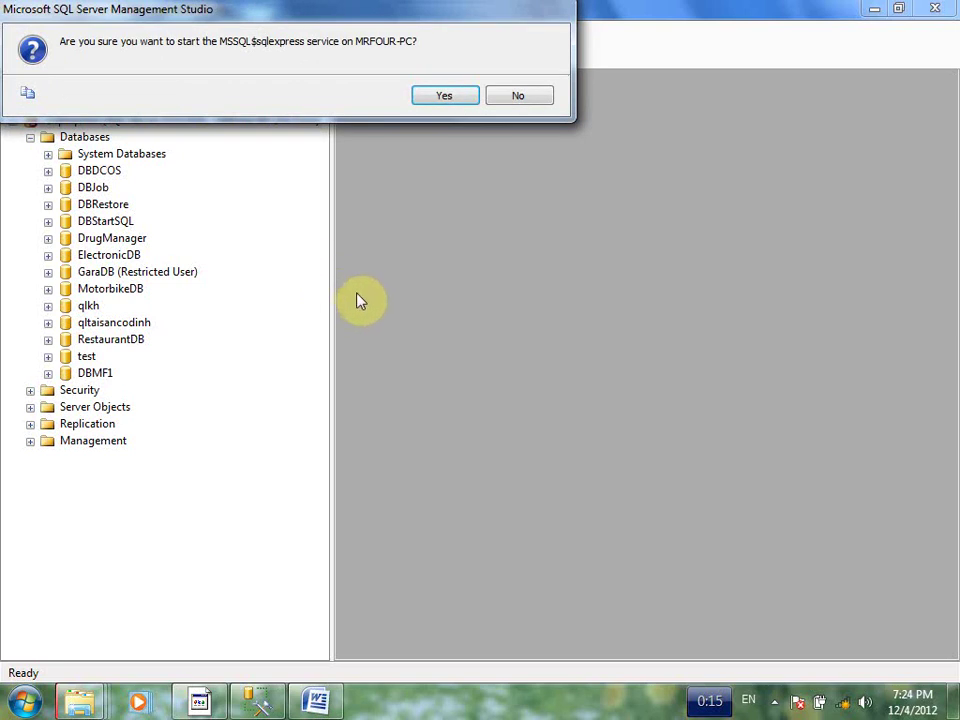
left_click(440, 95)
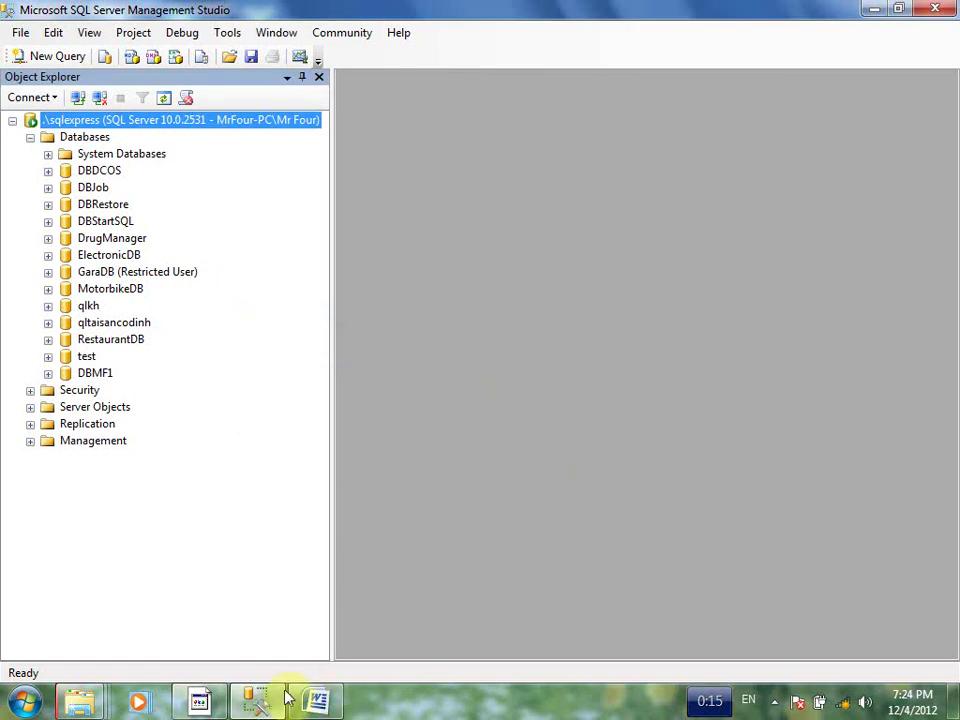
Step: Expand the DBMF1 database in Object Explorer to check that its contents are accessible
left_click(46, 360)
left_click(80, 373)
left_click(48, 373)
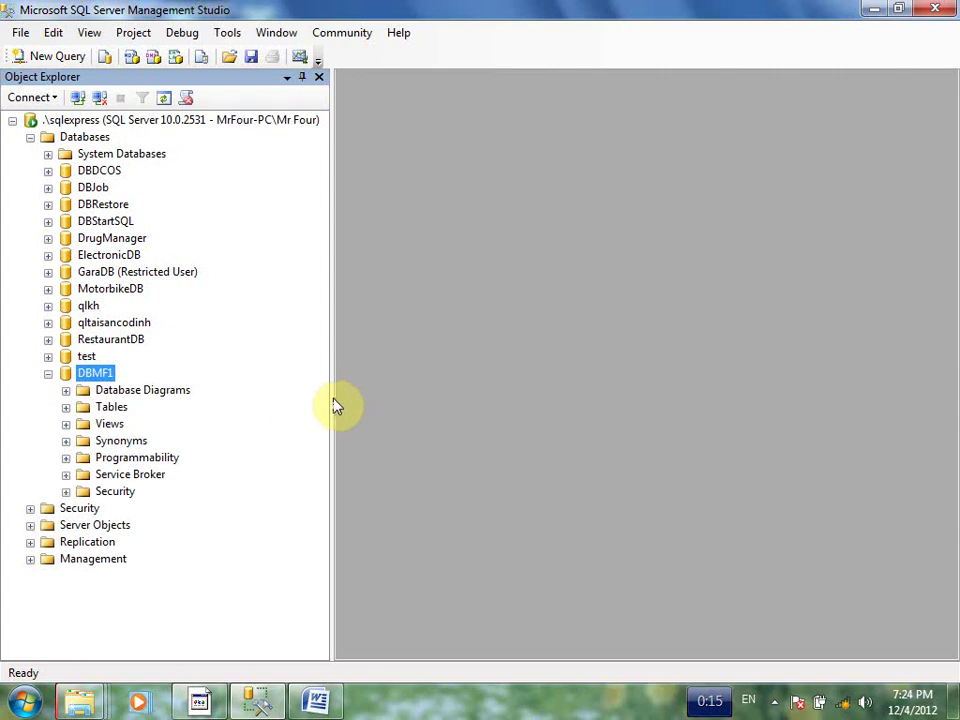
left_click_drag(336, 405, 347, 405)
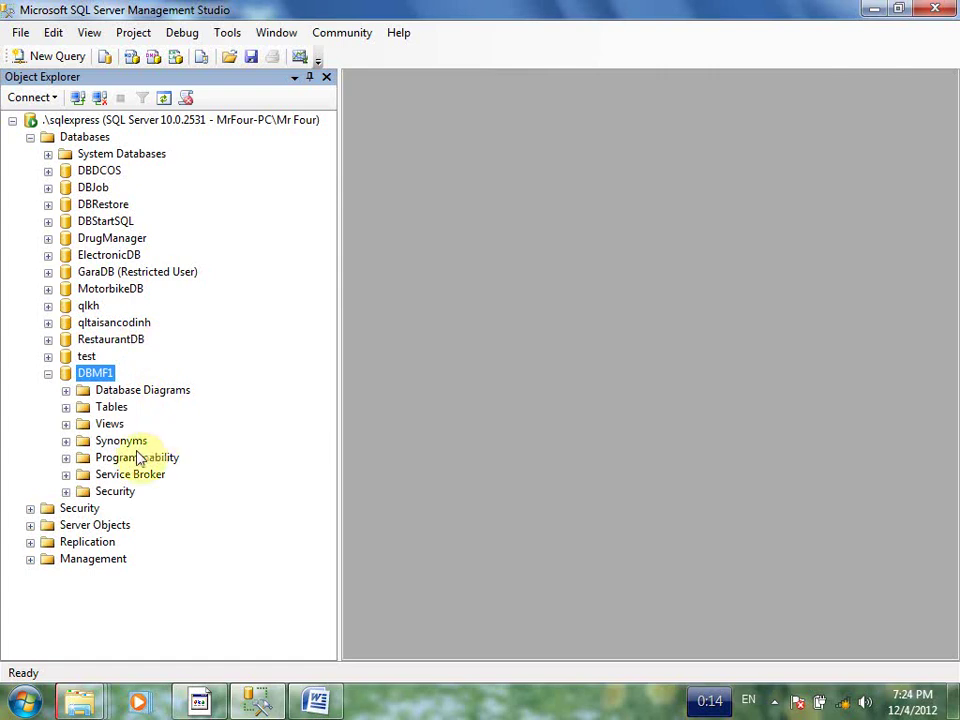
Step: Open the Back Up Database dialog for DBMF1 and remove its default backup destination
right_click(92, 376)
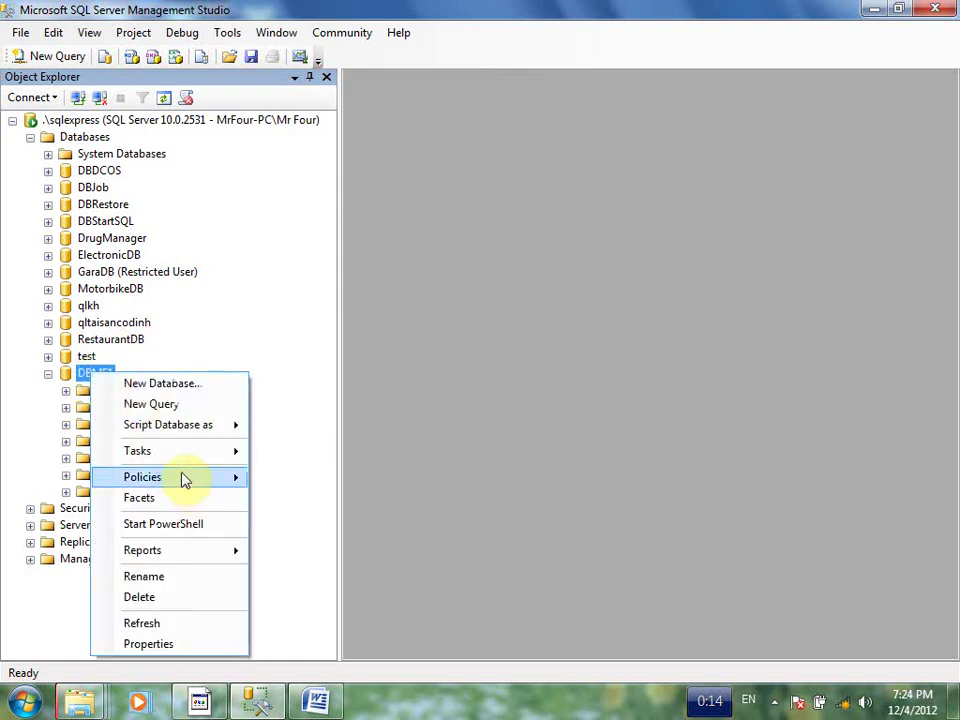
mouse_move(193, 455)
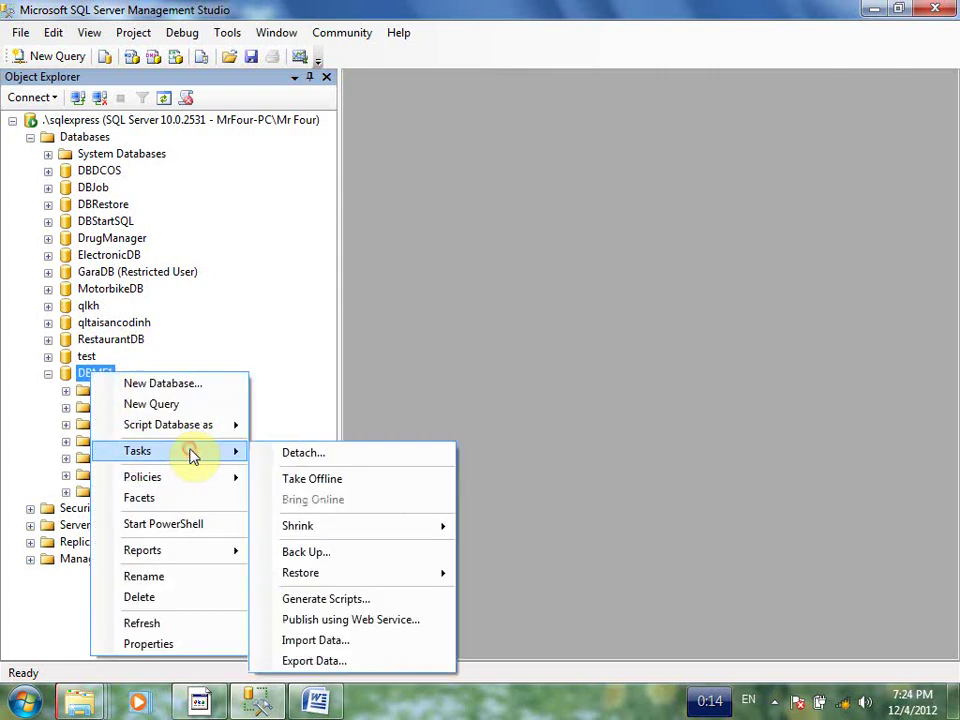
left_click(375, 549)
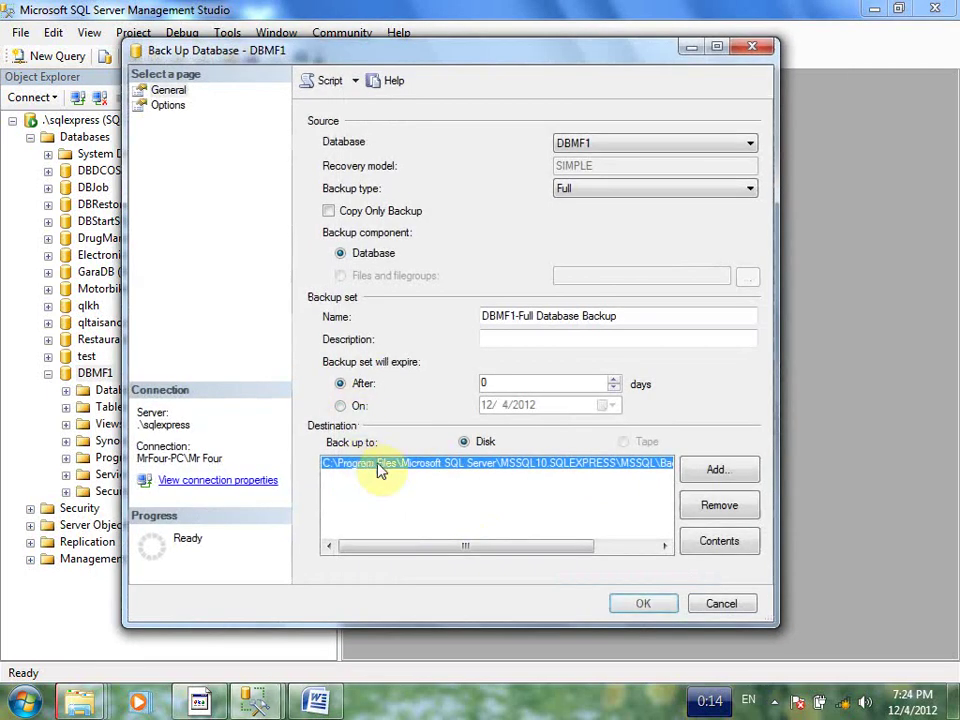
left_click(712, 508)
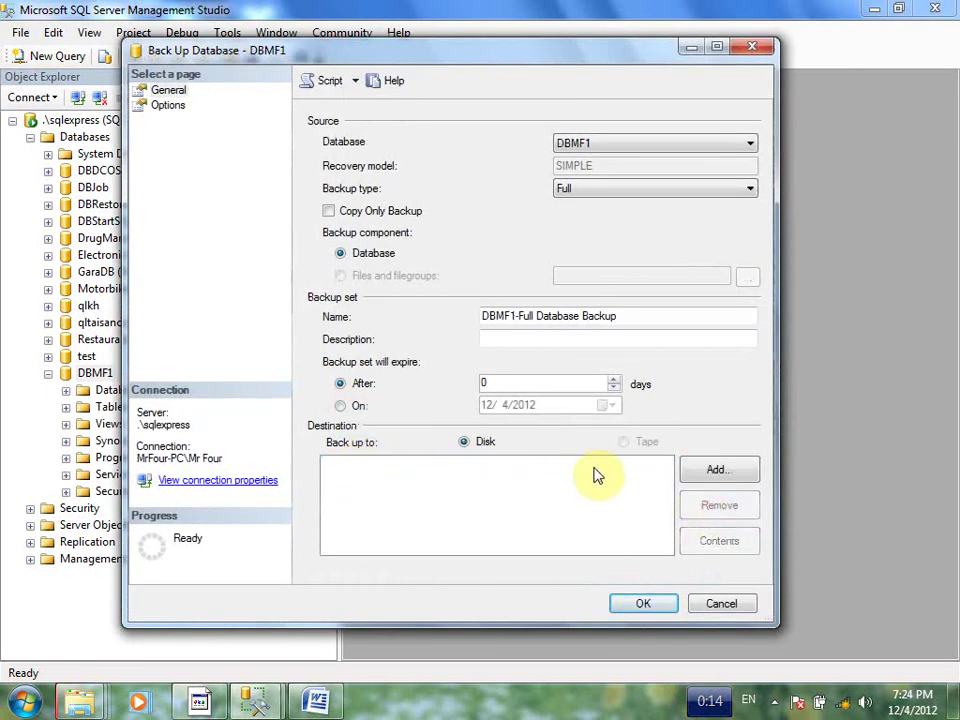
Step: Add the file Sao luu DB in the root of C: as the disk destination for the DBMF1 backup
left_click(709, 470)
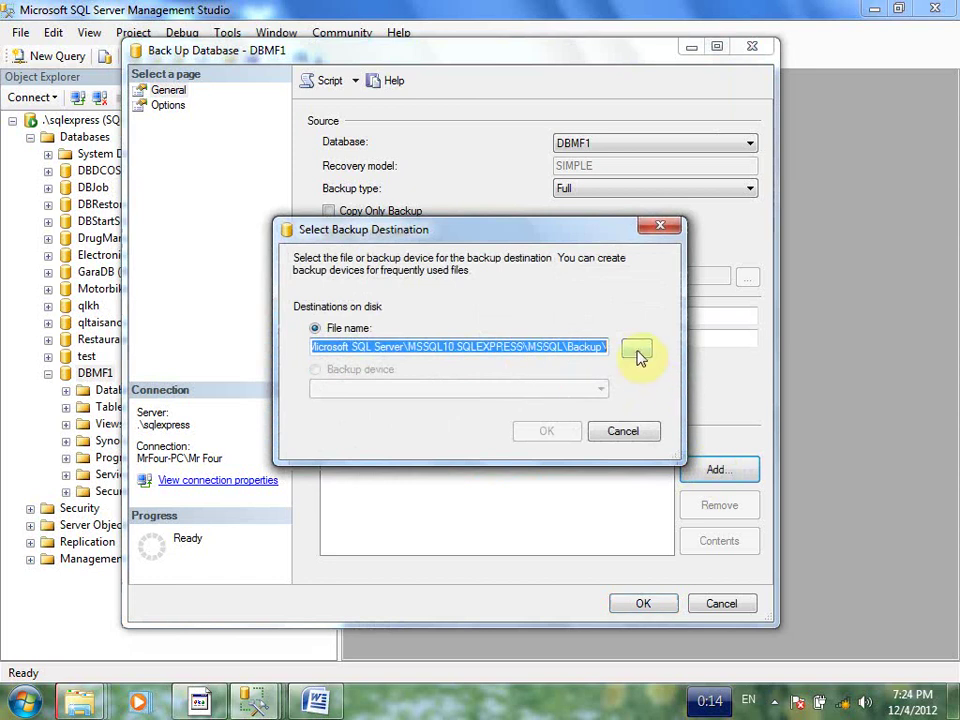
left_click(640, 357)
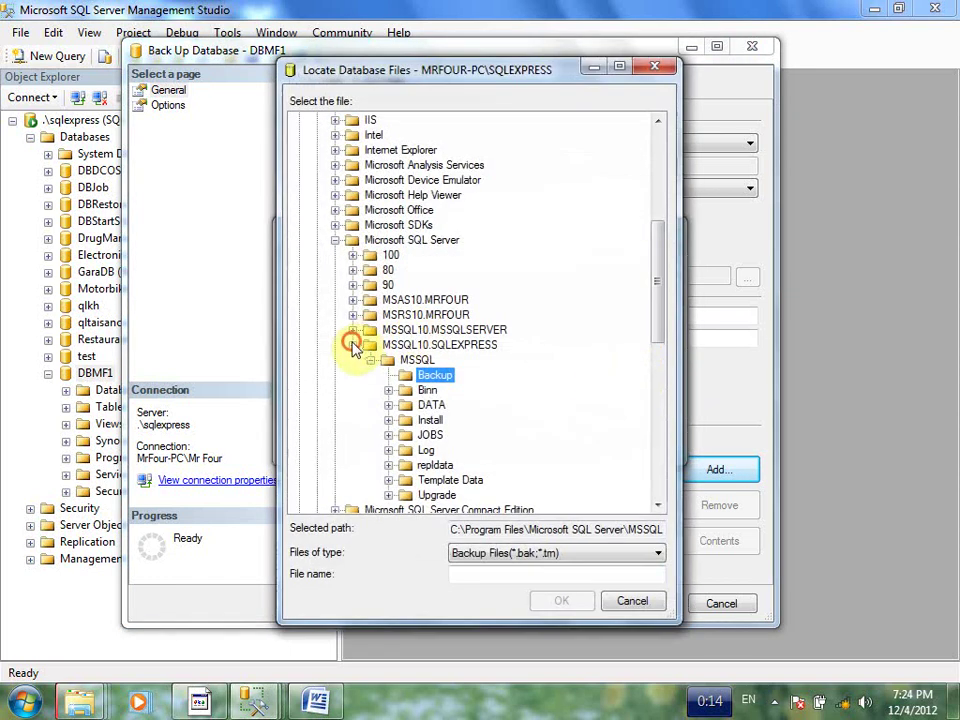
left_click(349, 339)
scroll(333, 240, "up", 6)
left_click(317, 225)
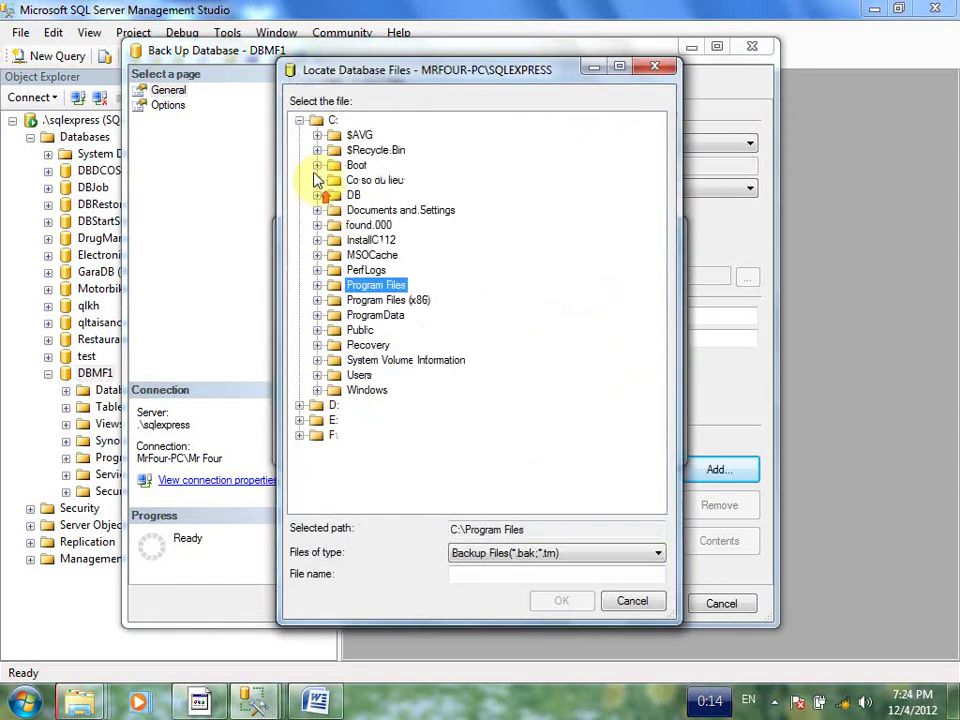
left_click(300, 121)
double_click(330, 120)
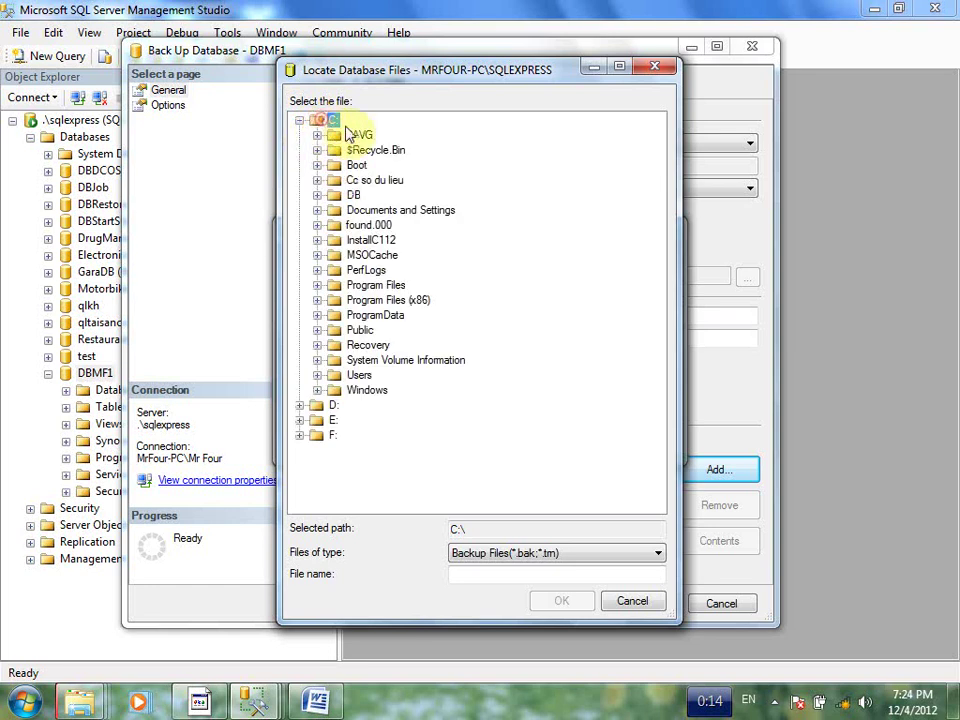
left_click(497, 573)
type("SAo")
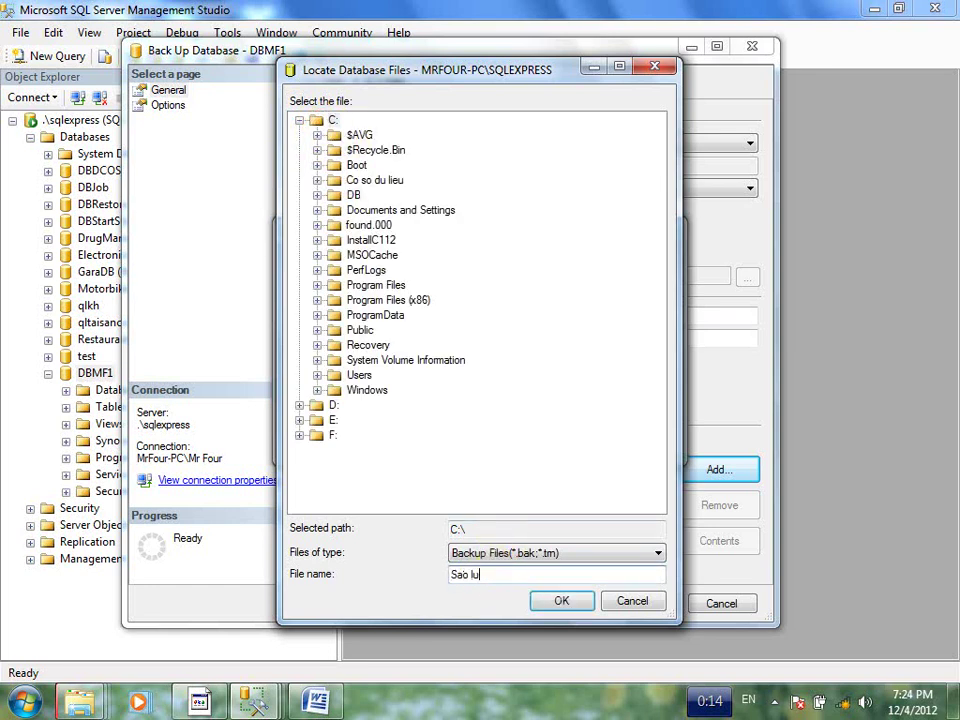
left_click(561, 601)
left_click(545, 434)
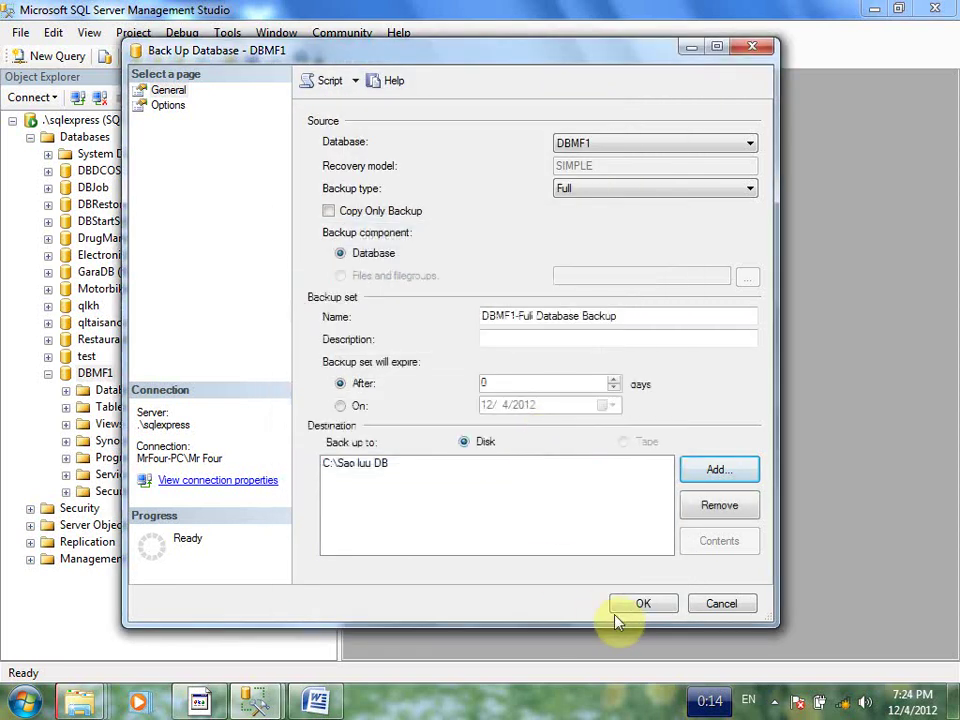
Step: Try to run the full backup to C:\Sao luu DB, and remove that destination
left_click(628, 605)
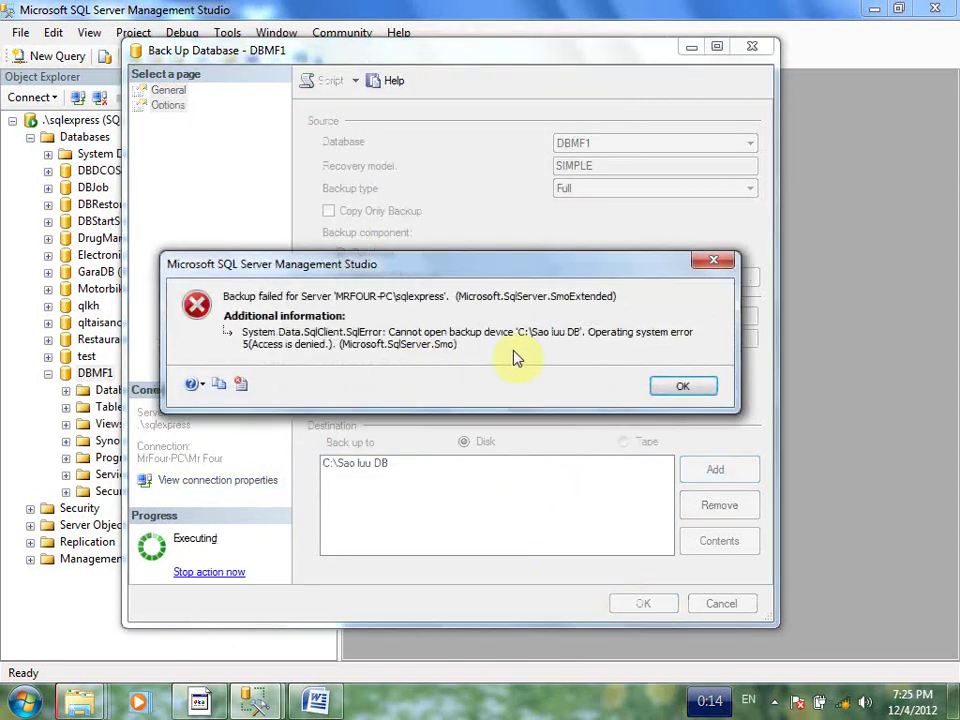
left_click(512, 345)
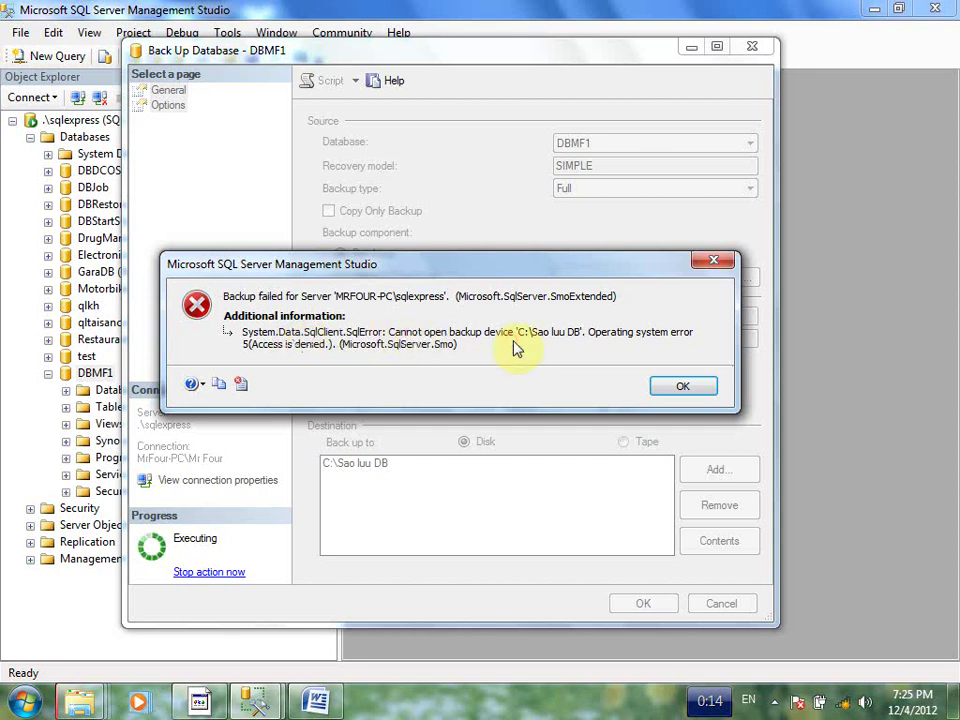
left_click(703, 388)
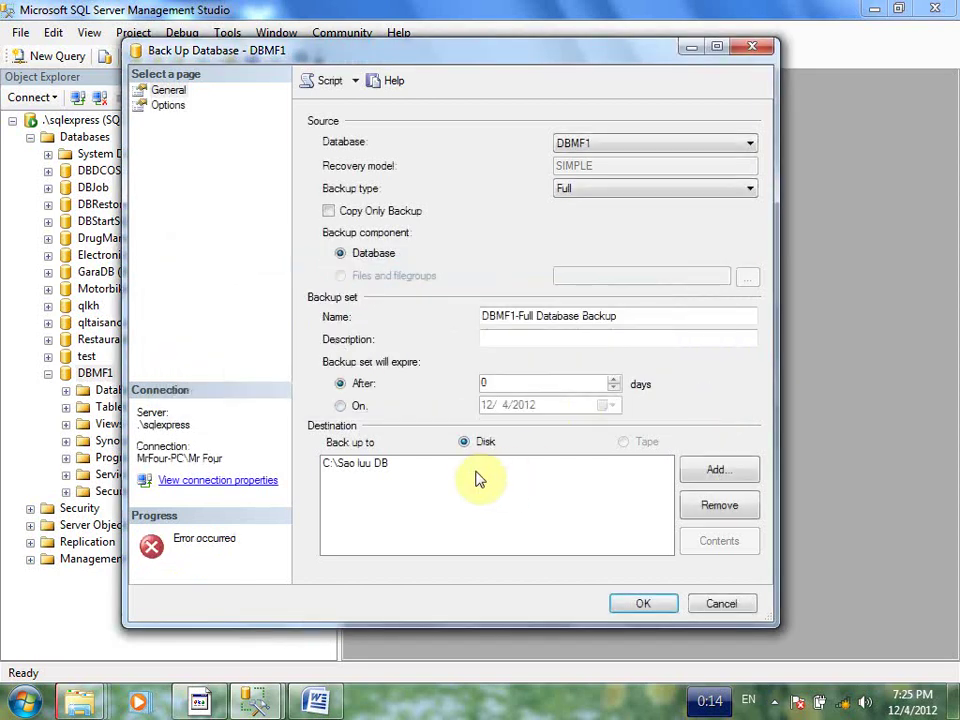
left_click(375, 465)
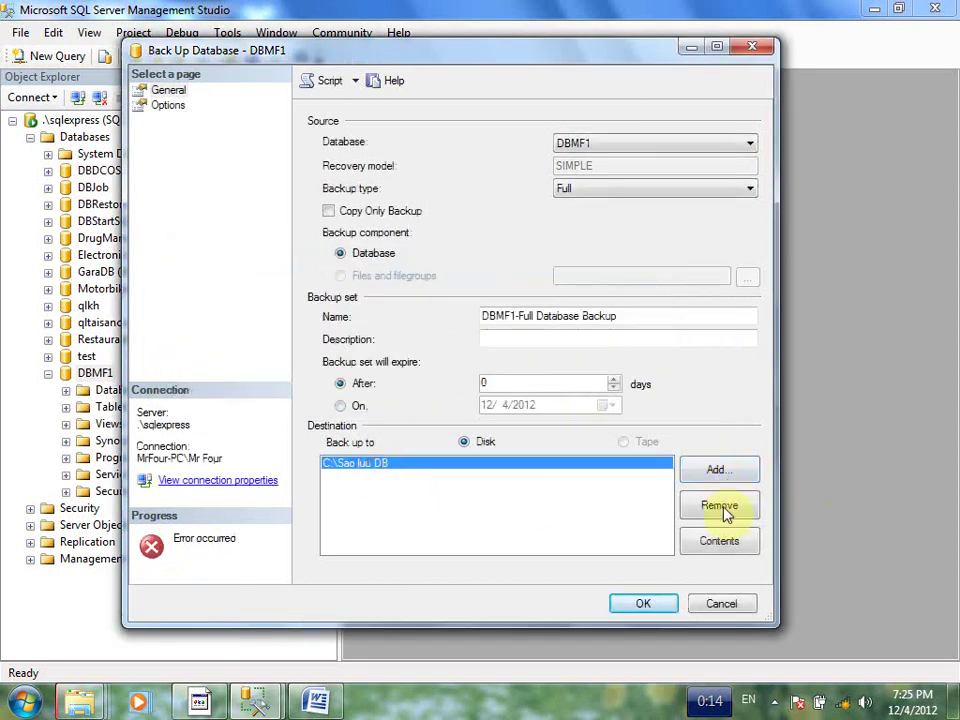
left_click(721, 507)
Step: Add D:\Sao luu as the backup destination and run the full backup of DBMF1
left_click(716, 470)
left_click(637, 348)
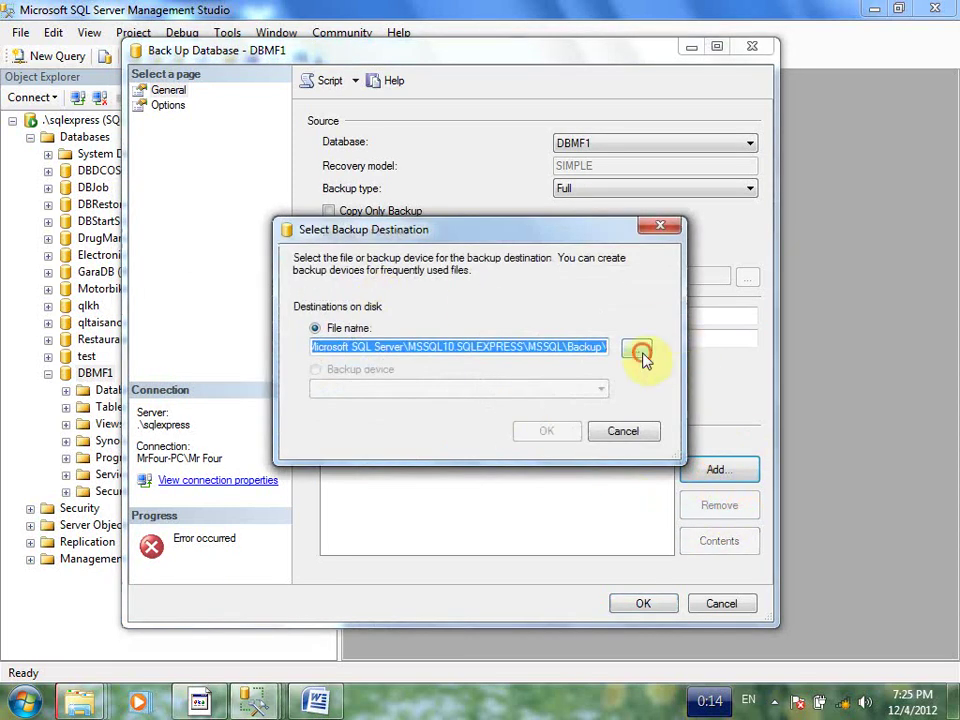
left_click(337, 241)
scroll(337, 240, "up", 10)
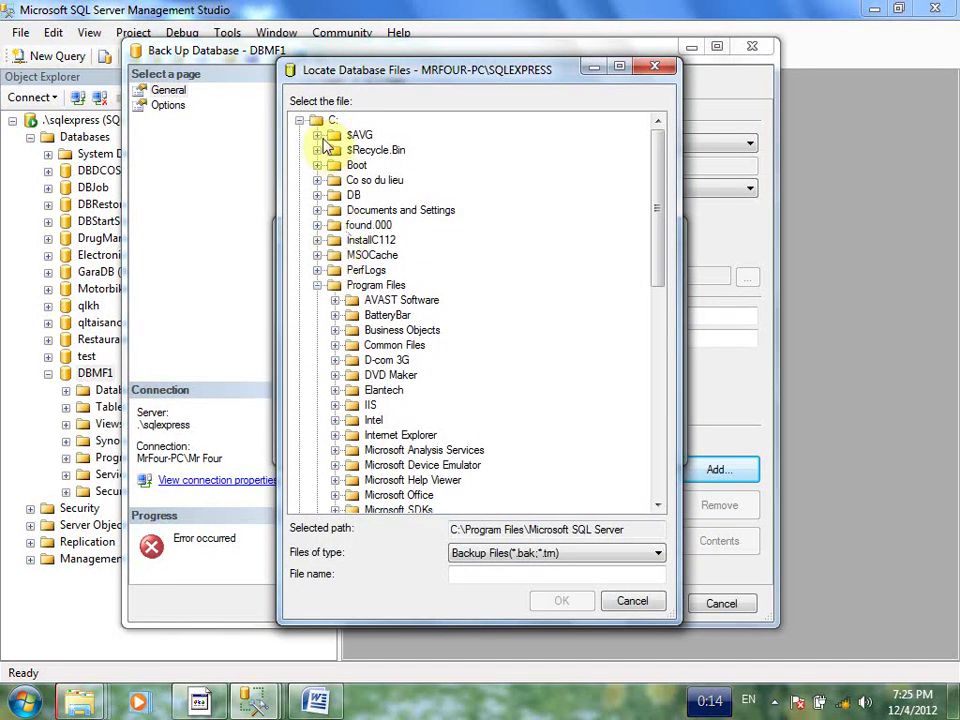
left_click(301, 121)
double_click(333, 135)
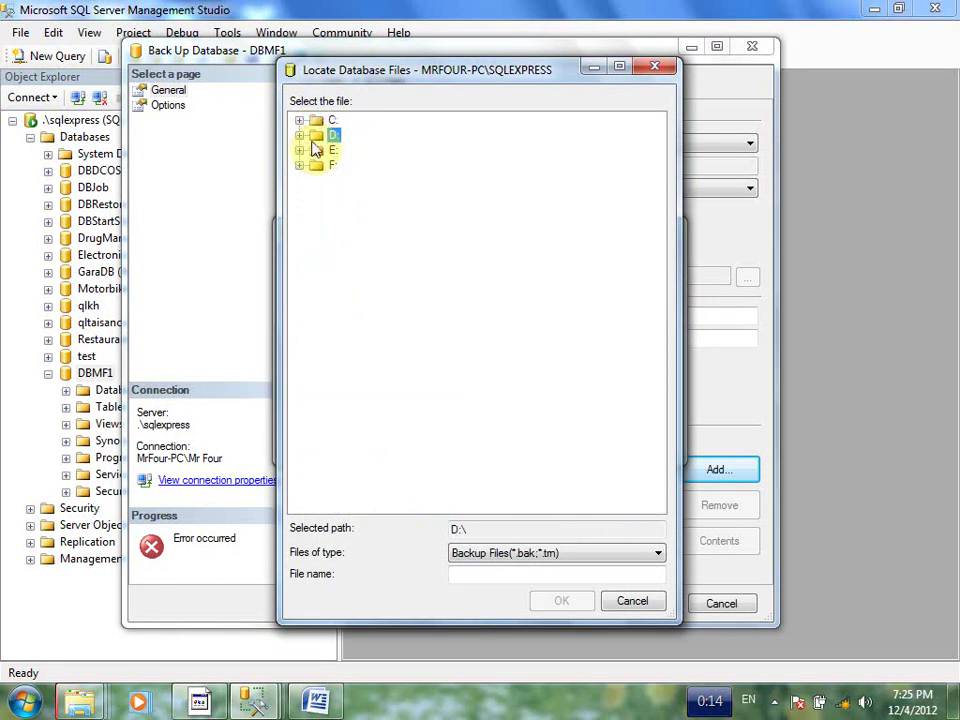
left_click(490, 572)
type("SAo")
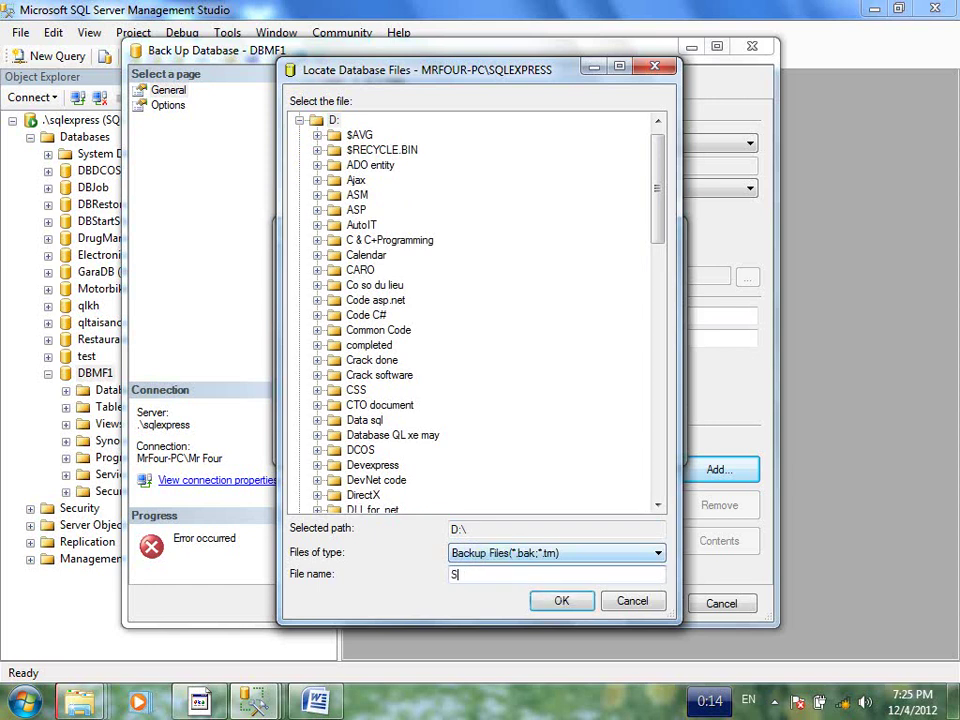
key("Return")
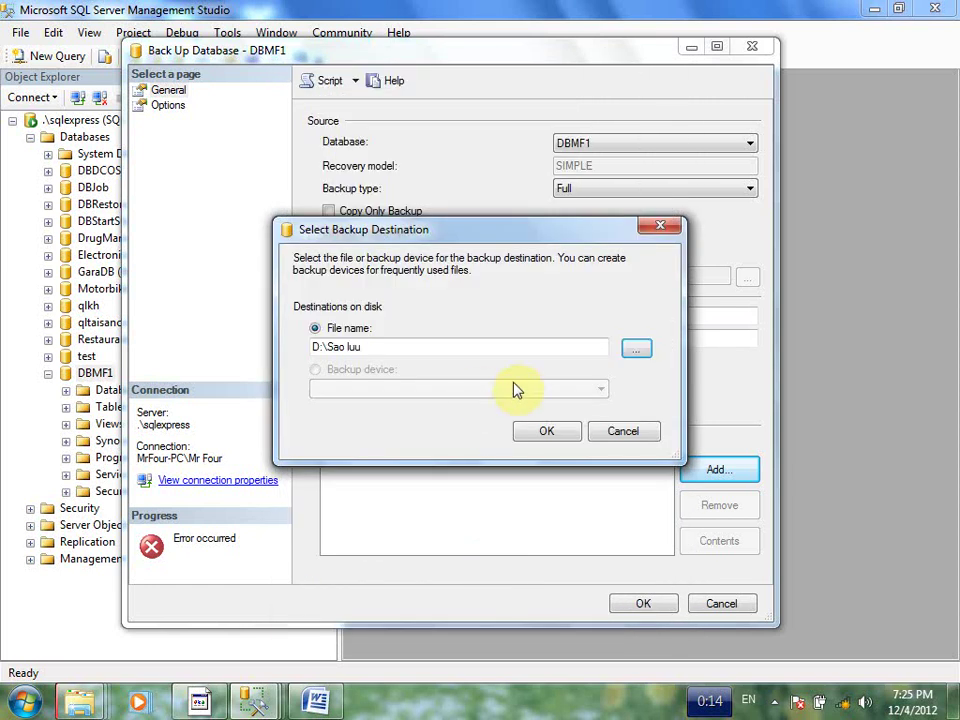
left_click(546, 431)
left_click(636, 602)
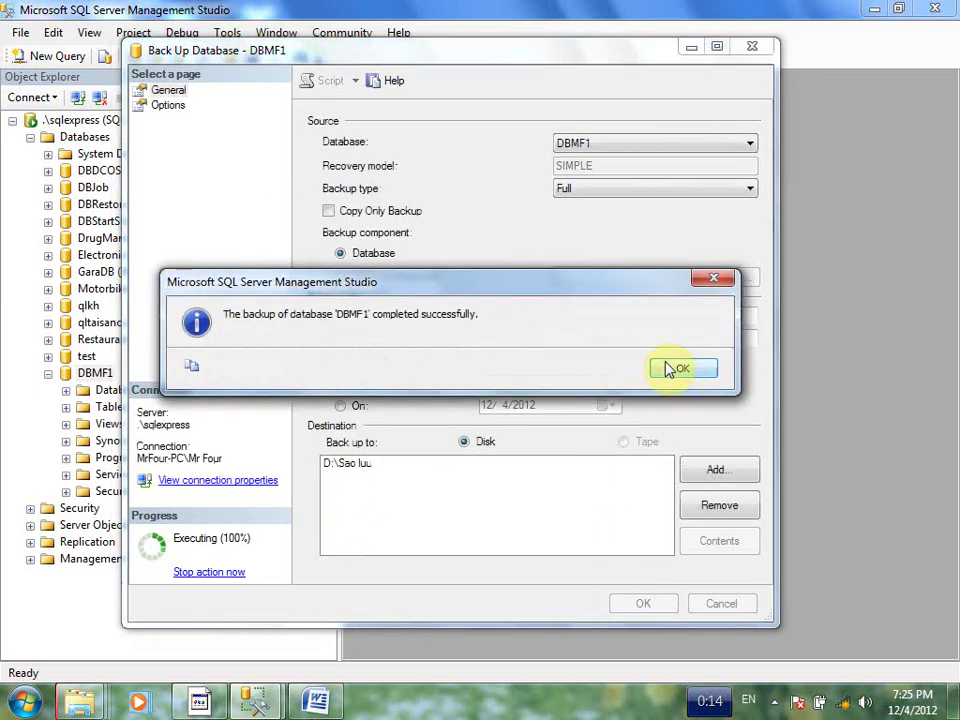
left_click(688, 368)
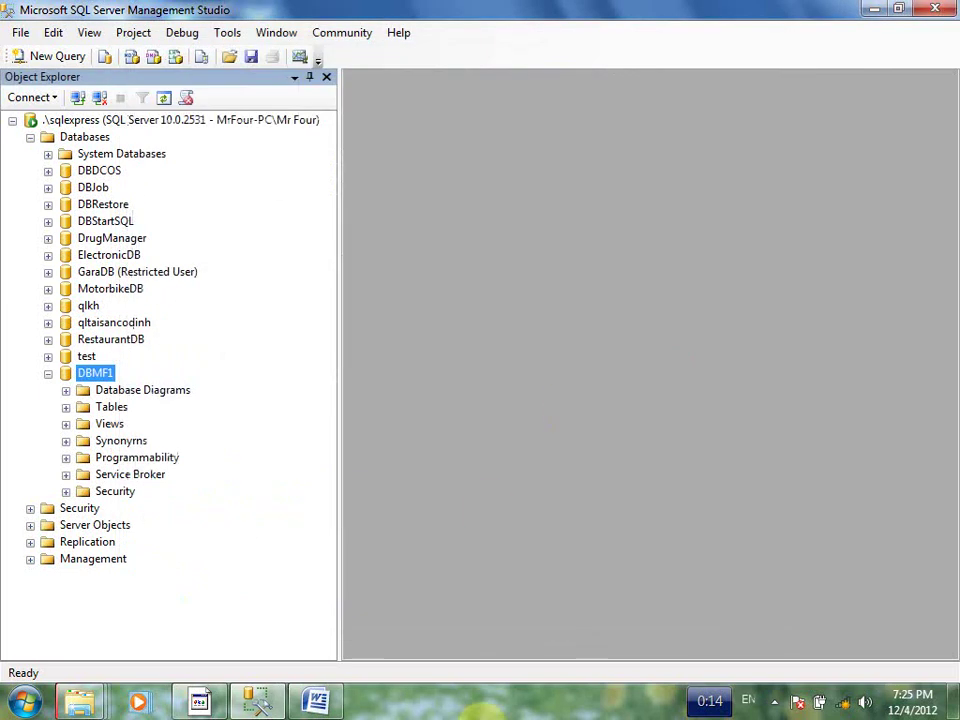
Step: Open Programming (D:) in Windows Explorer and examine the general and security properties of the Sao luu file
left_click(954, 704)
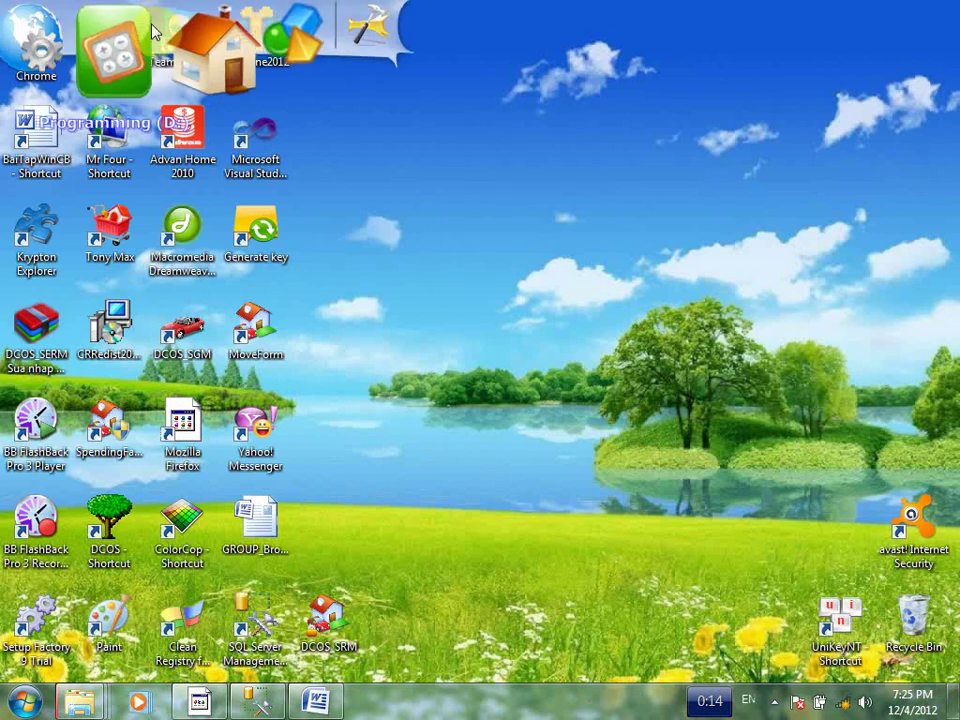
left_click(145, 55)
left_click(846, 97)
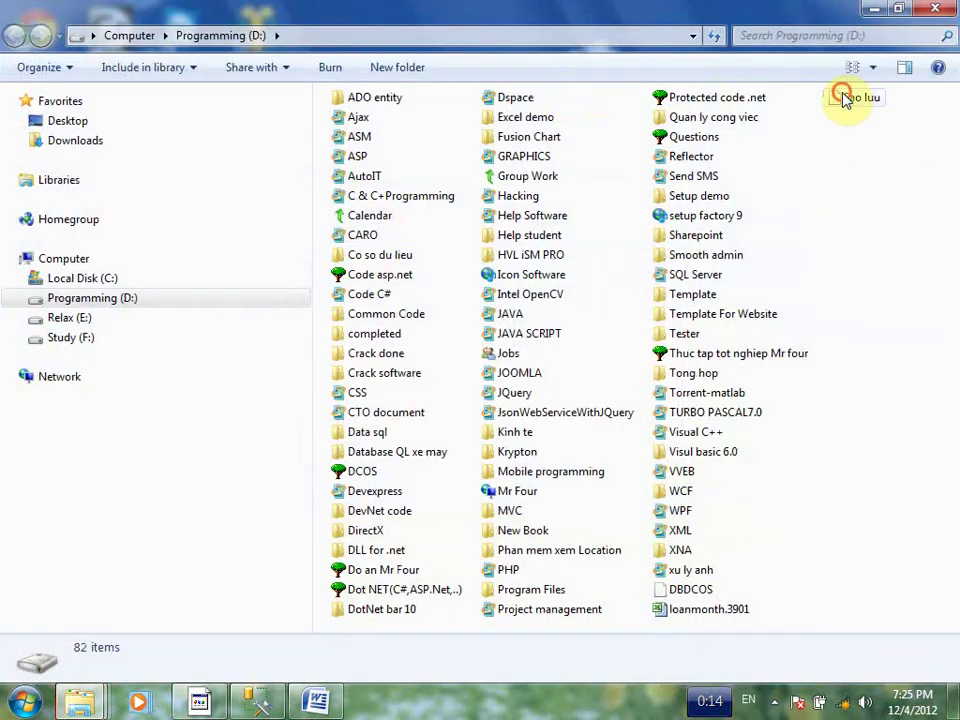
right_click(841, 104)
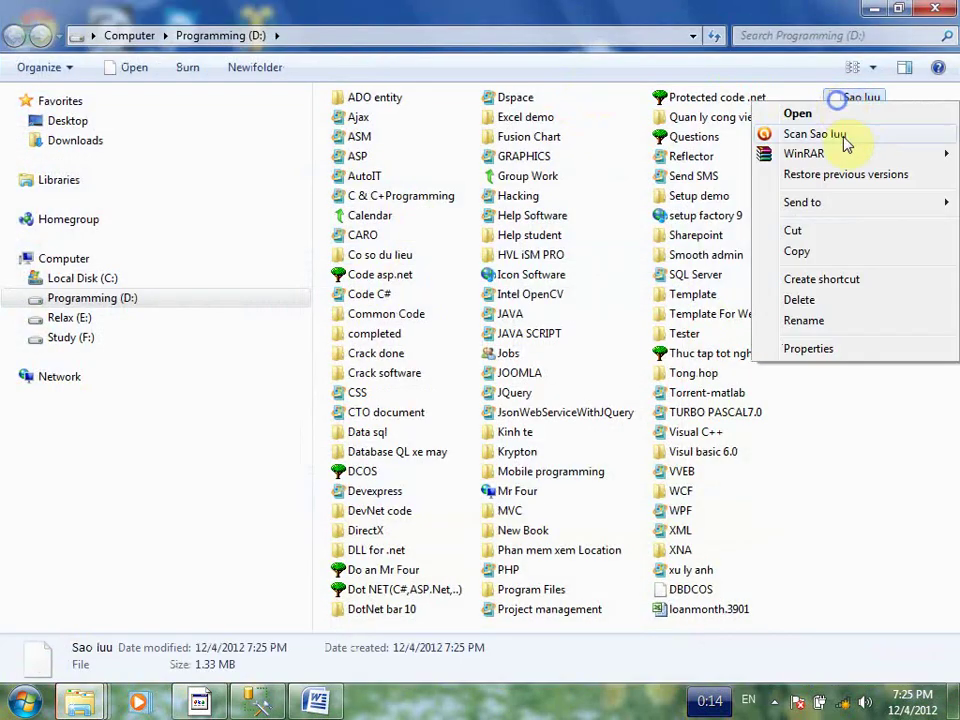
left_click(872, 350)
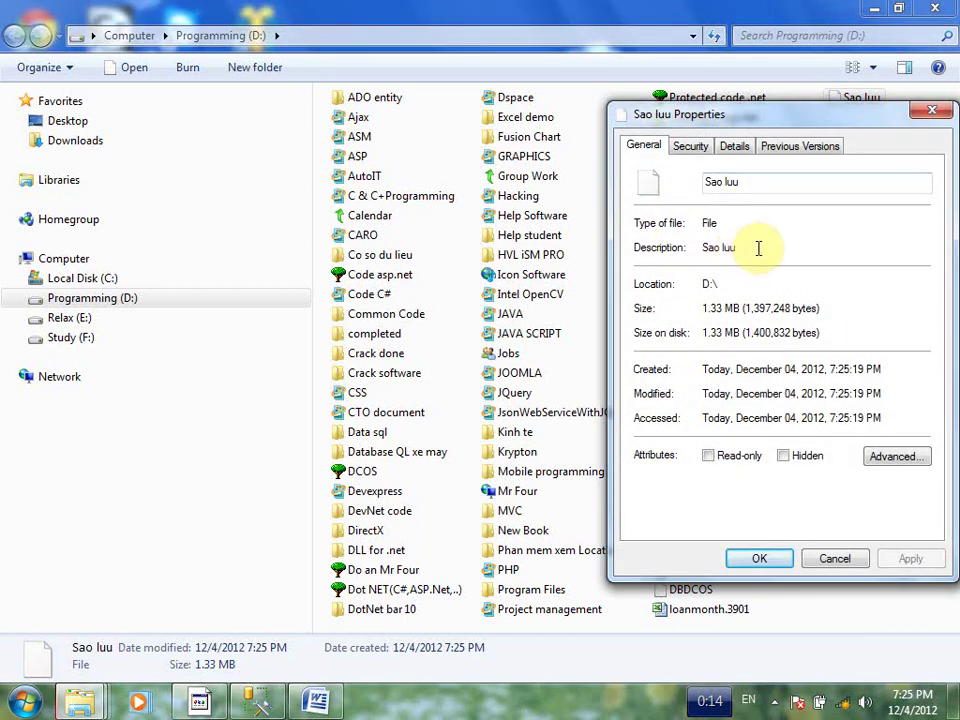
double_click(734, 222)
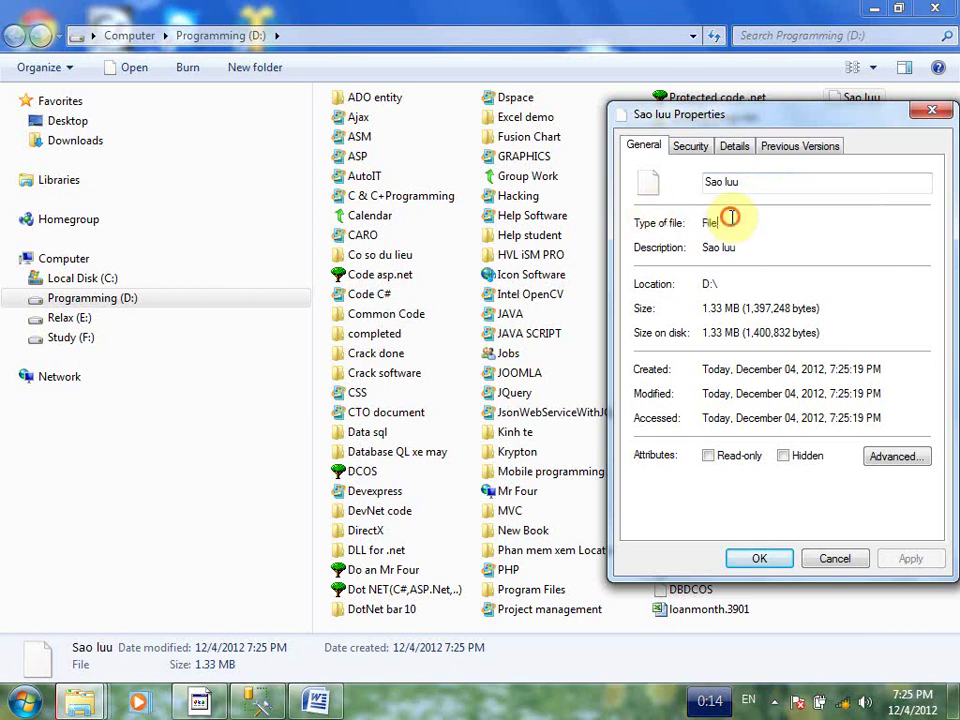
left_click_drag(842, 107, 583, 118)
left_click(433, 150)
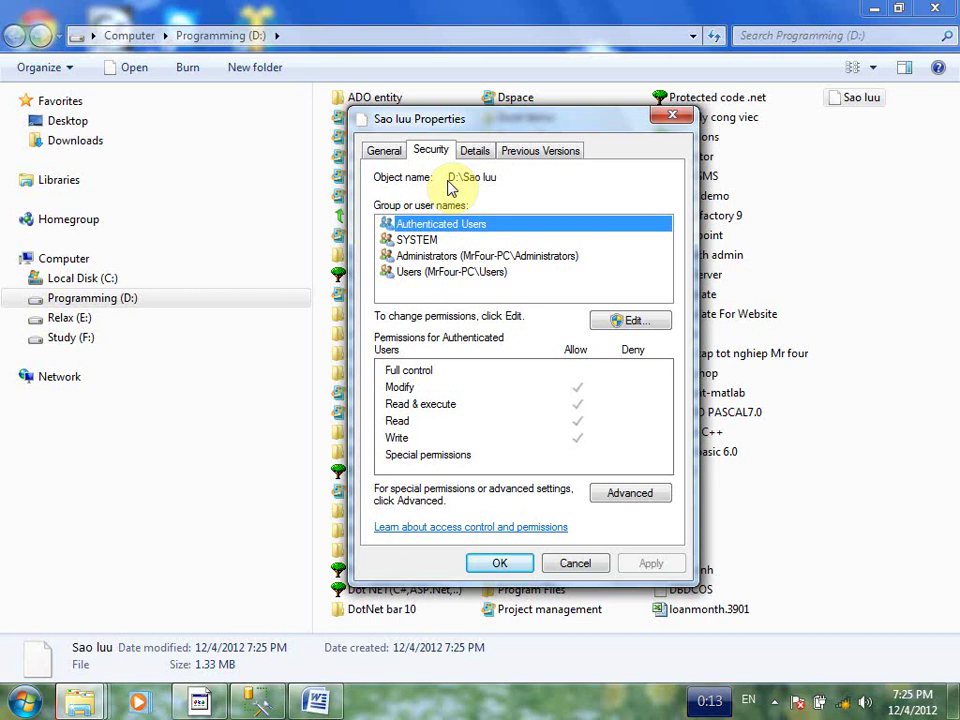
left_click(575, 563)
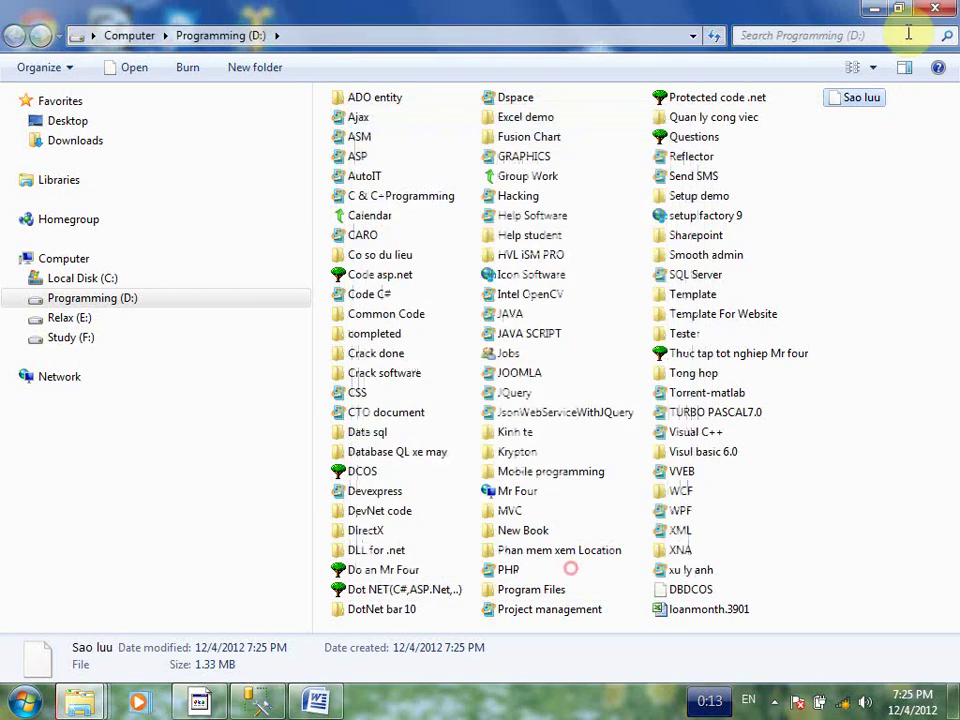
left_click(852, 97)
Step: Return to SQL Server Management Studio and expand the Views folder of DBMF1
left_click(252, 705)
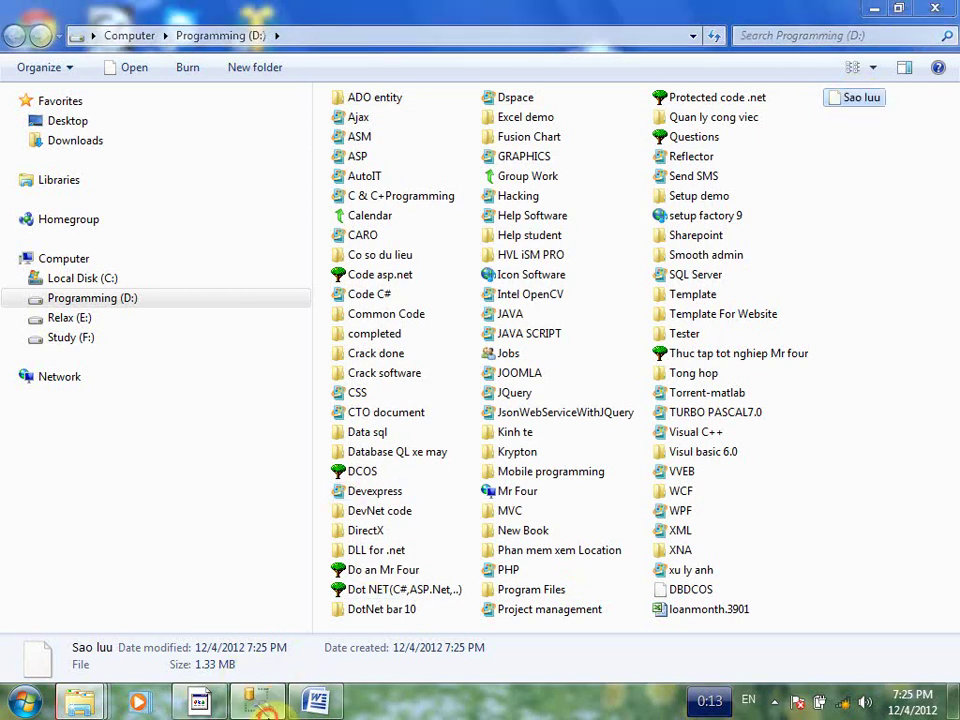
left_click(100, 392)
left_click(66, 424)
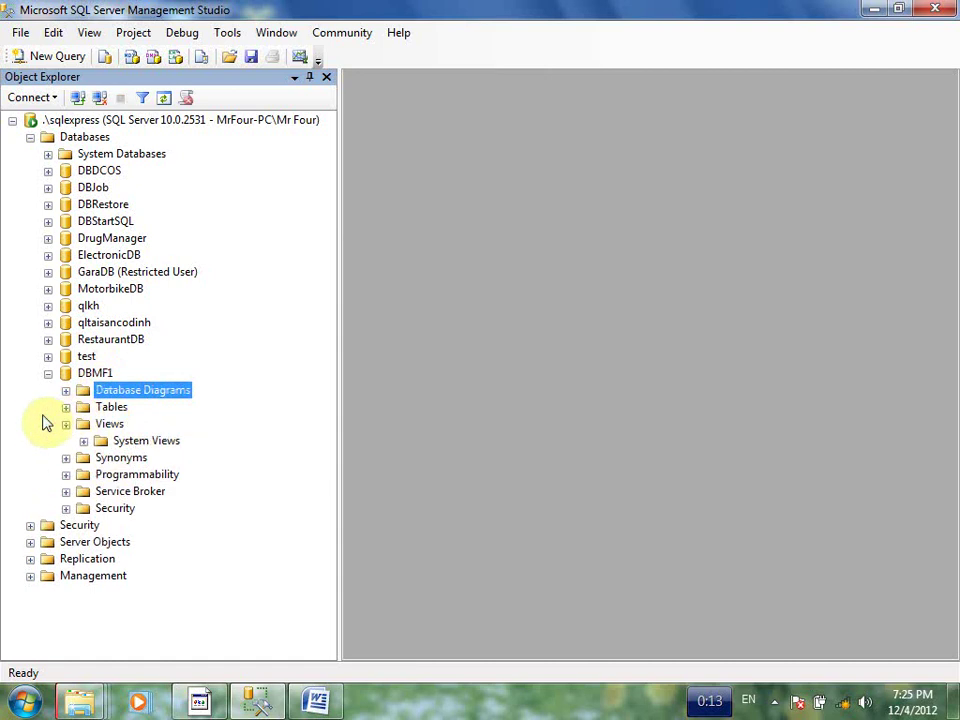
Step: Open the database restore dialog for DBMF1 and set the source for restore to From device
left_click(68, 376)
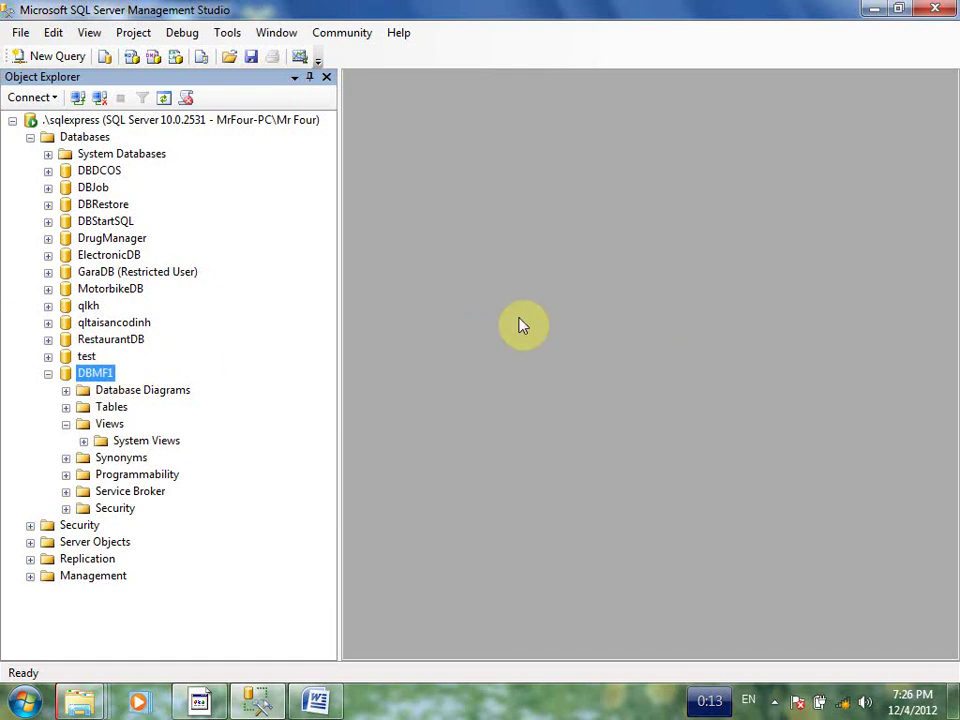
right_click(68, 378)
mouse_move(218, 455)
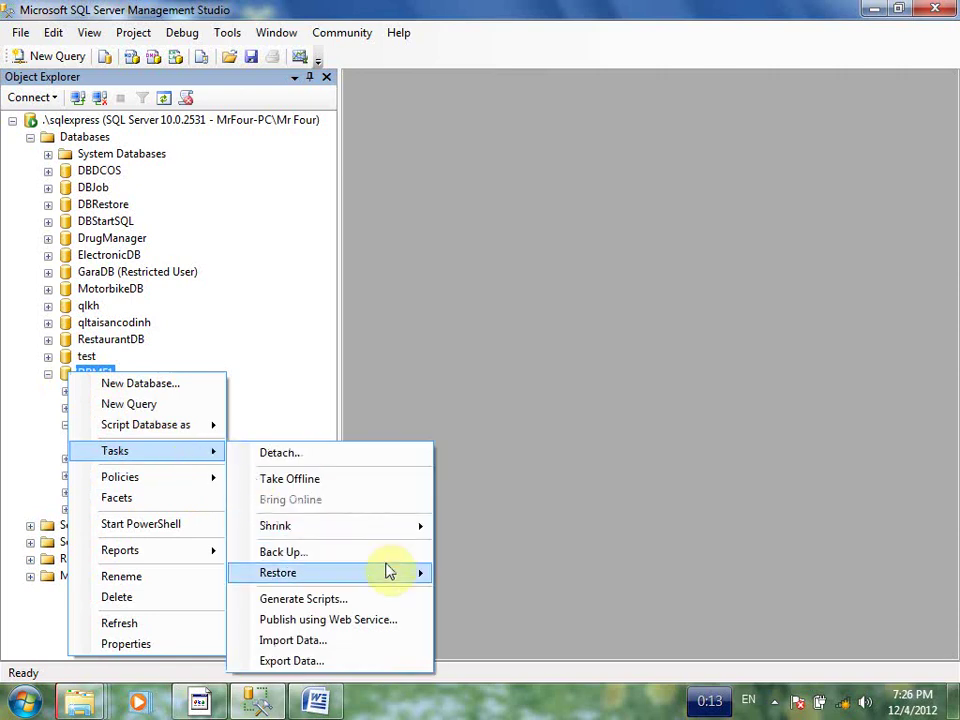
mouse_move(388, 568)
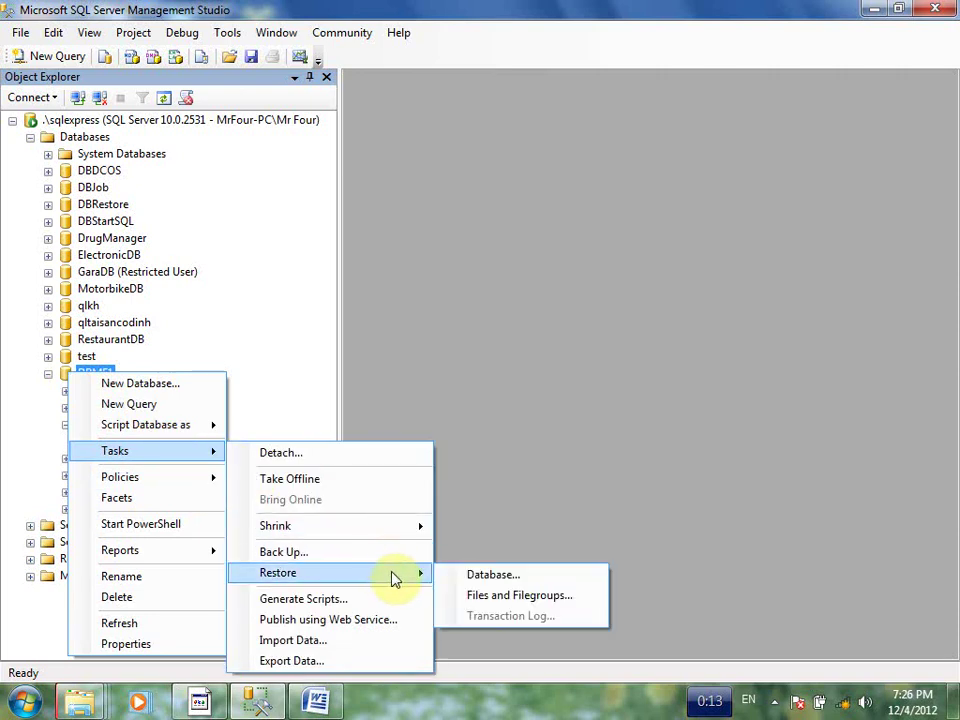
left_click(510, 576)
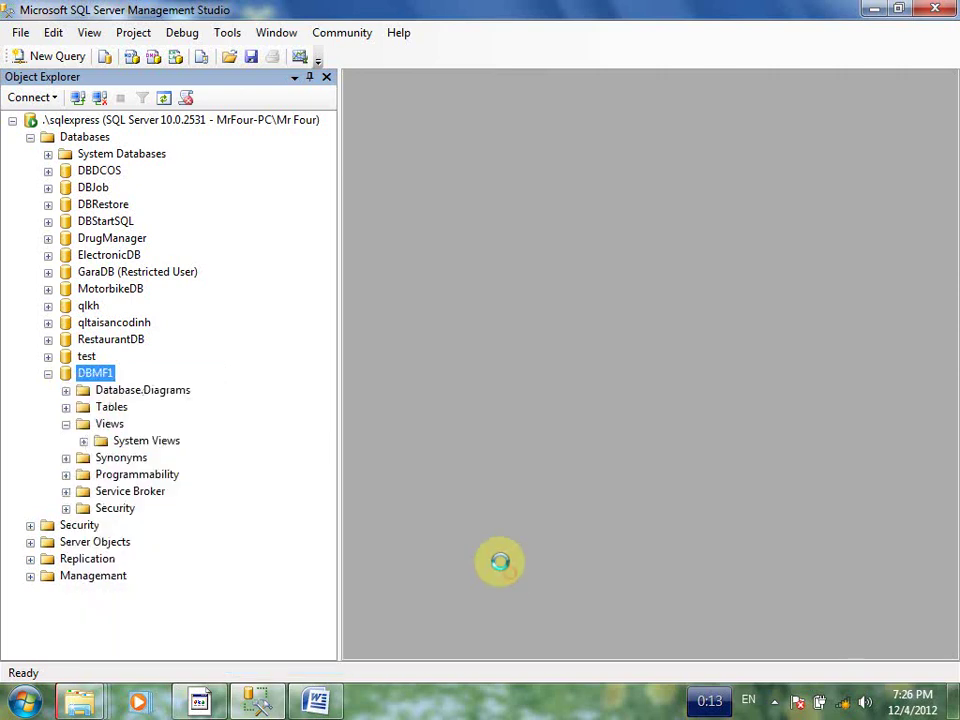
left_click(426, 316)
left_click(442, 294)
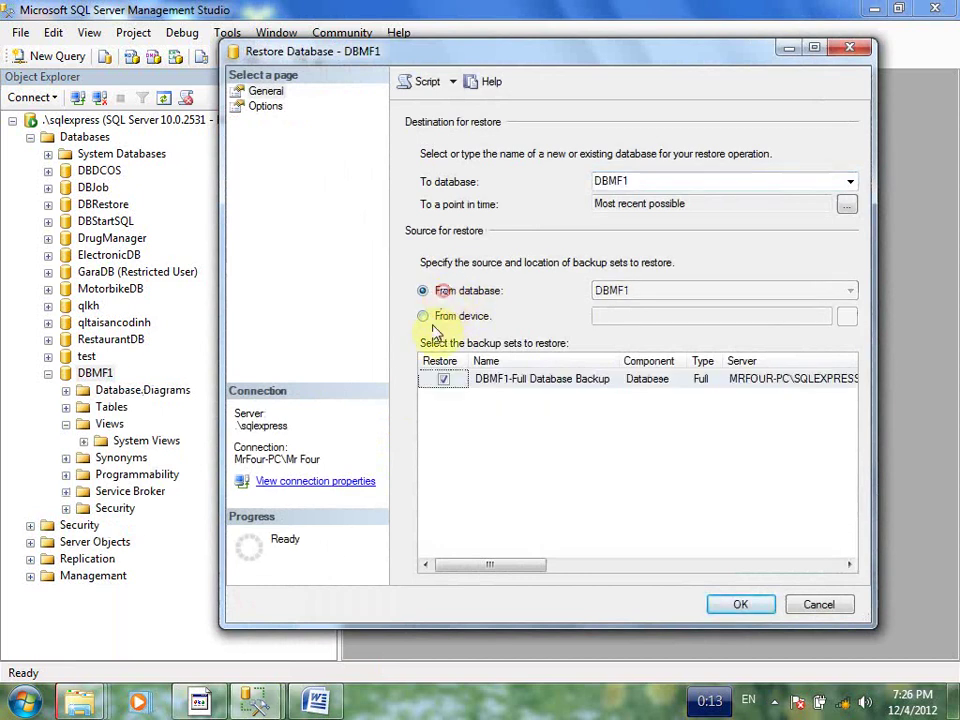
left_click(428, 318)
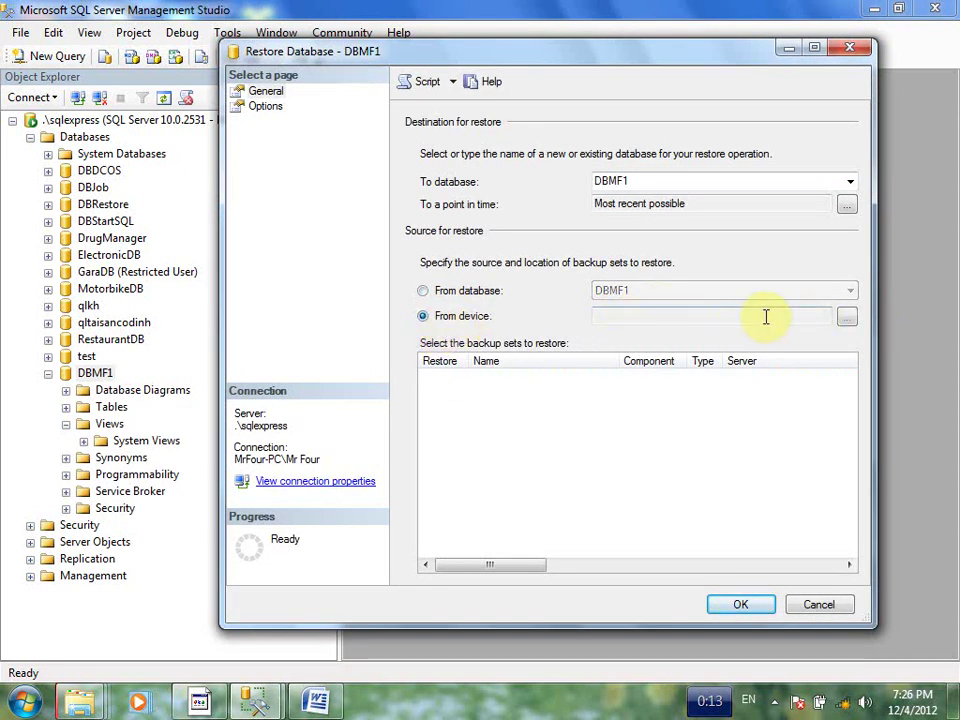
Step: Start adding a backup file as the restore device and browse the contents of drive D: for it
left_click(846, 320)
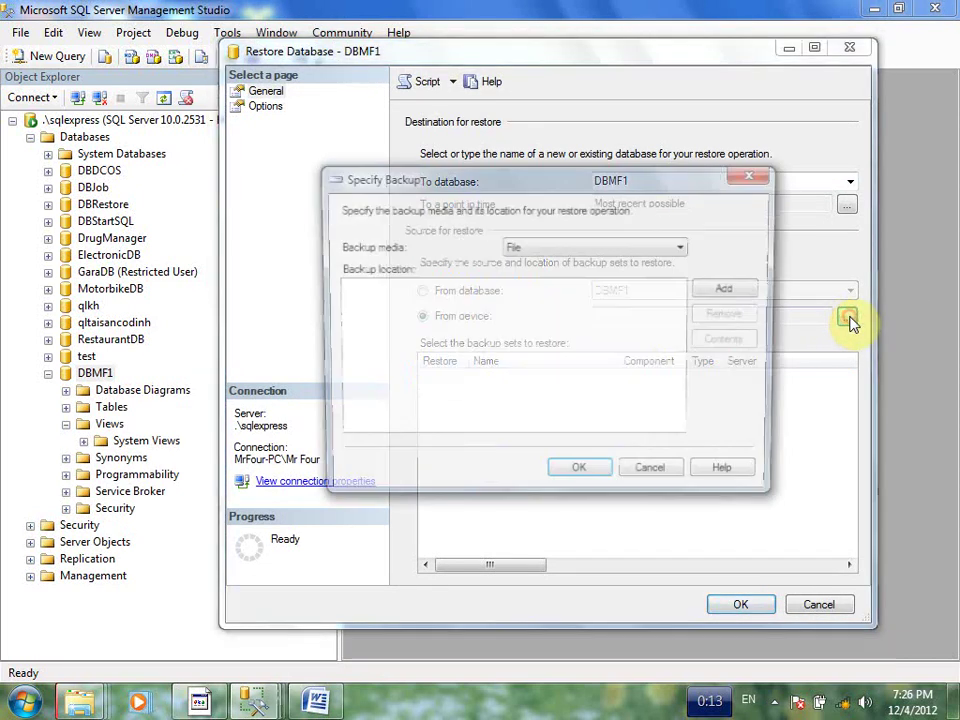
left_click(733, 289)
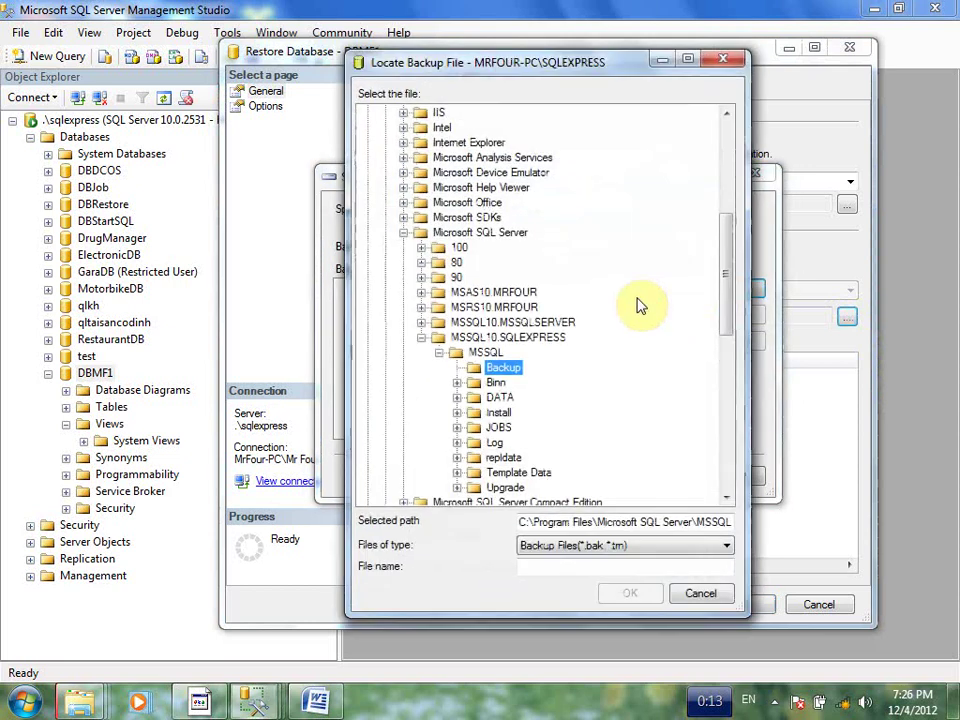
left_click(421, 337)
left_click(403, 232)
scroll(390, 237, "up", 5)
left_click(386, 217)
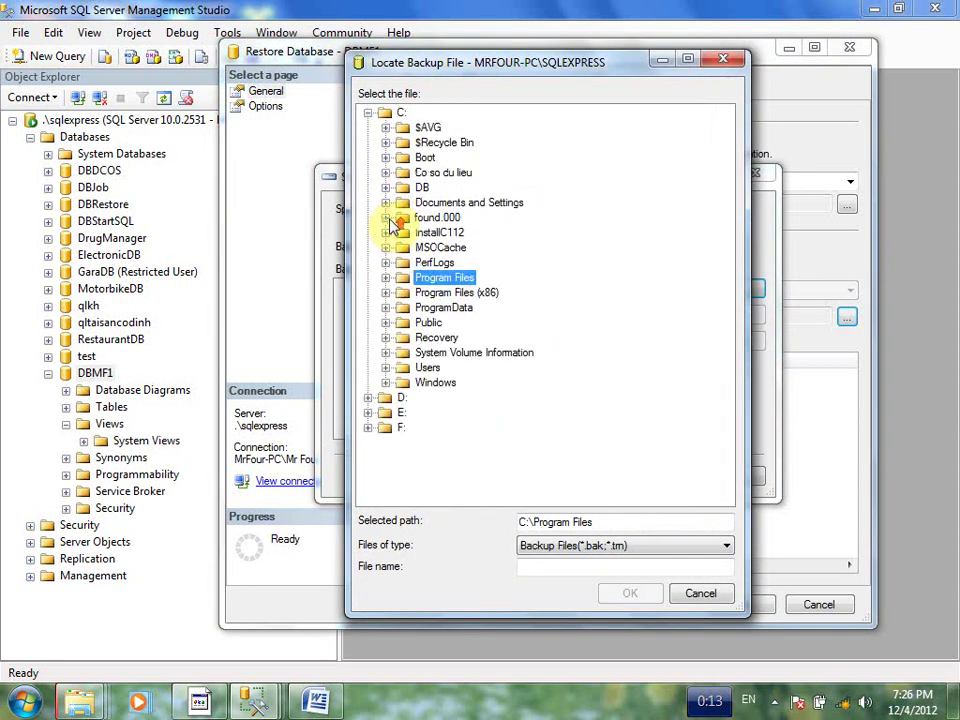
left_click(368, 113)
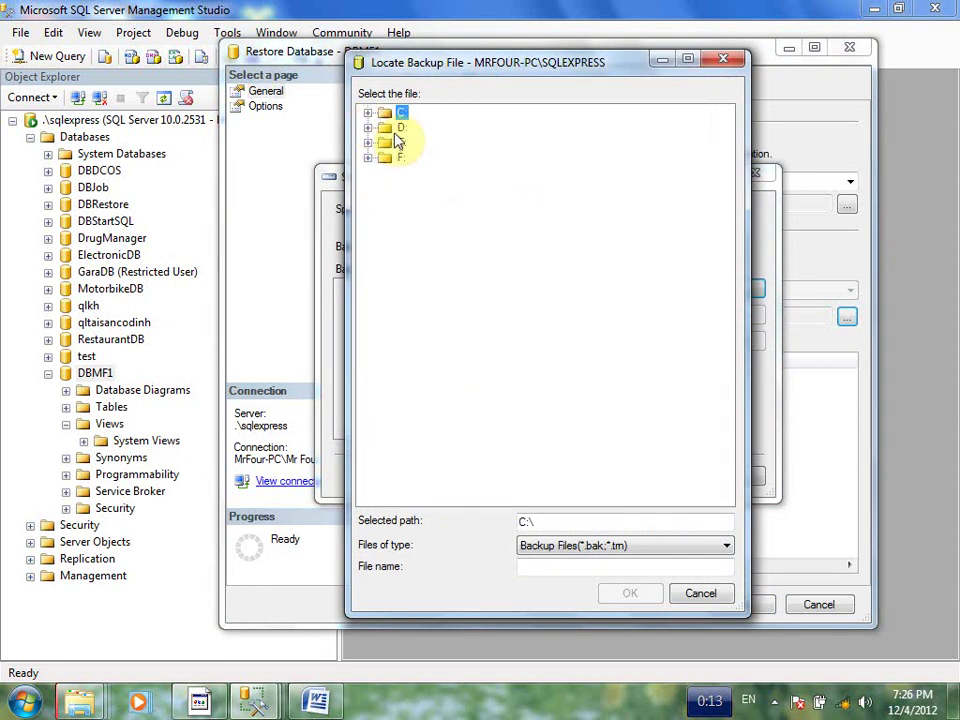
double_click(400, 128)
scroll(440, 365, "down", 15)
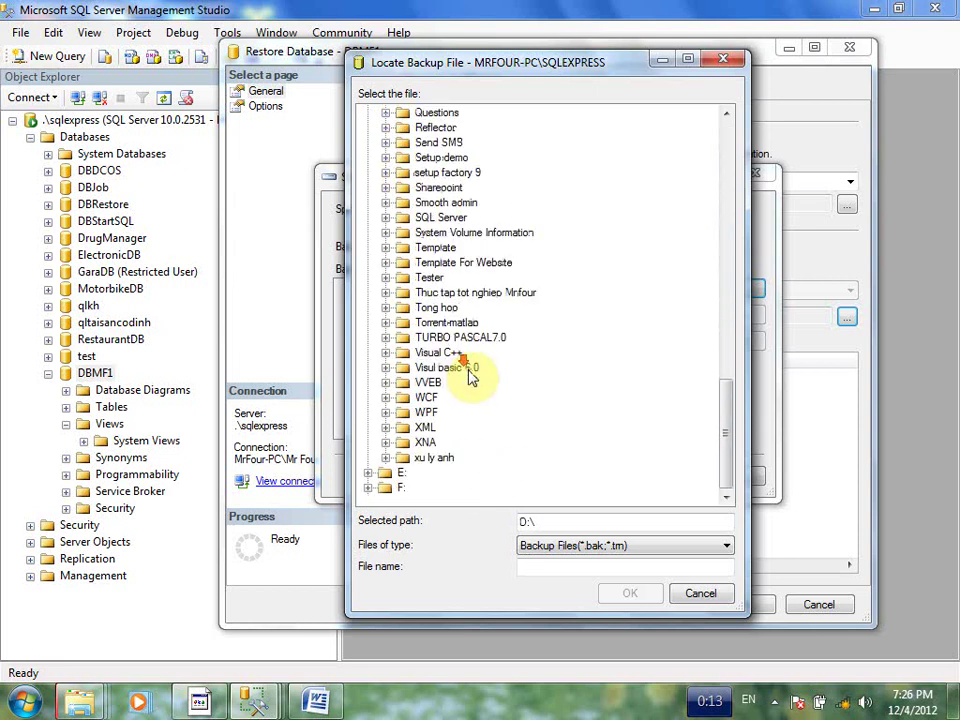
scroll(470, 375, "up", 15)
scroll(420, 240, "down", 2)
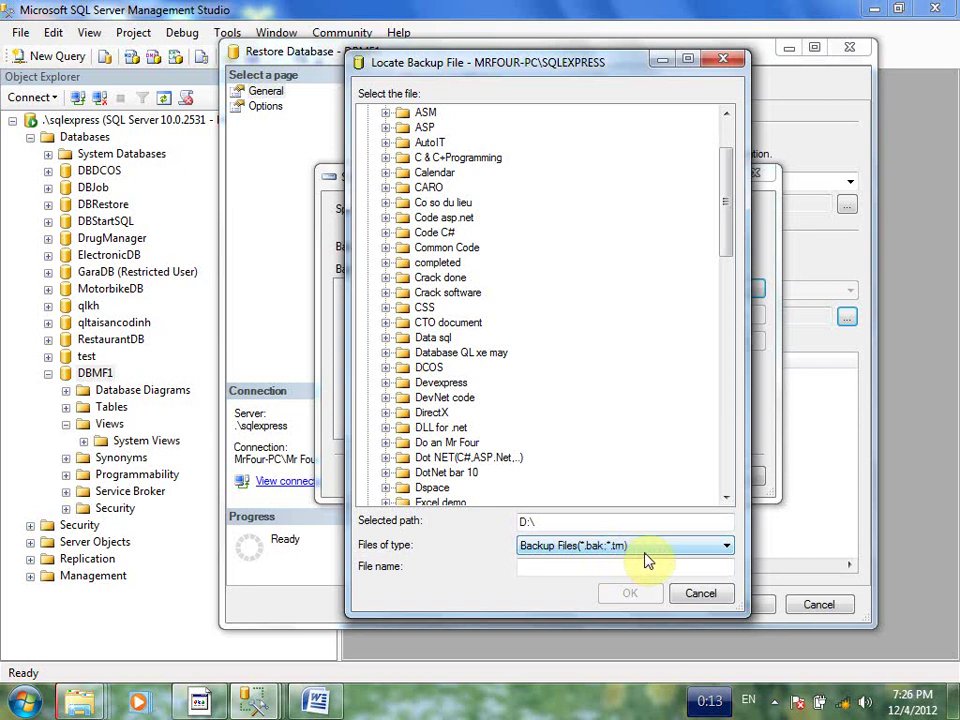
scroll(440, 400, "down", 4)
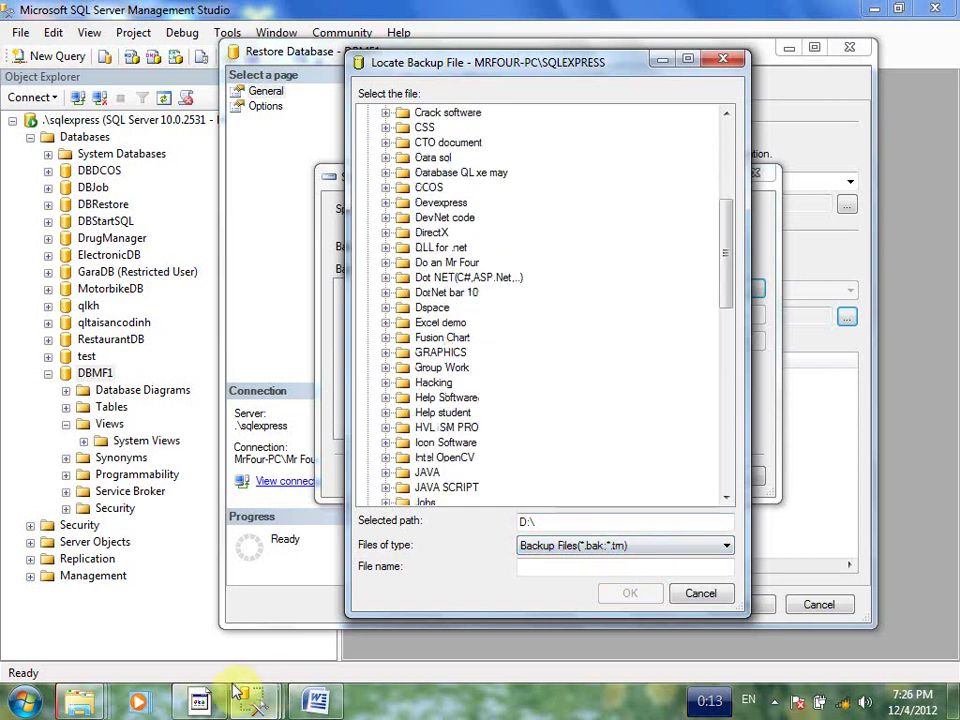
Step: Switch to Windows Explorer and examine the general properties of the Sao luu file on Programming (D:)
mouse_move(80, 703)
left_click(868, 596)
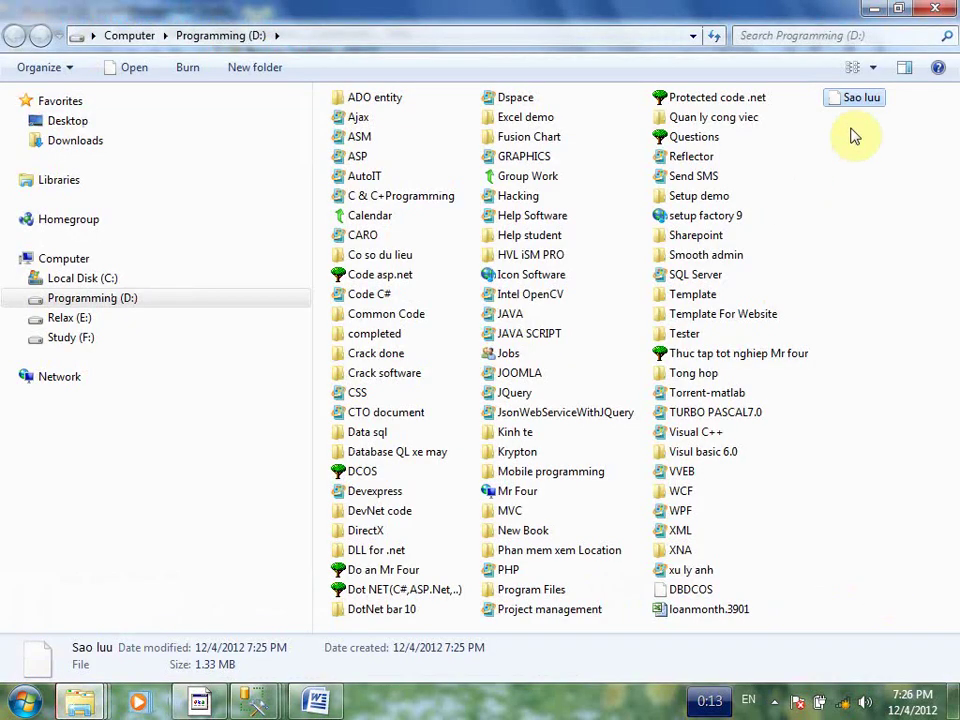
left_click(850, 100)
right_click(848, 97)
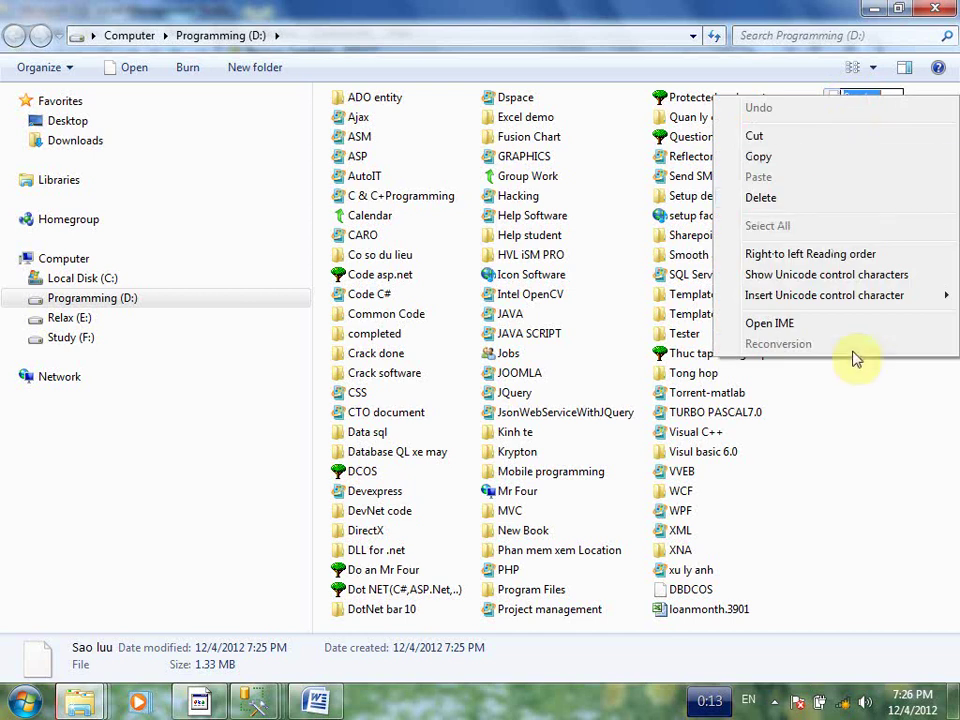
left_click(865, 378)
right_click(845, 100)
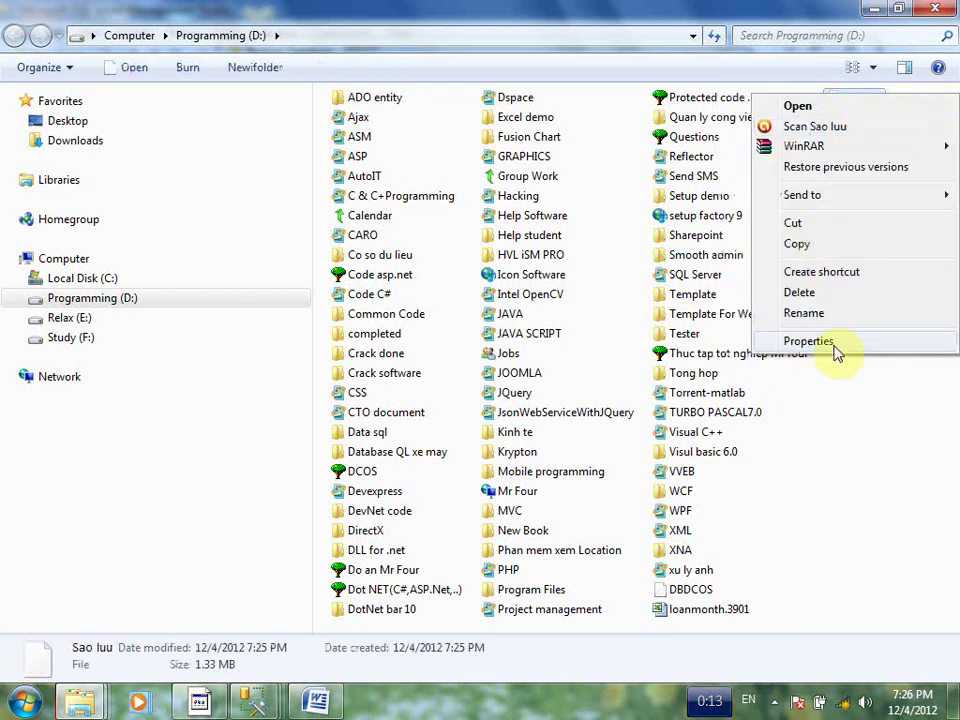
left_click(832, 341)
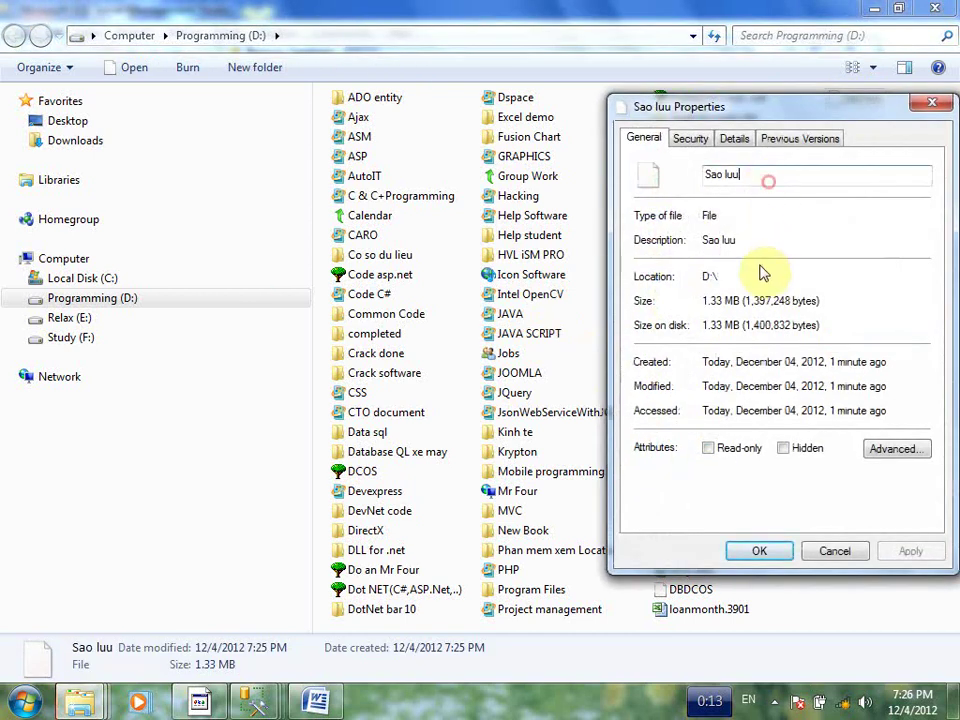
left_click(834, 551)
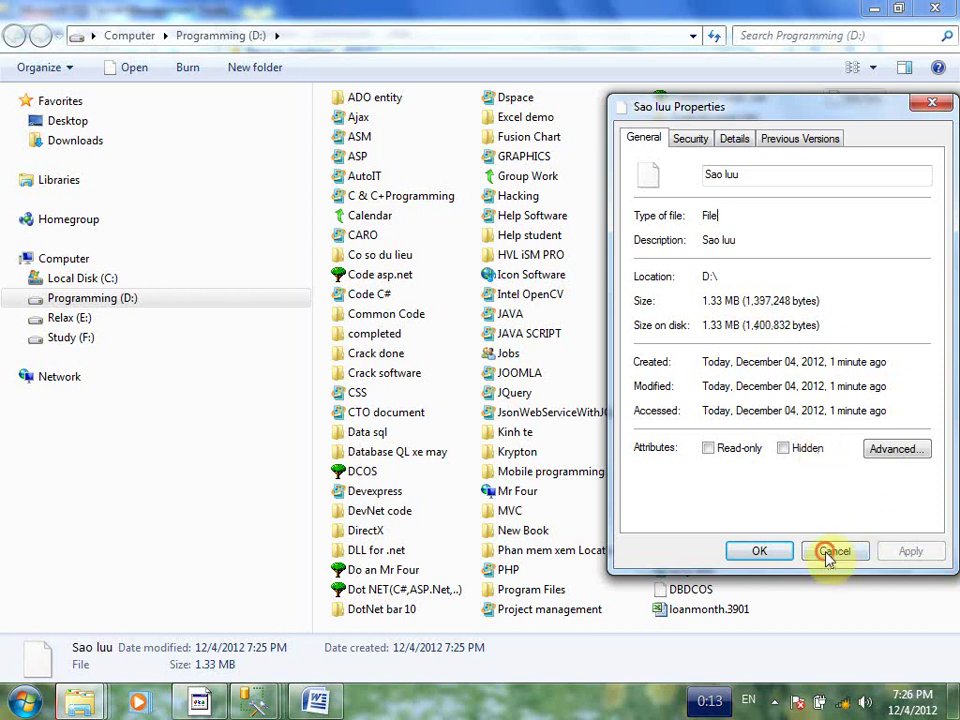
Step: Return to SQL Server Management Studio, list all file types, and specify D:\Sao luu as the backup to restore from
mouse_move(255, 703)
left_click(718, 653)
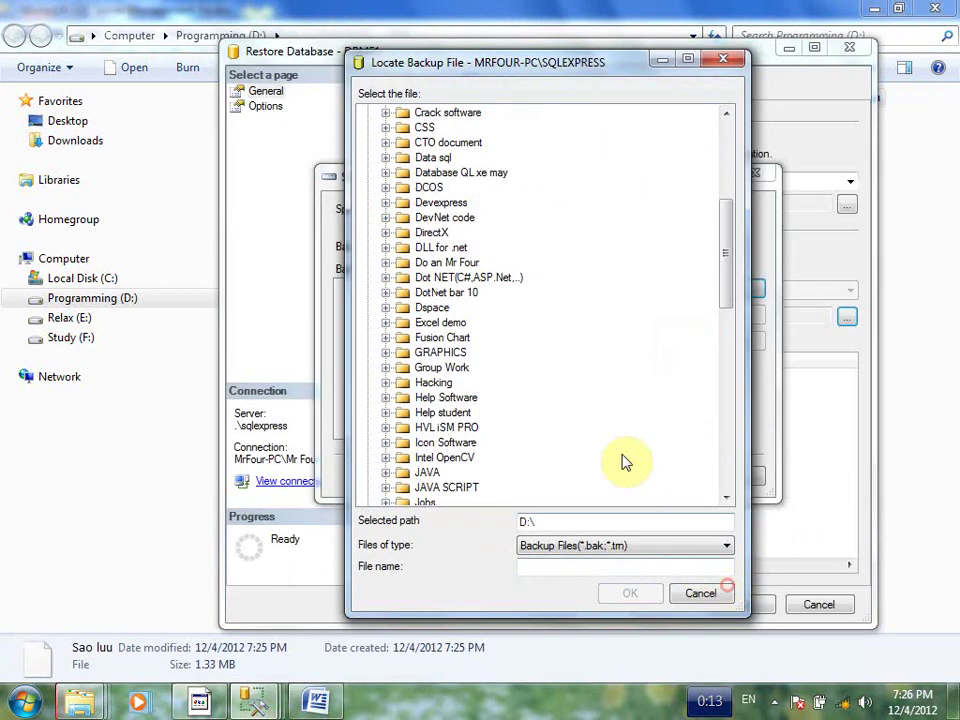
left_click(699, 552)
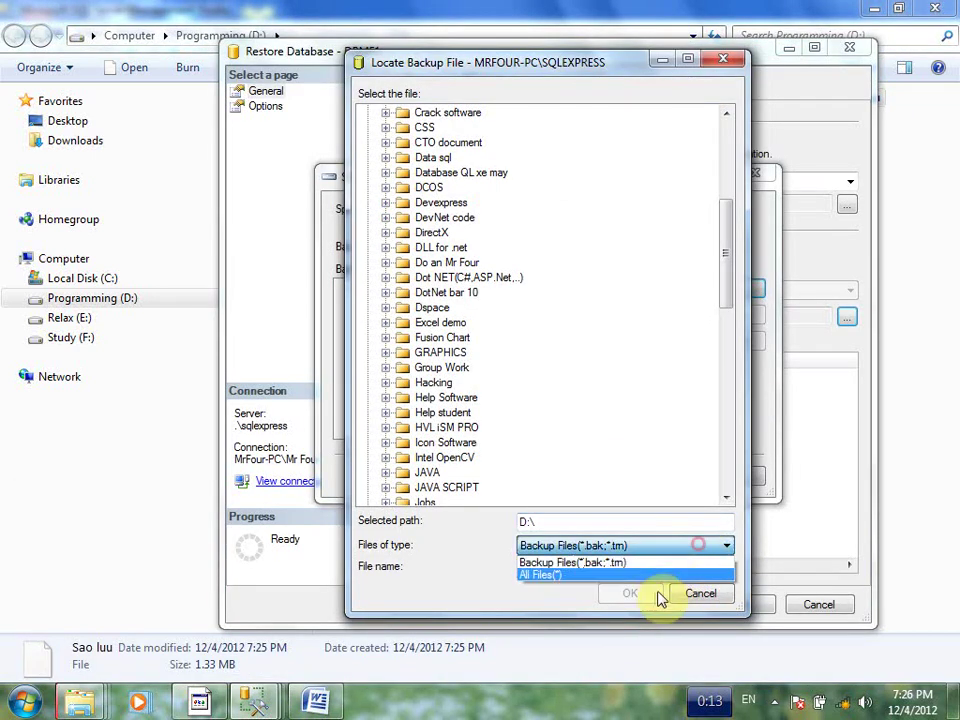
left_click(545, 577)
scroll(420, 185, "down", 12)
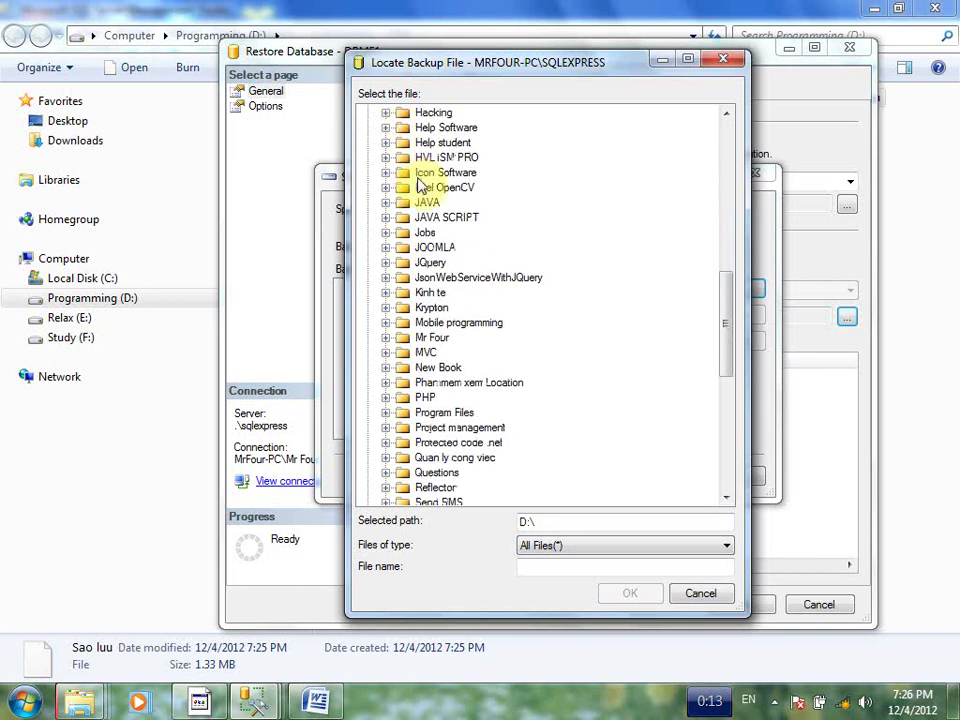
scroll(420, 185, "down", 10)
left_click(436, 428)
left_click(432, 458)
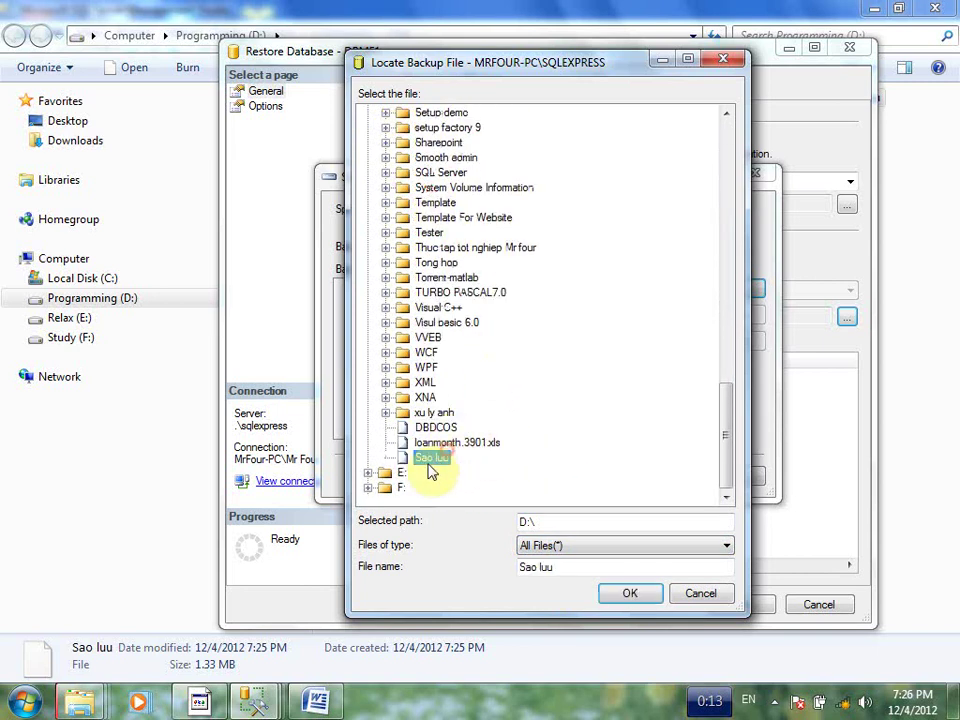
left_click(628, 592)
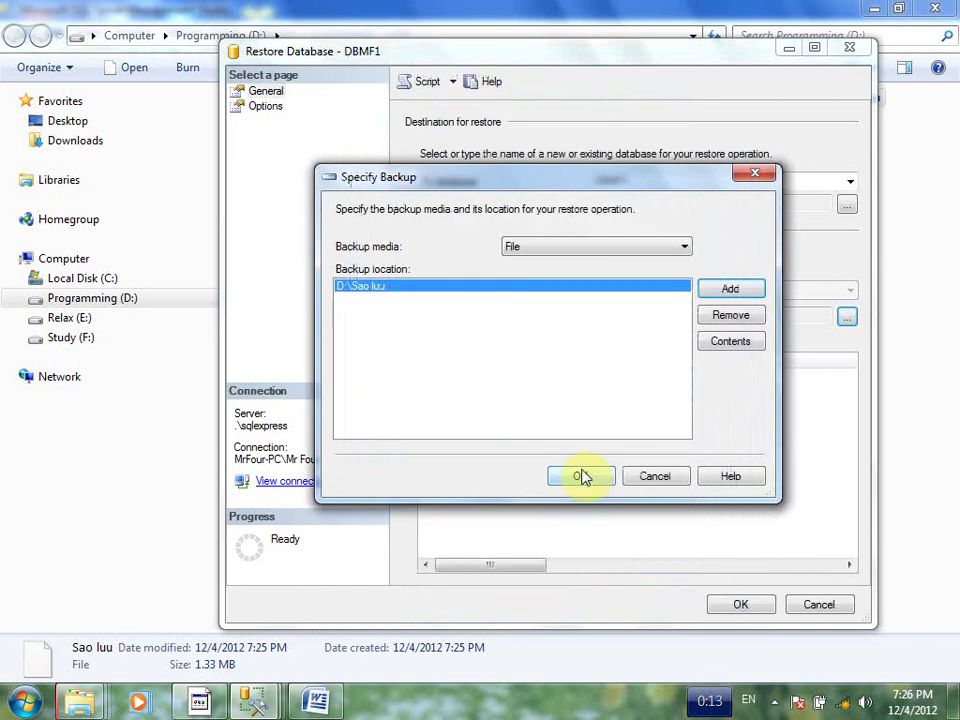
left_click(590, 477)
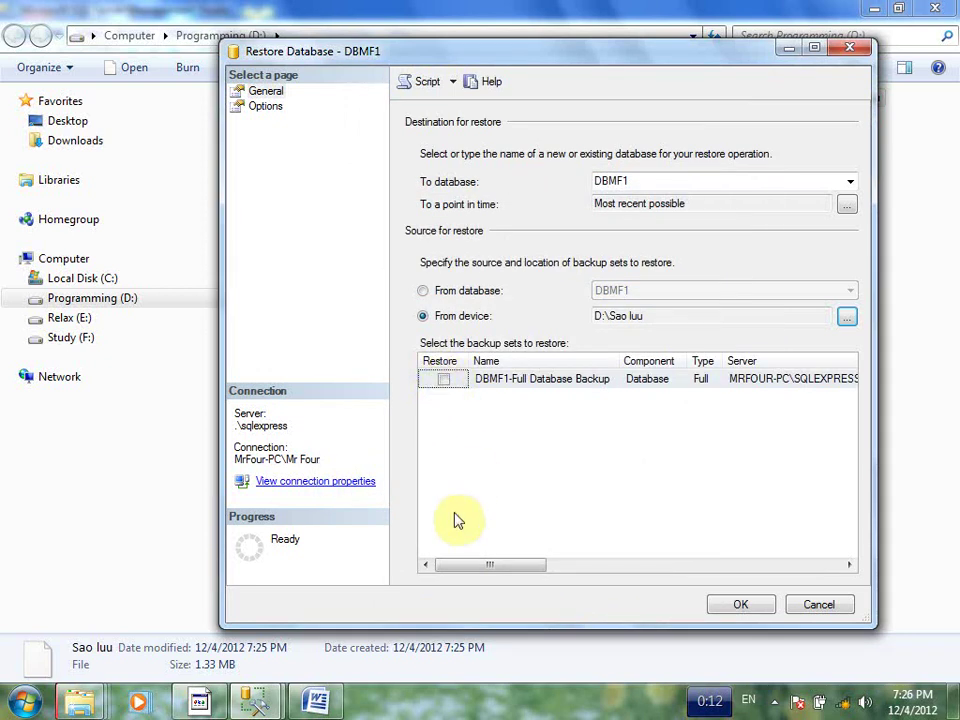
Step: Restore DBMF1 from the DBMF1-Full Database Backup set, overwriting the existing database (WITH REPLACE)
left_click_drag(446, 564, 370, 572)
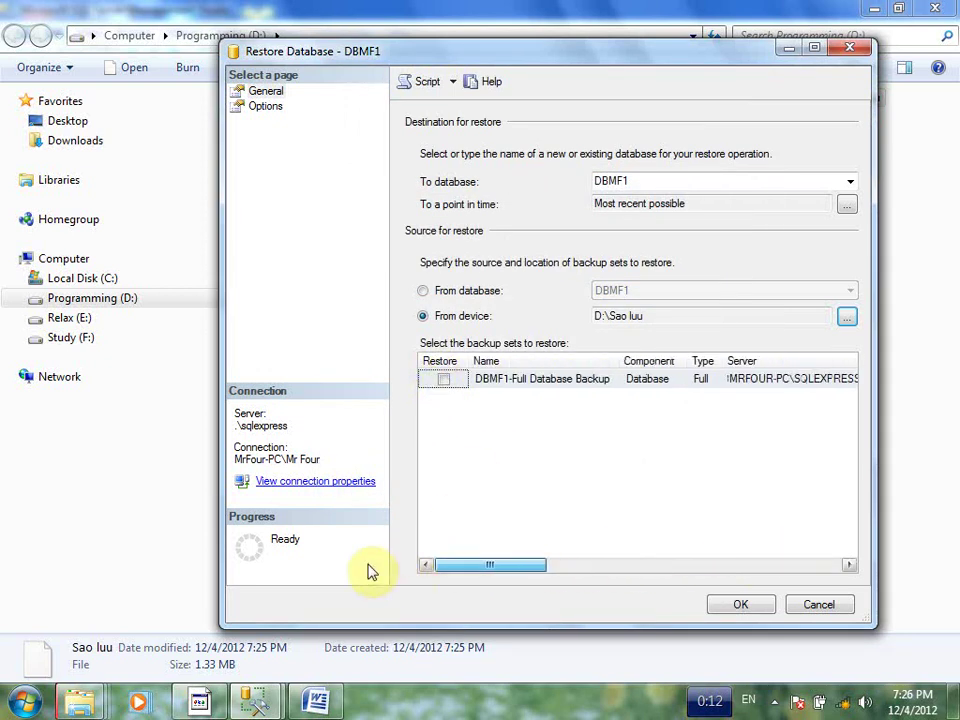
left_click(443, 380)
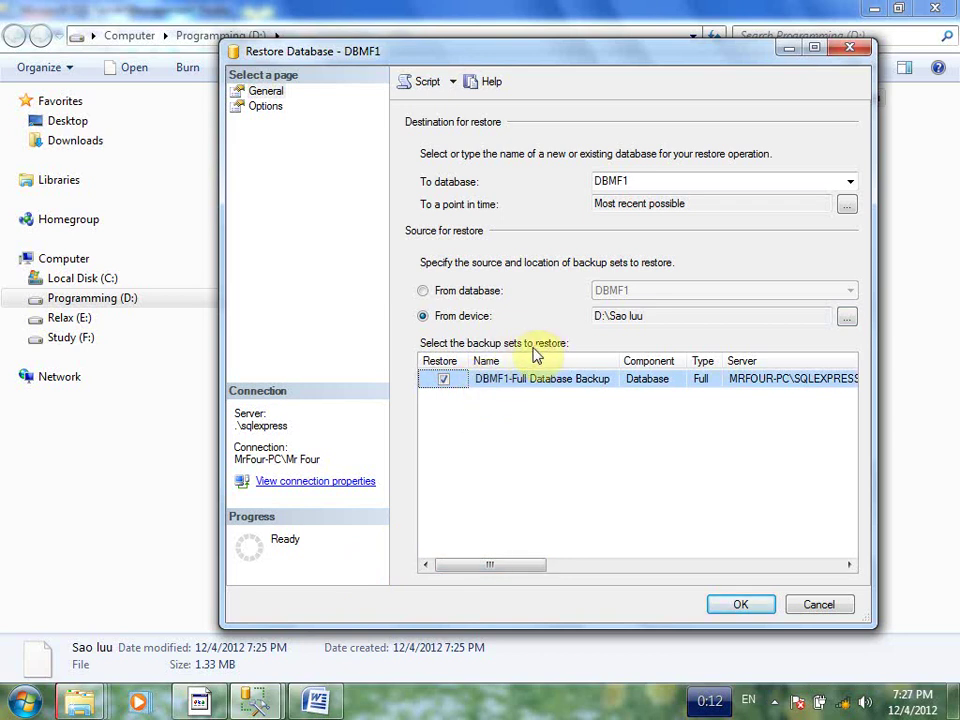
left_click(268, 108)
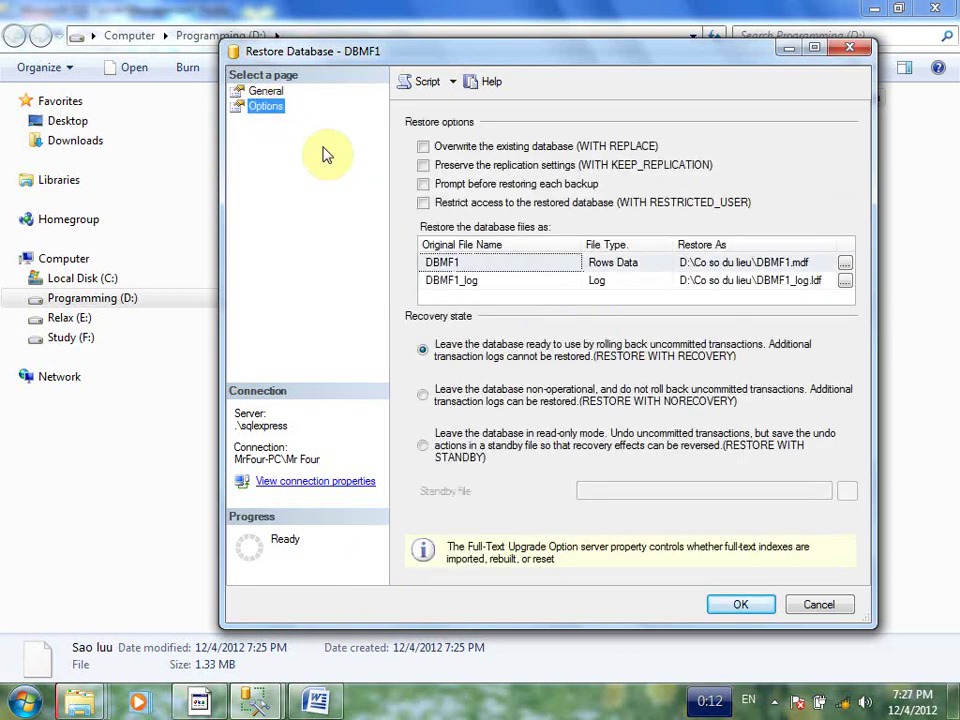
left_click(424, 146)
left_click_drag(580, 50, 547, 45)
left_click(708, 600)
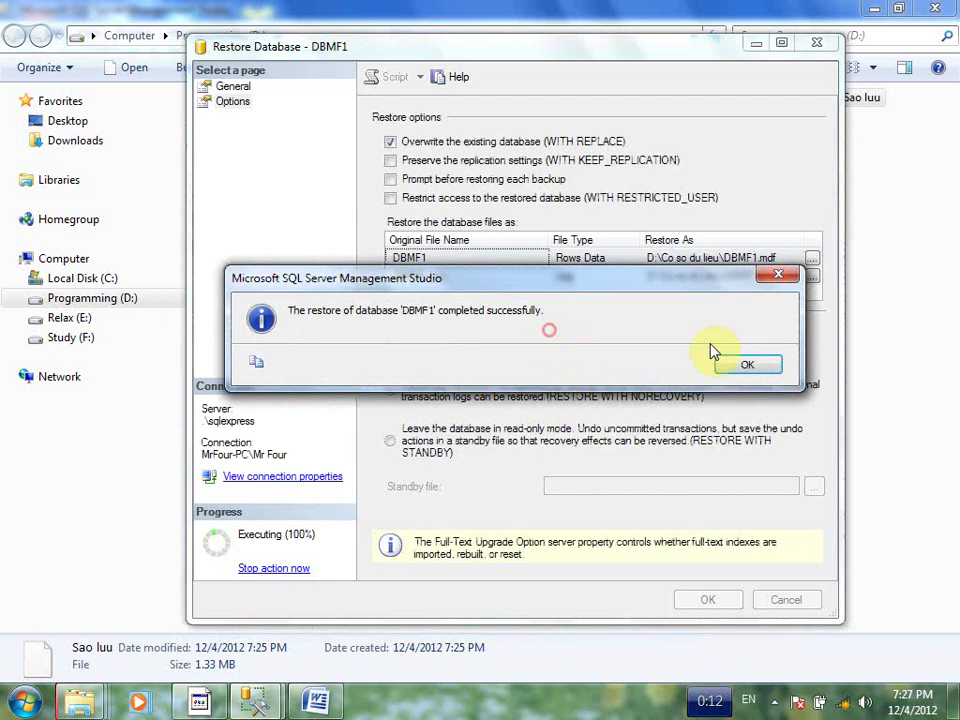
left_click(746, 362)
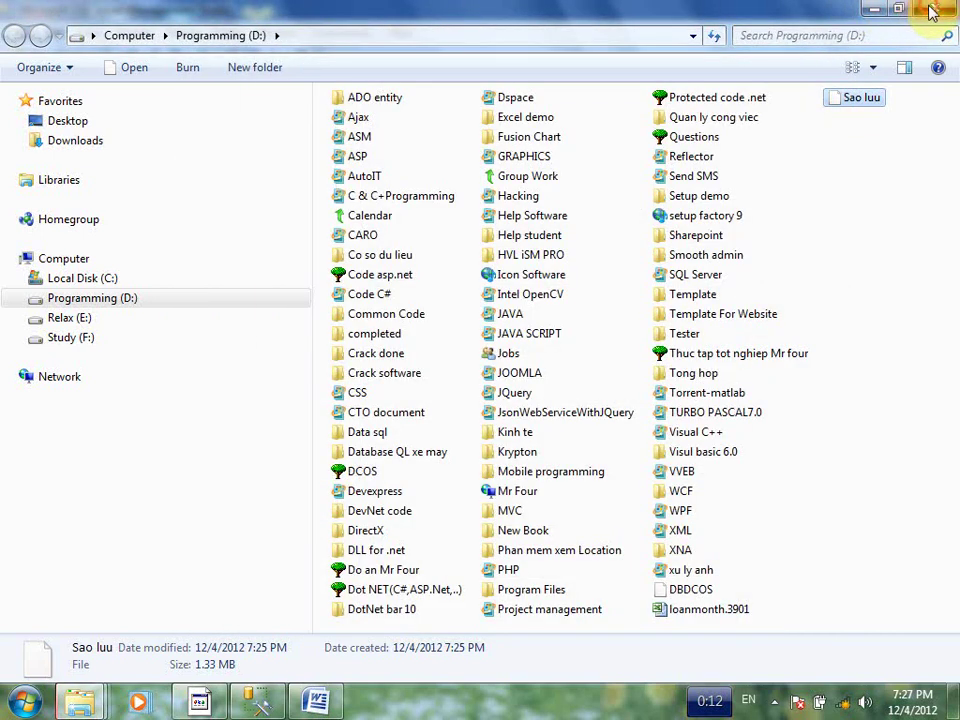
Step: Close the Programming (D:) window in Windows Explorer and select the DBMF1 database in SQL Server Management Studio
left_click(930, 12)
left_click(91, 392)
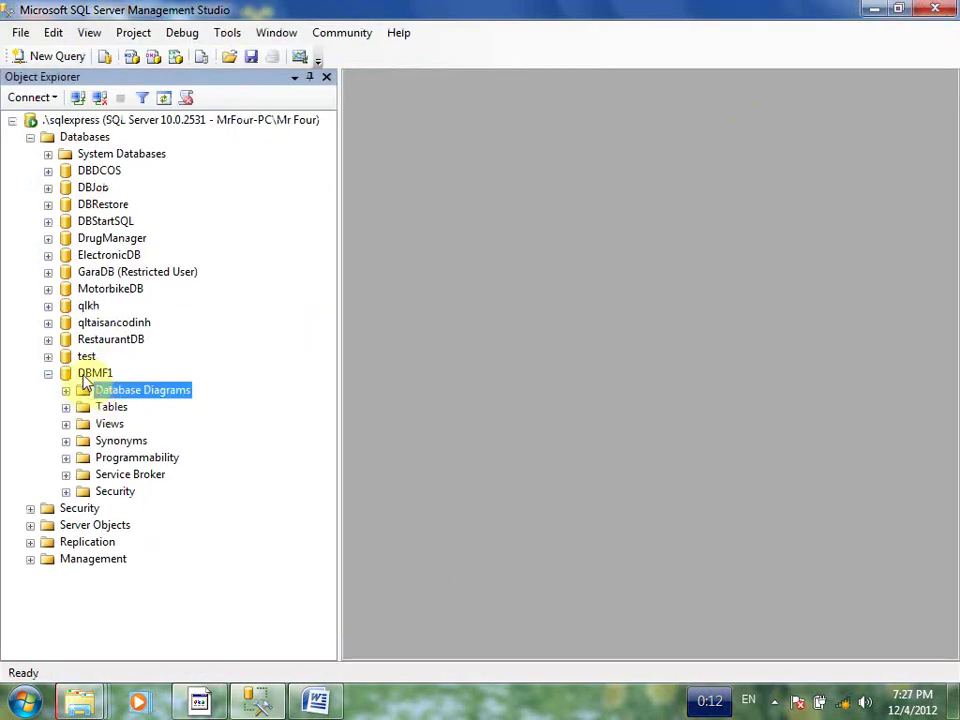
left_click(85, 374)
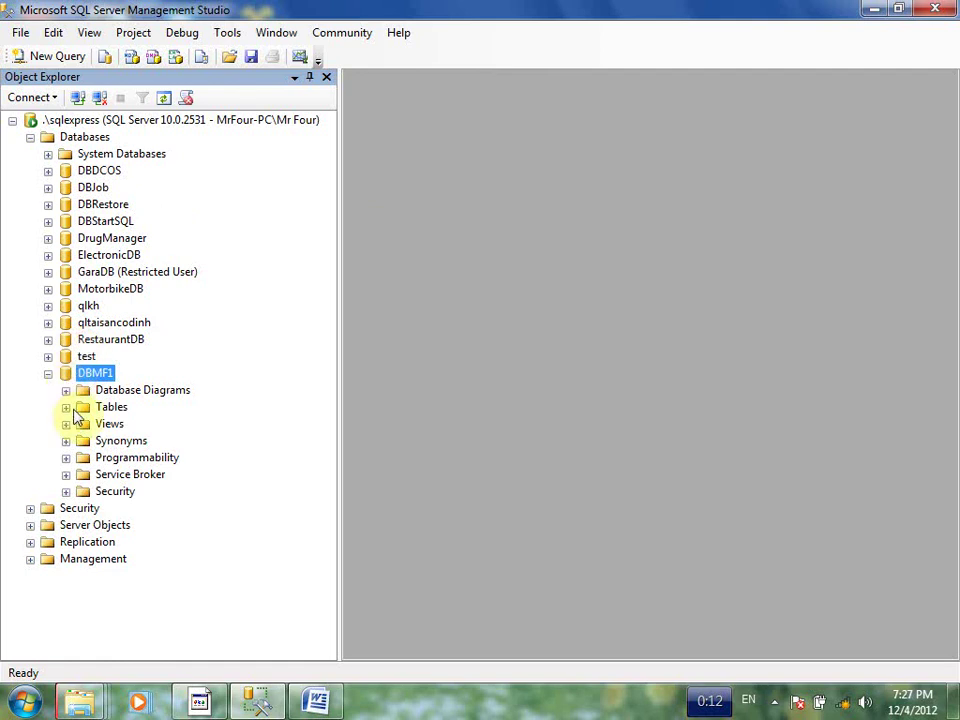
Step: Try to generate SQL scripts for the DBMF1 database with the Script Wizard
right_click(94, 373)
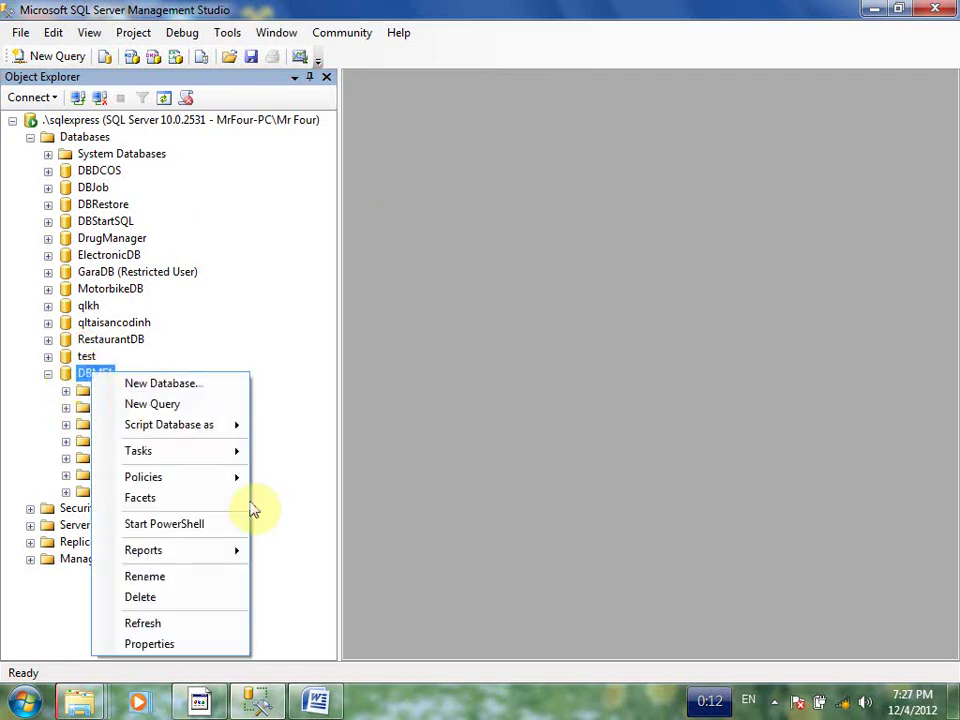
mouse_move(200, 452)
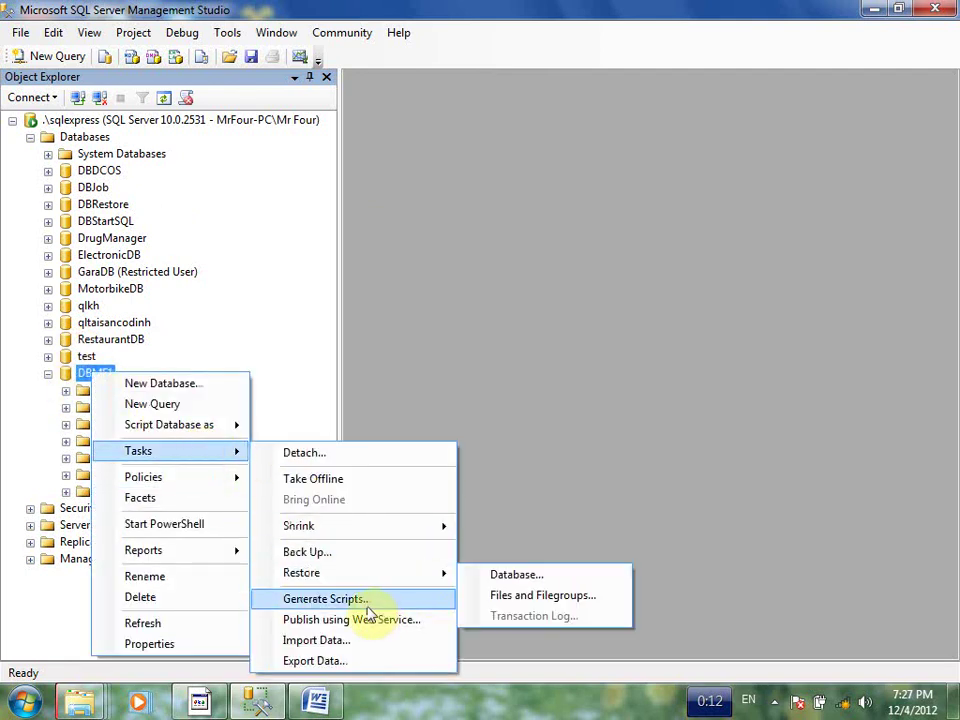
left_click(330, 600)
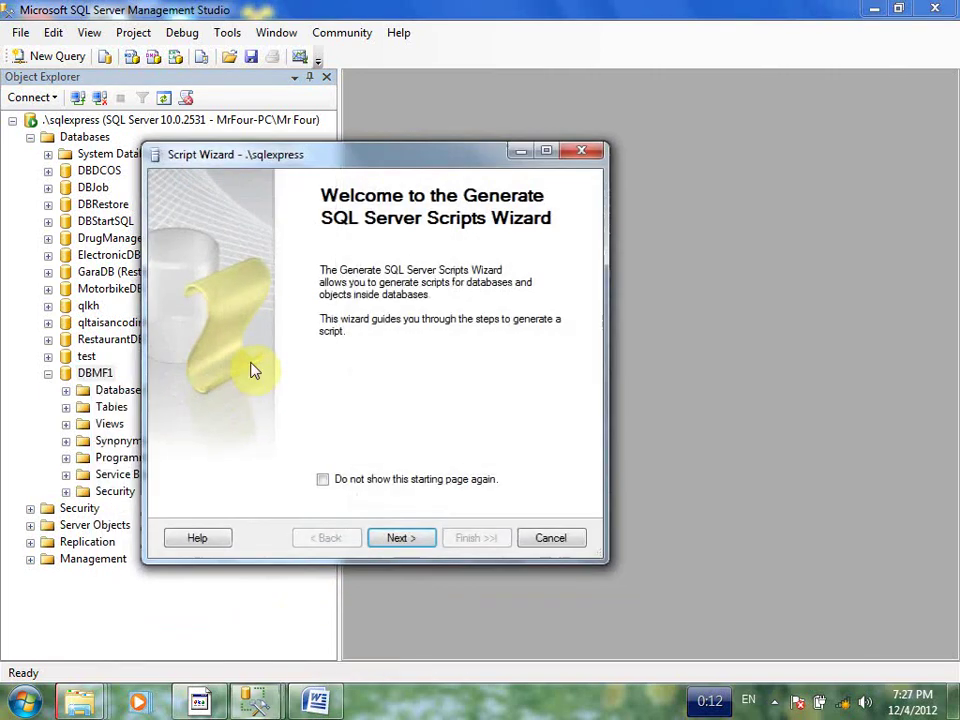
left_click(400, 538)
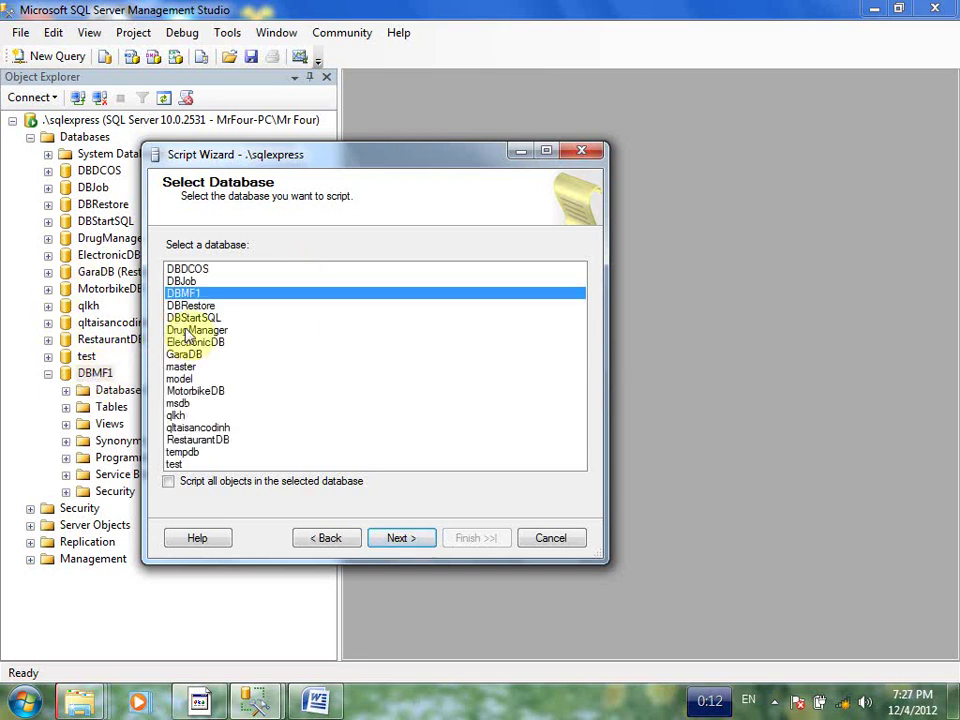
left_click_drag(290, 155, 415, 187)
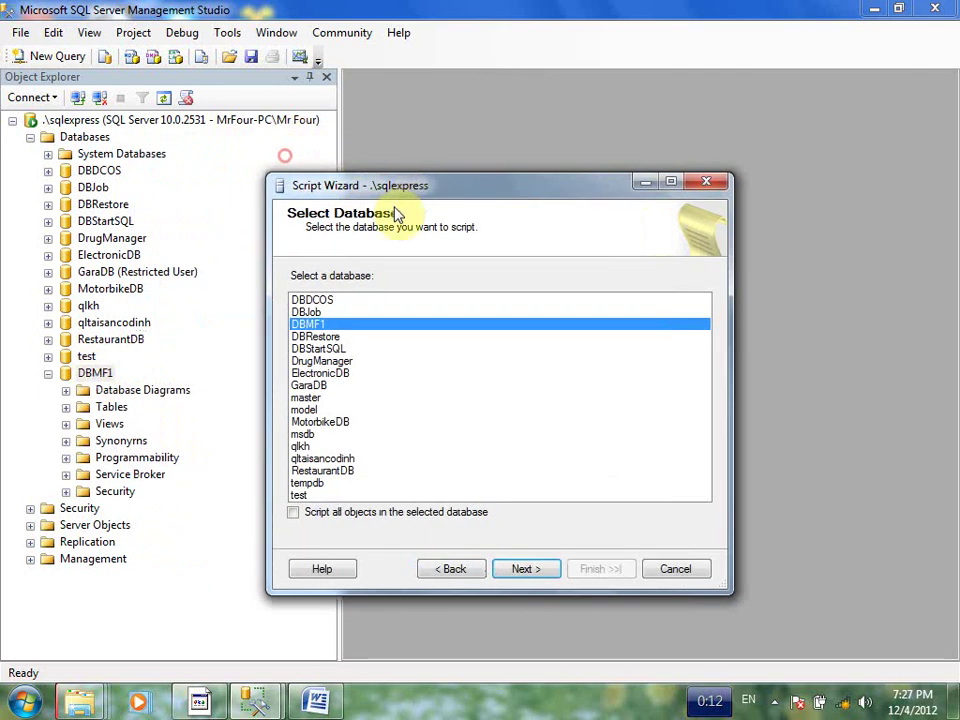
left_click(530, 570)
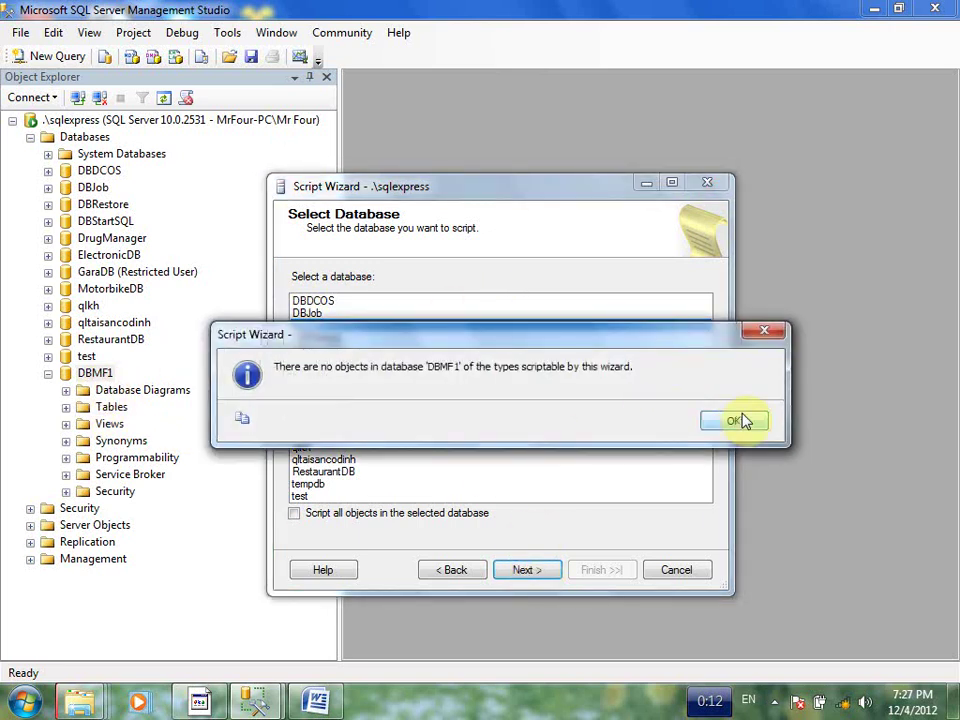
left_click(743, 421)
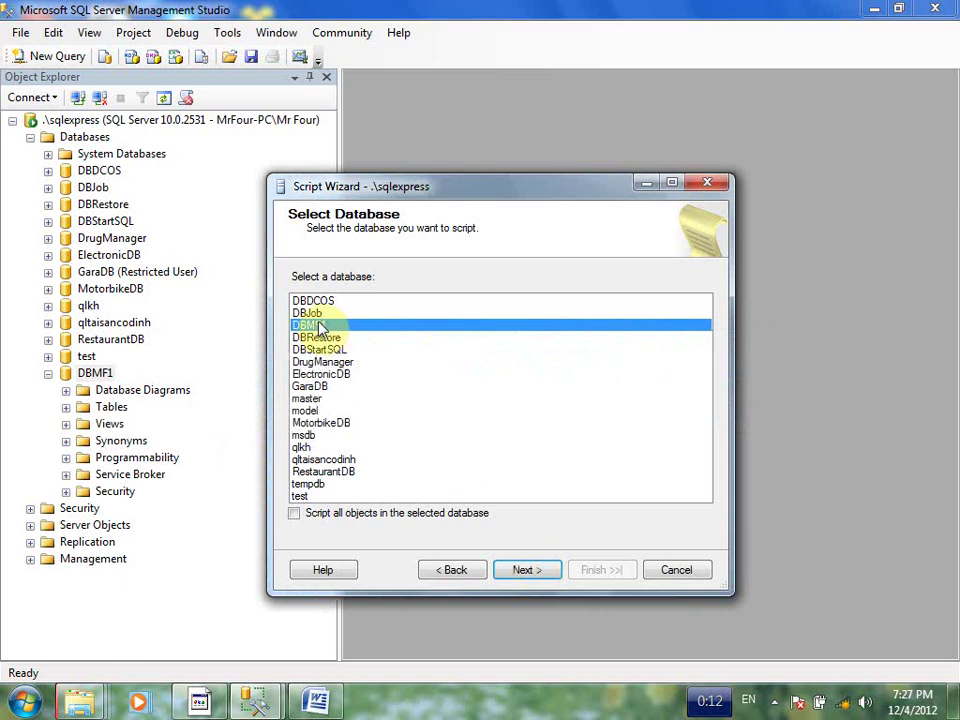
left_click(528, 575)
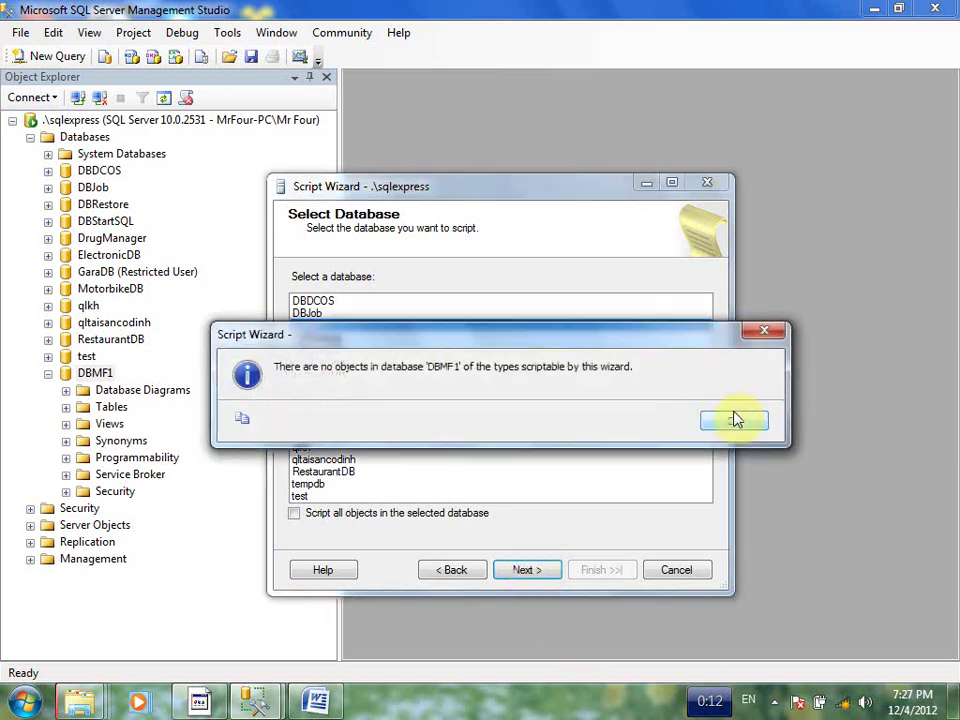
left_click(735, 420)
left_click(688, 570)
Step: Expand the DBMF1 database in the object tree and examine the contents of its Tables folder
left_click(48, 373)
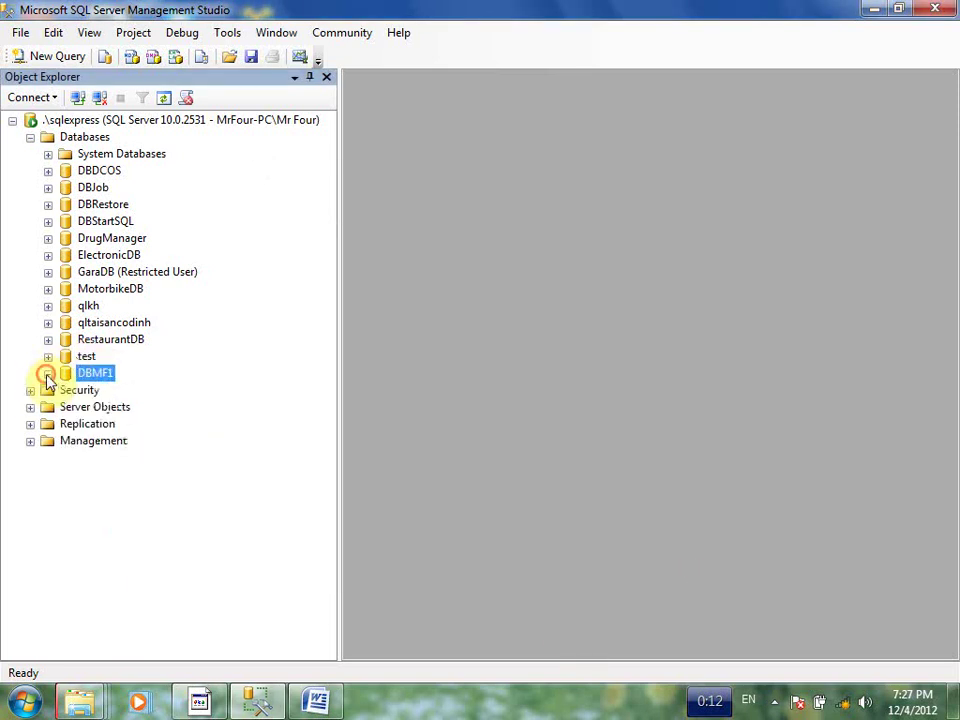
left_click(77, 338)
right_click(86, 328)
left_click(84, 340)
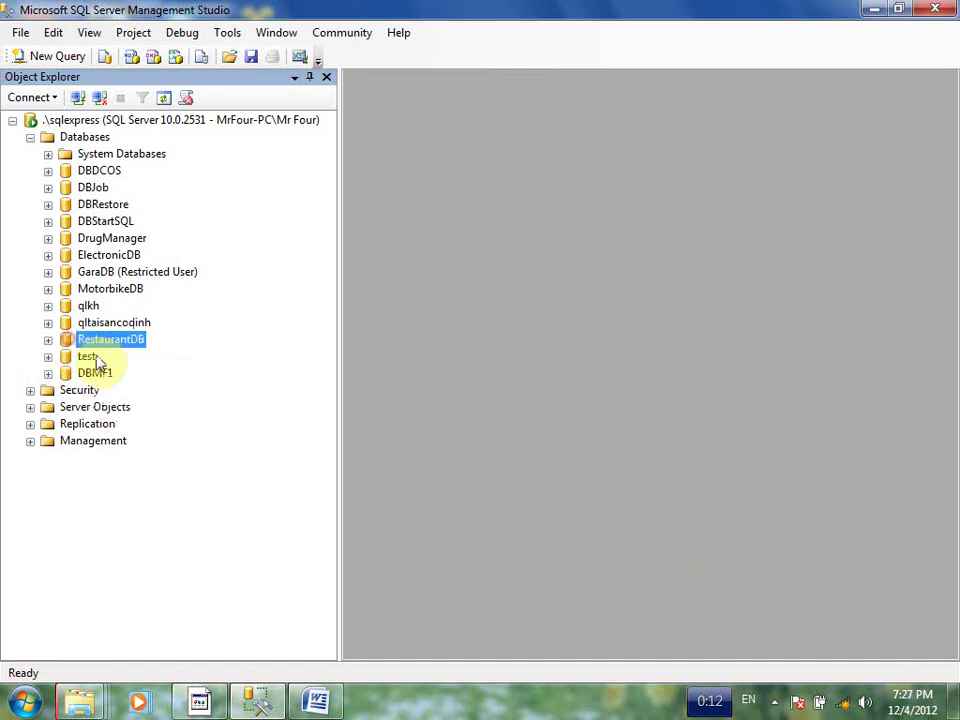
left_click(47, 373)
left_click(66, 408)
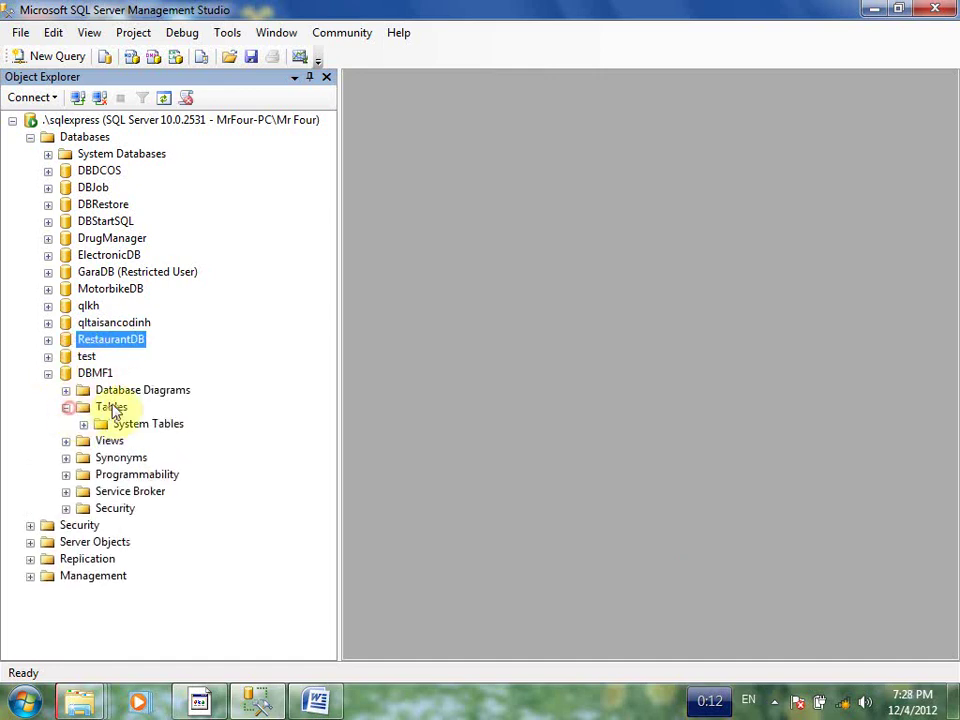
right_click(110, 406)
left_click(122, 322)
Step: Start generating scripts for the MotorbikeDB database and proceed to the script options
left_click(133, 289)
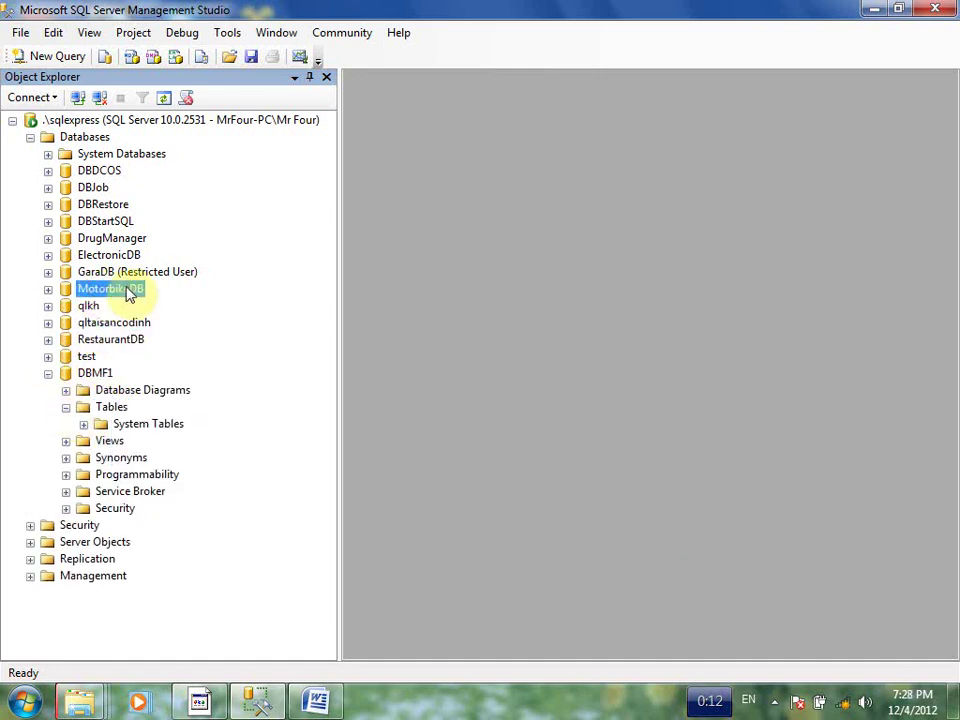
right_click(128, 290)
left_click(246, 367)
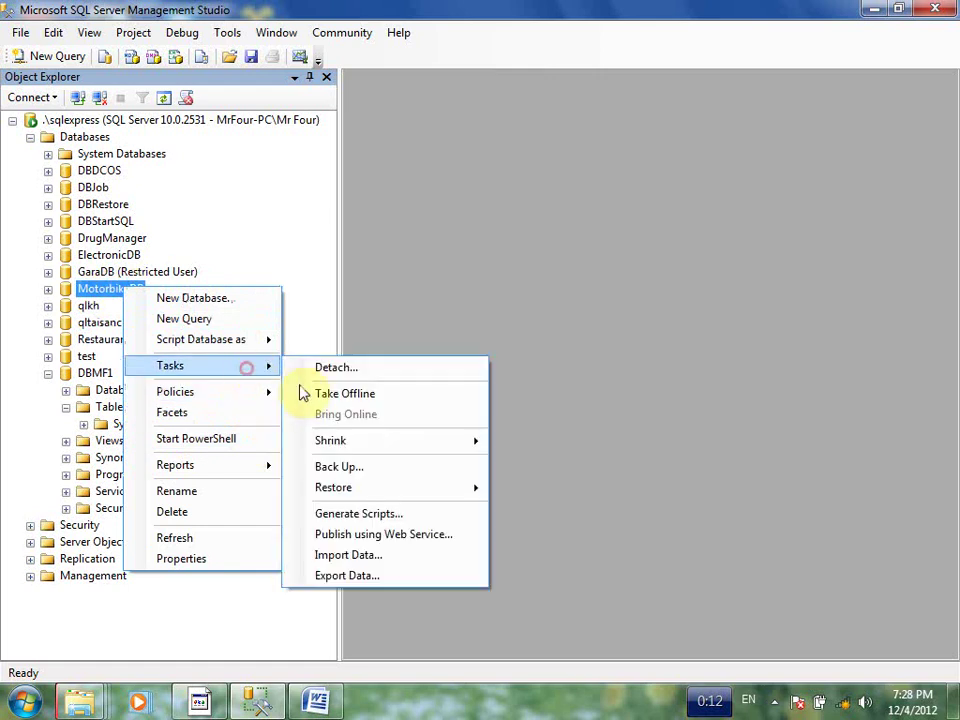
left_click(392, 514)
left_click(306, 443)
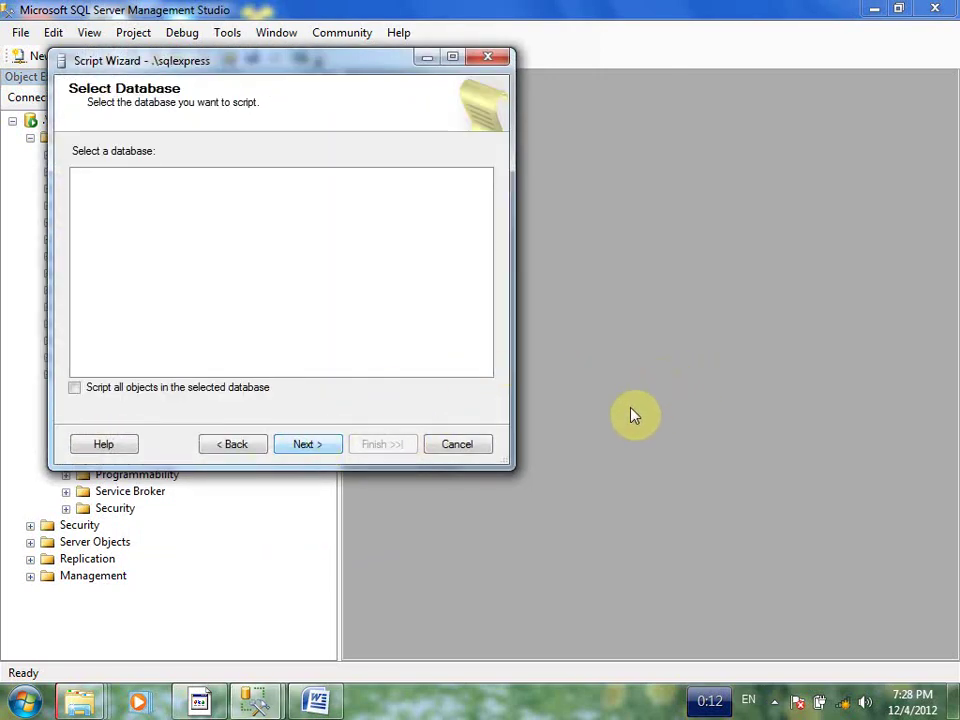
left_click(308, 444)
Step: Set the Script for Server Version option to SQL Server 2005
left_click(135, 291)
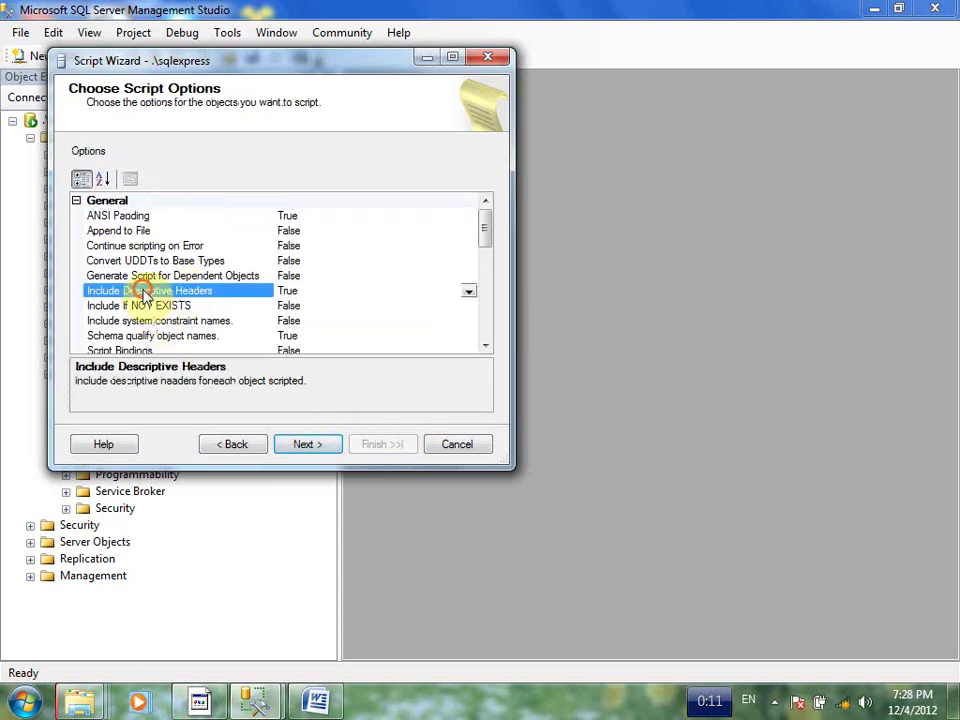
scroll(143, 292, "down", 3)
scroll(143, 292, "down", 2)
scroll(175, 262, "up", 1)
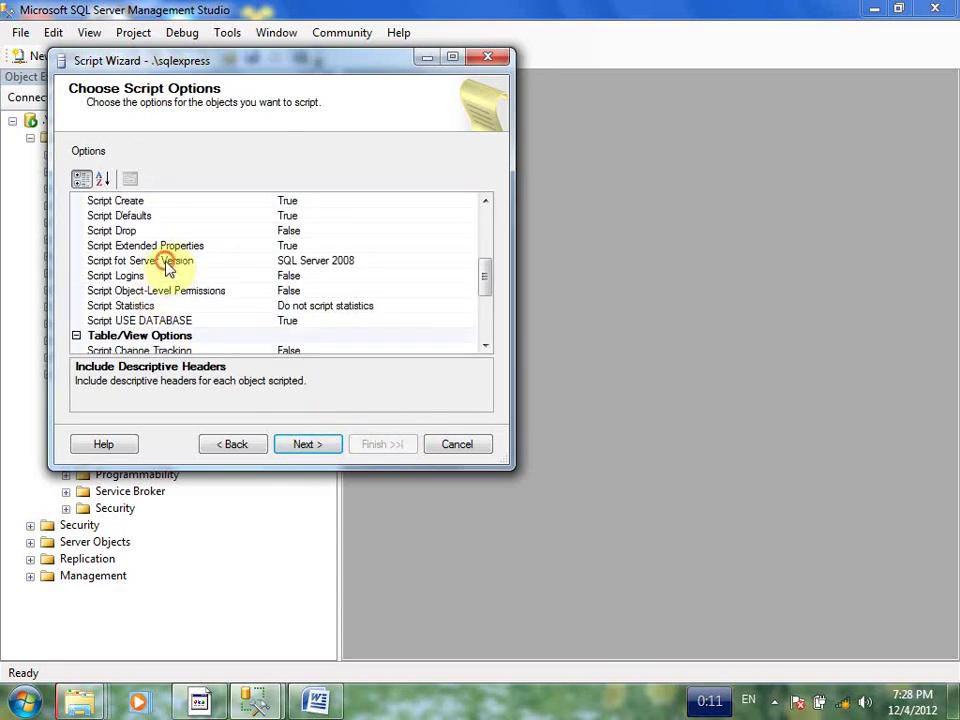
left_click(165, 261)
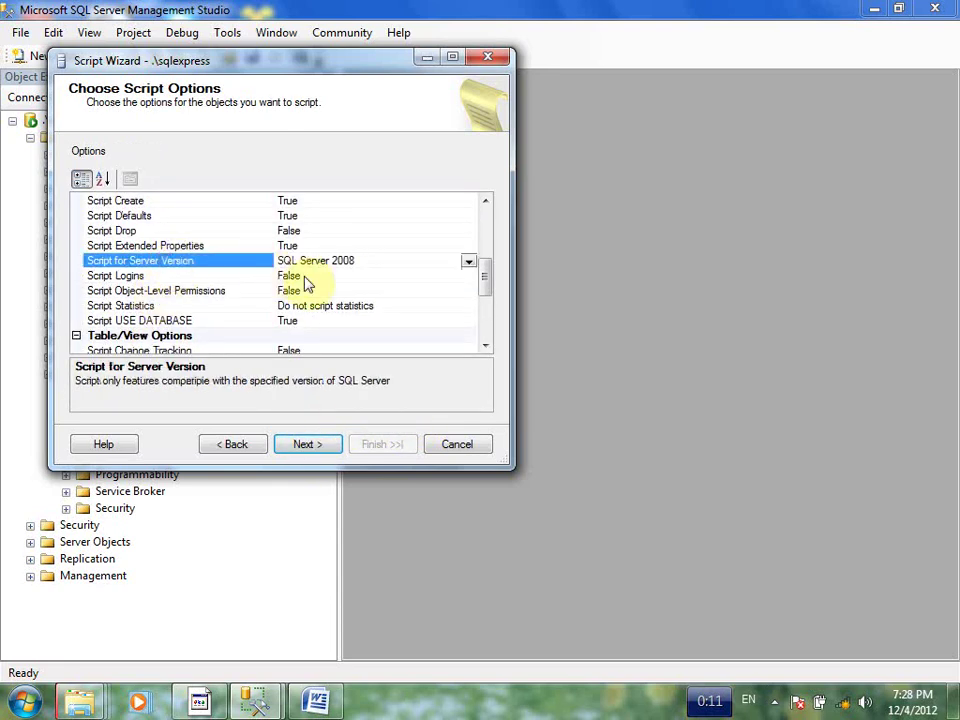
left_click(467, 263)
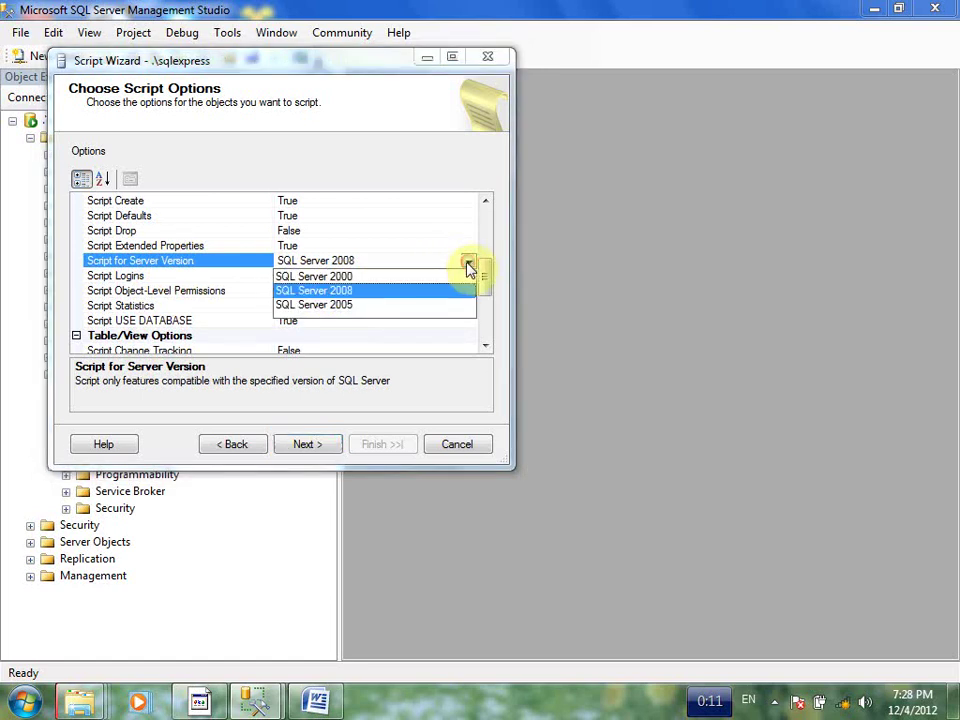
left_click(378, 277)
left_click(467, 263)
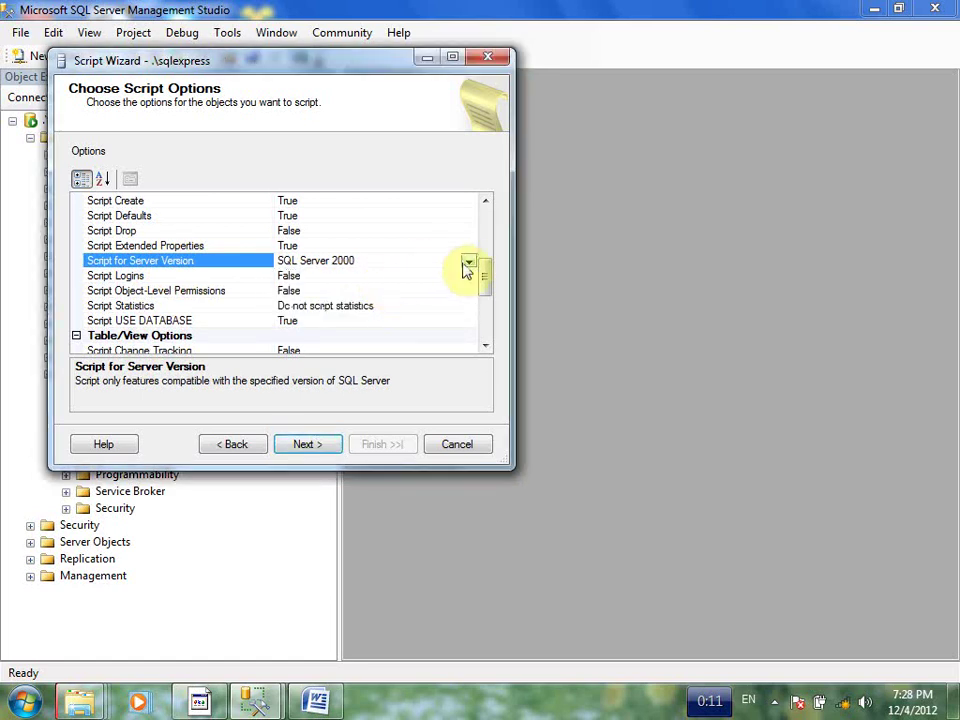
left_click(358, 304)
Step: Set the Script Data option to True under Table/View Options and proceed to the object types
left_click(155, 290)
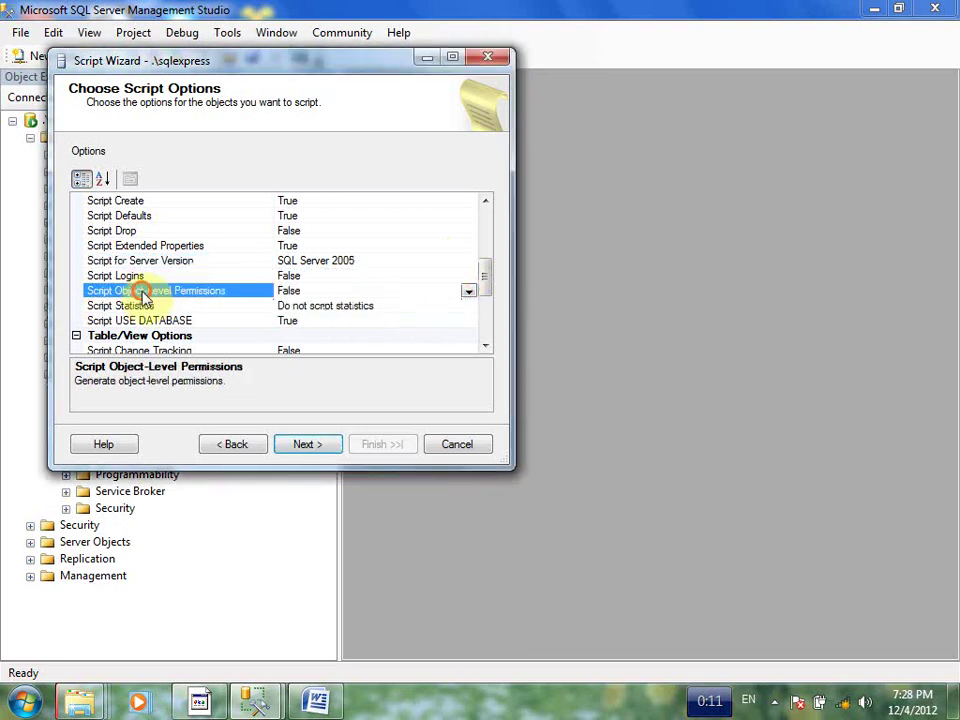
scroll(165, 295, "down", 2)
left_click(155, 291)
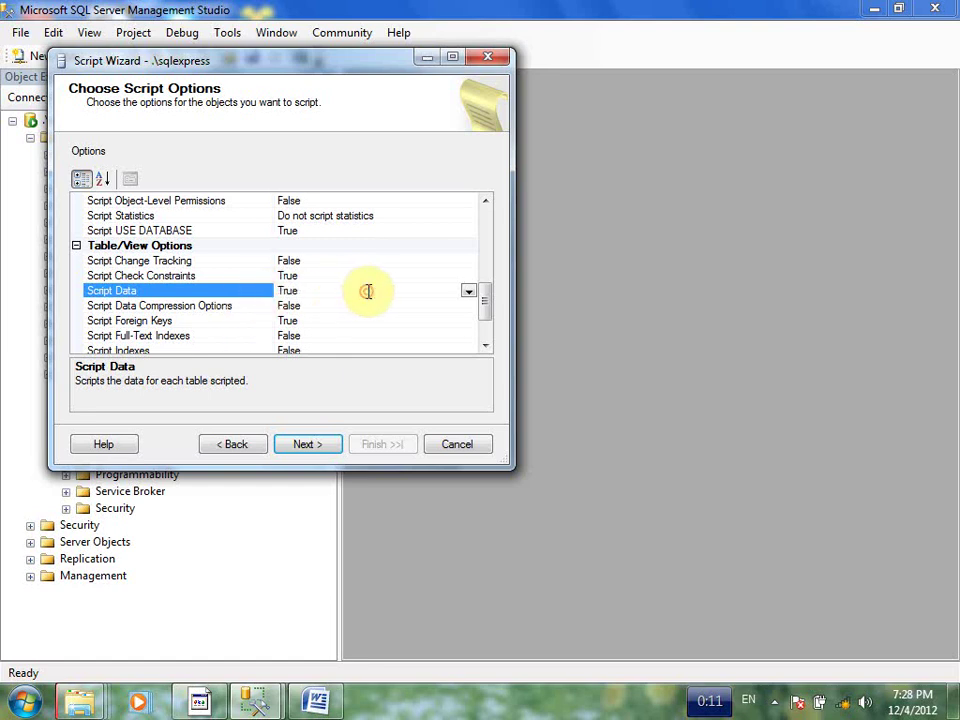
left_click(368, 291)
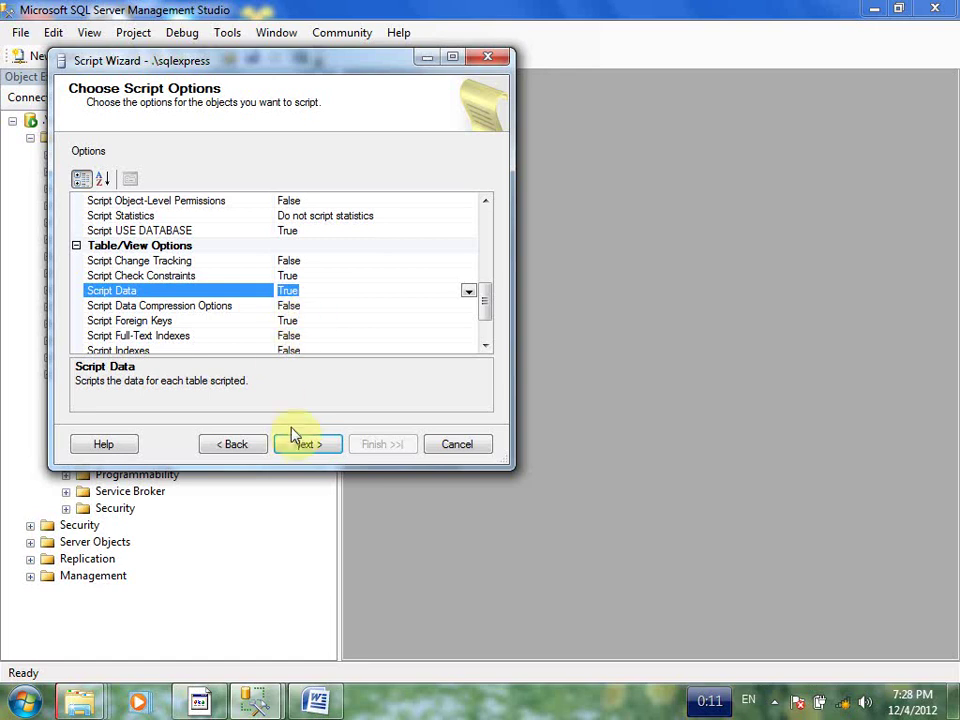
left_click(312, 443)
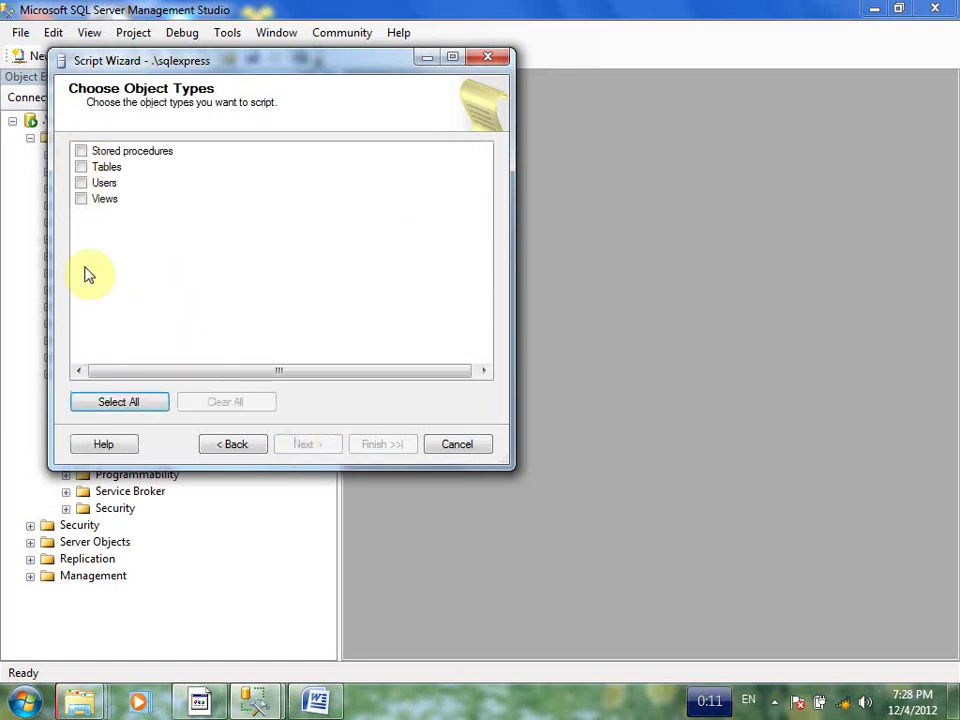
Step: Choose Stored procedures, Tables and Views as the object types to script, leaving Users out
left_click(100, 150)
left_click(101, 168)
left_click(108, 185)
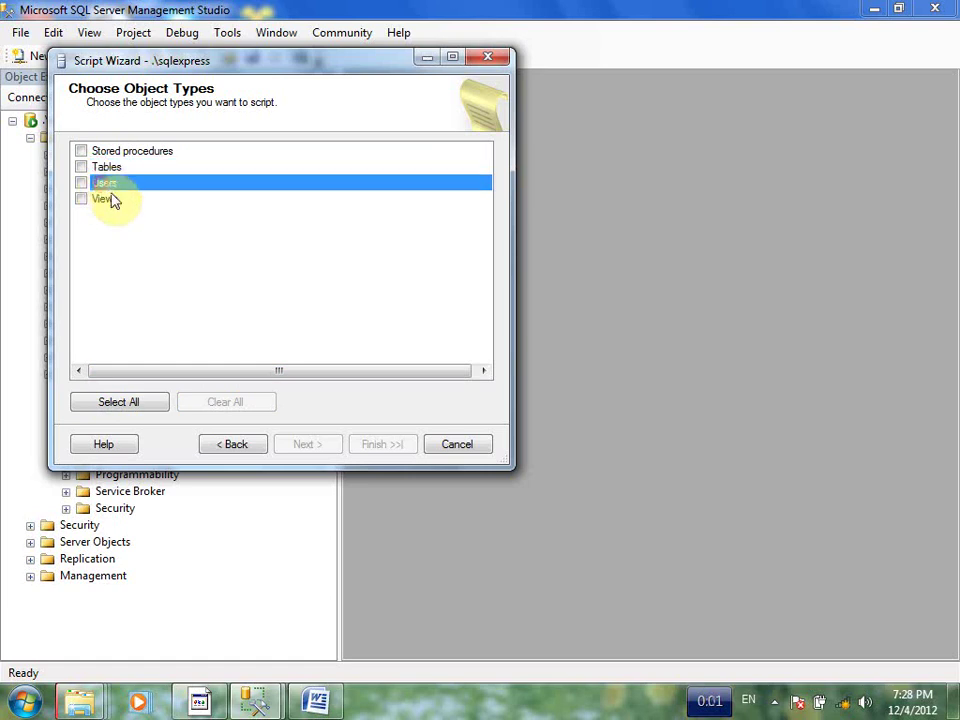
left_click(114, 198)
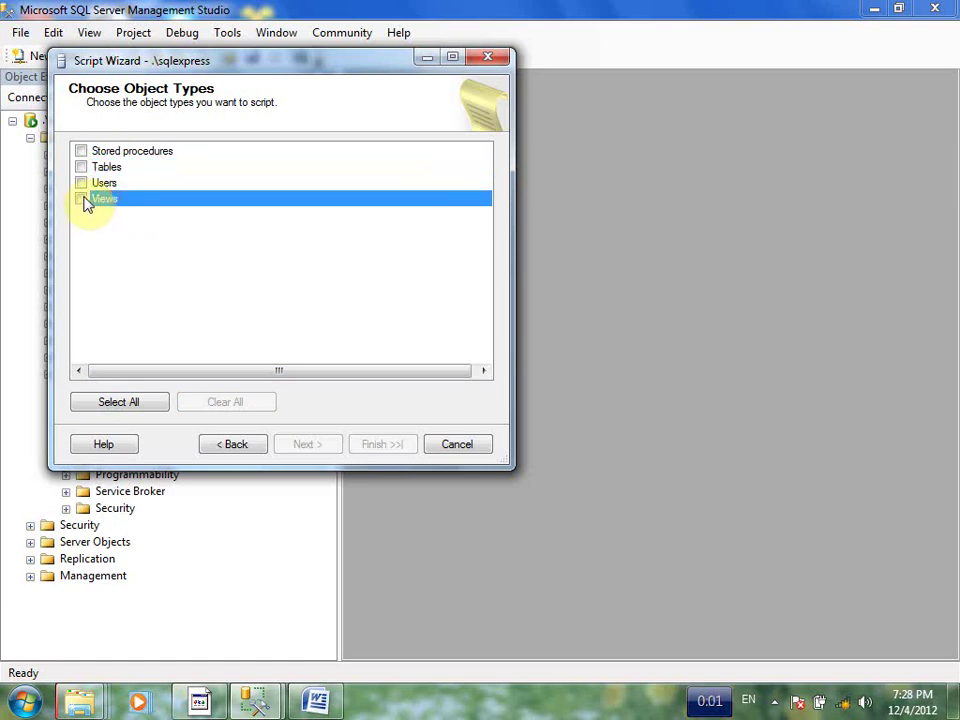
left_click(81, 198)
left_click(96, 166)
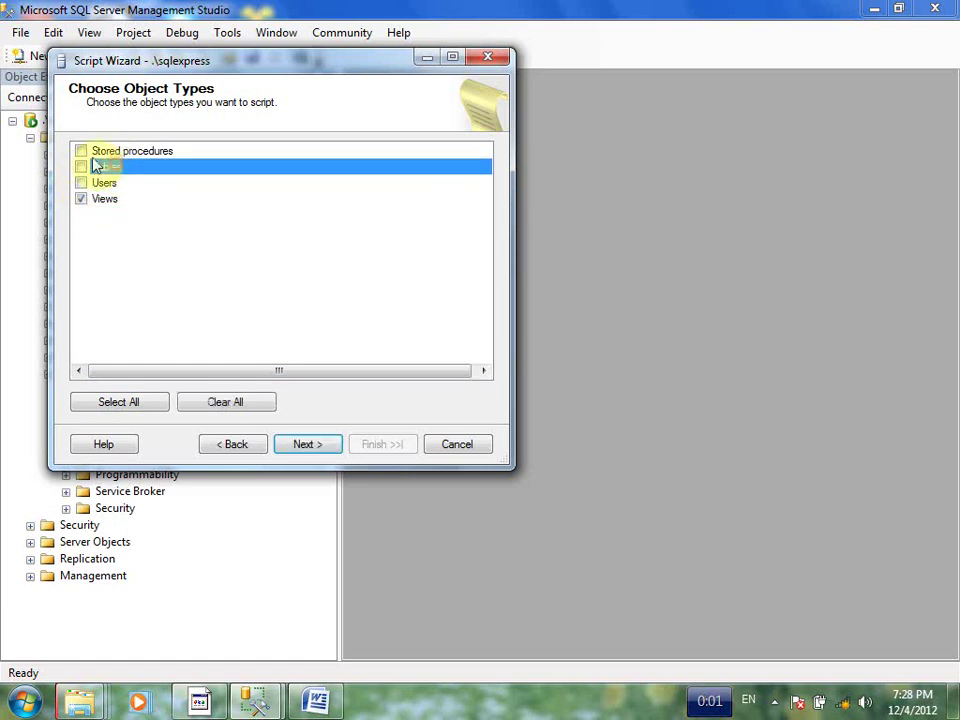
left_click(81, 167)
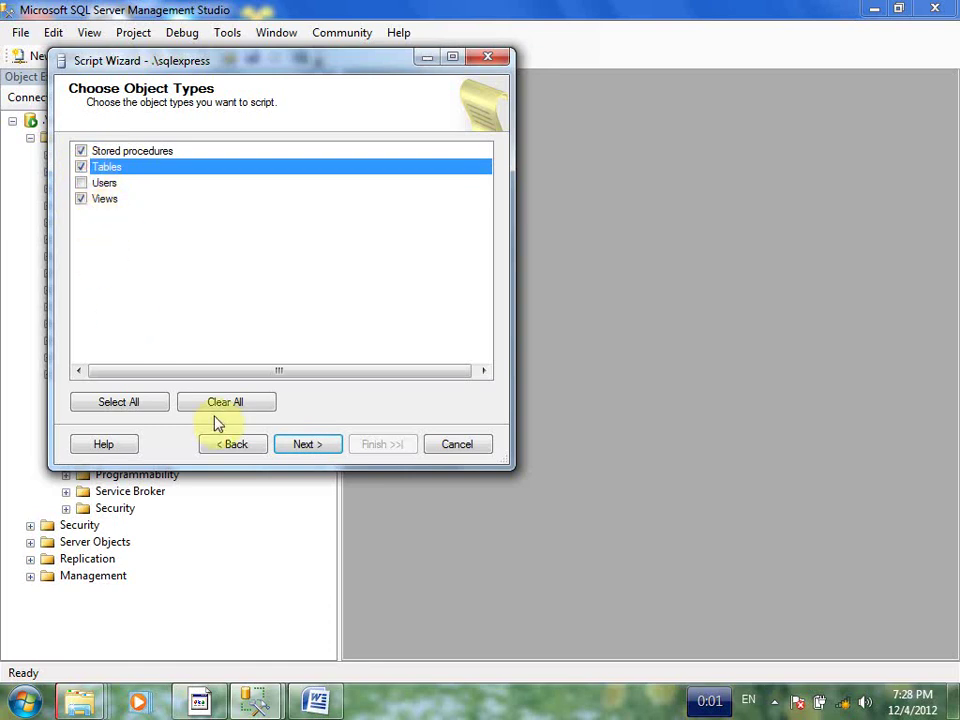
left_click_drag(266, 371, 343, 371)
left_click(307, 450)
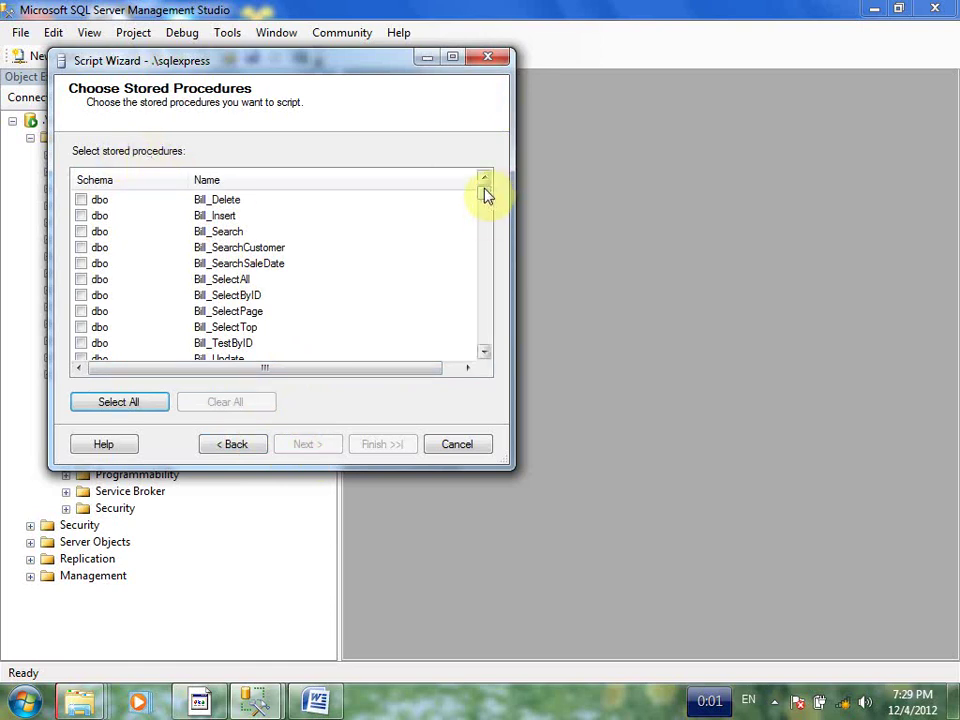
Step: Include all stored procedures in the script and proceed to the table selection
left_click_drag(486, 195, 468, 157)
left_click_drag(167, 369, 285, 386)
left_click(96, 370)
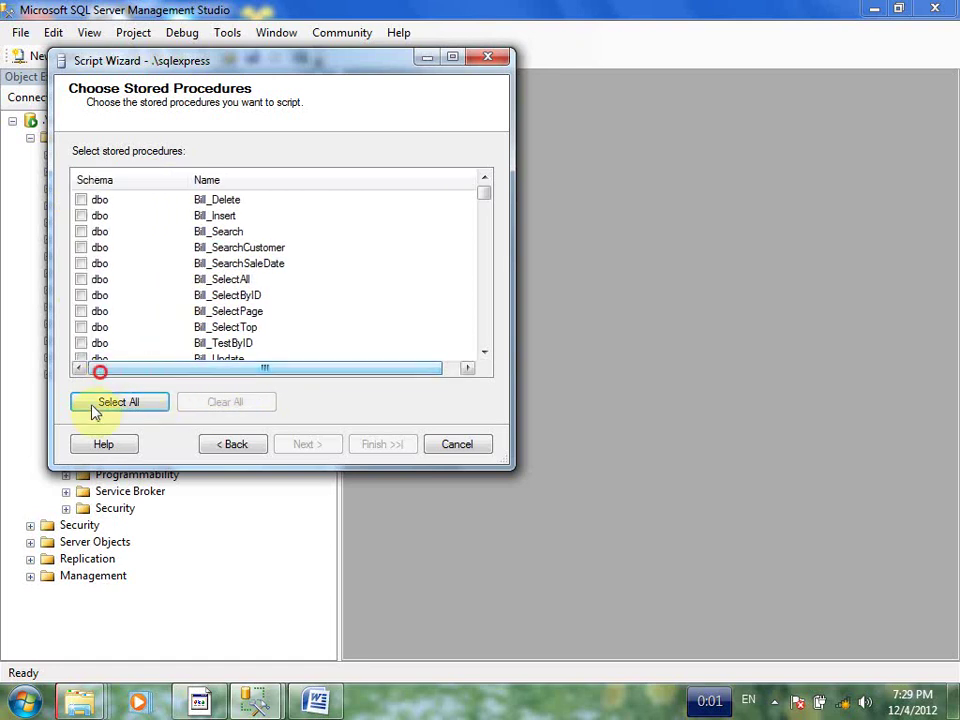
left_click(111, 401)
left_click(310, 450)
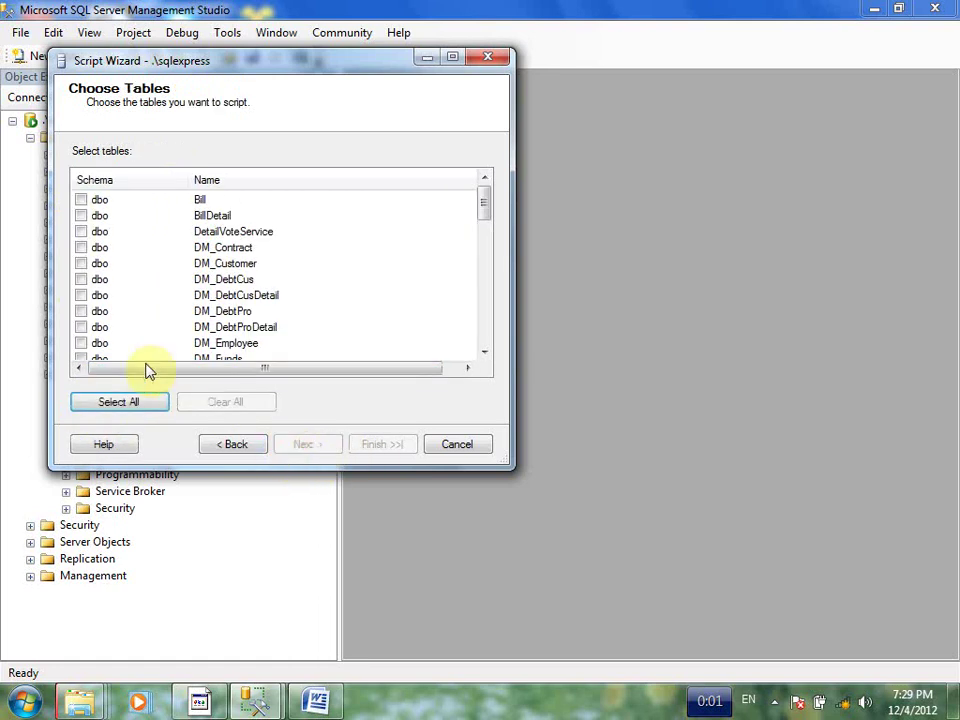
Step: Include all tables and all views in the script and proceed to the output options
left_click(97, 372)
left_click_drag(484, 195, 480, 161)
left_click(117, 402)
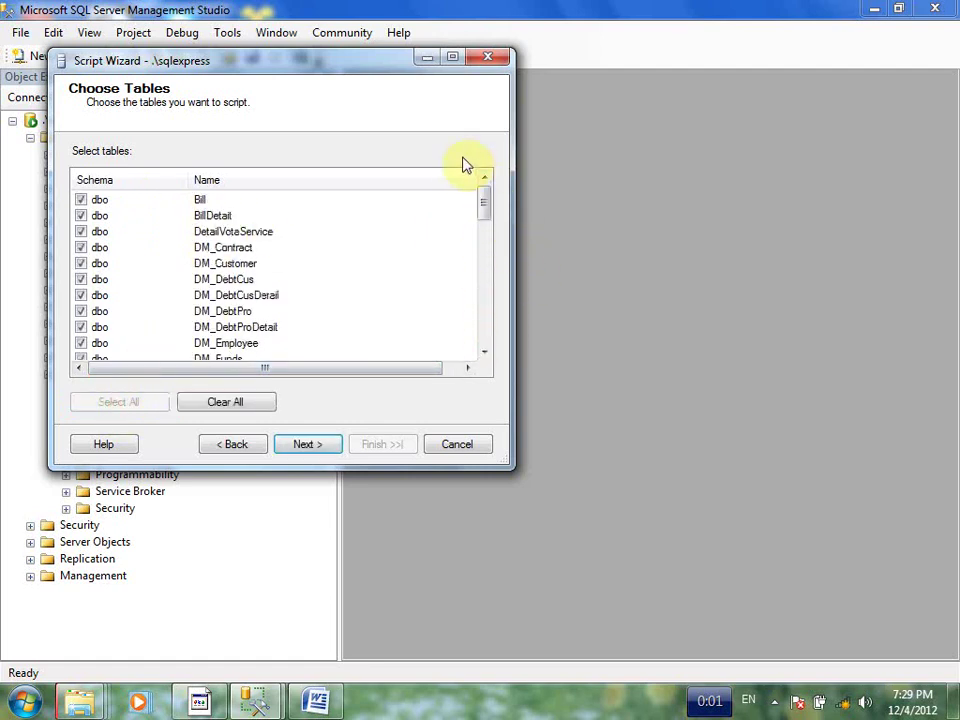
left_click_drag(484, 210, 472, 190)
left_click(309, 445)
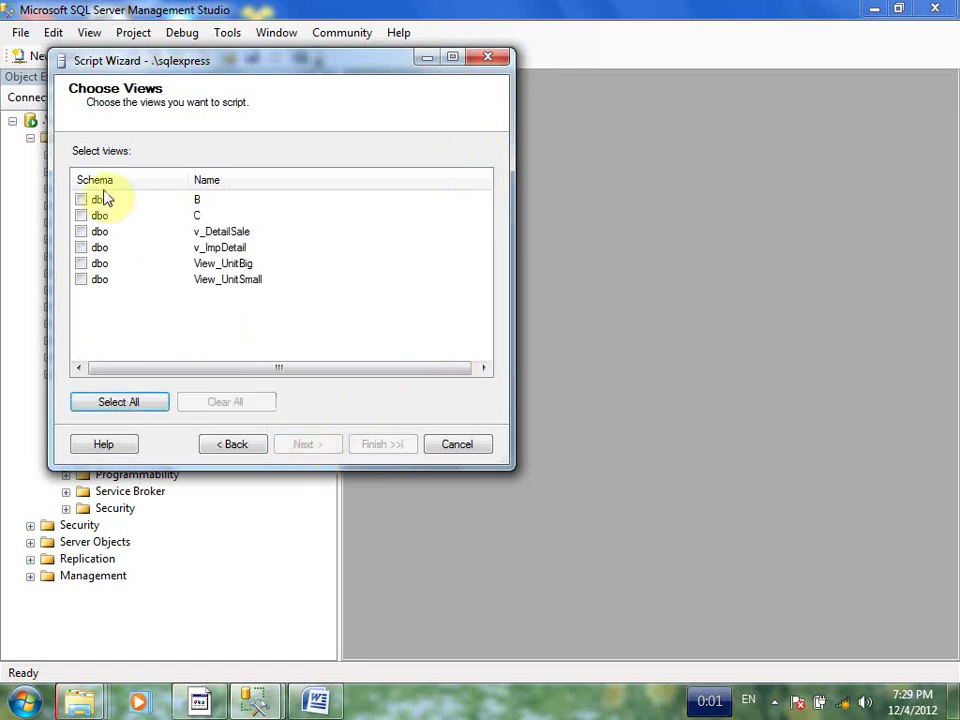
left_click(117, 403)
left_click(304, 445)
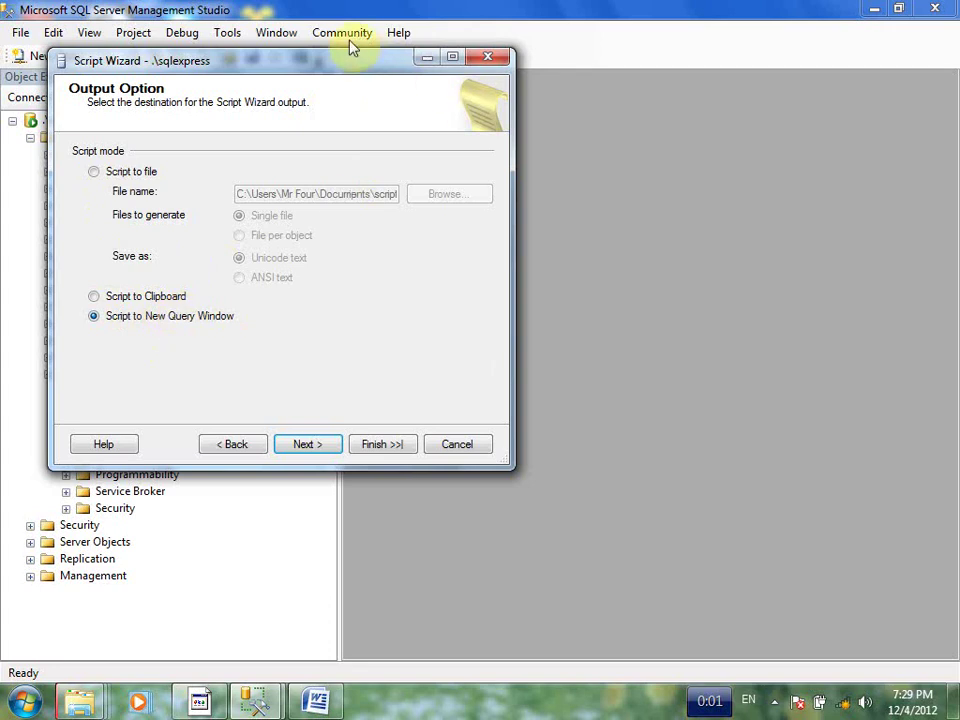
Step: Set the script output mode to Script to file, moving the wizard window clear of the object tree
left_click_drag(330, 65, 657, 221)
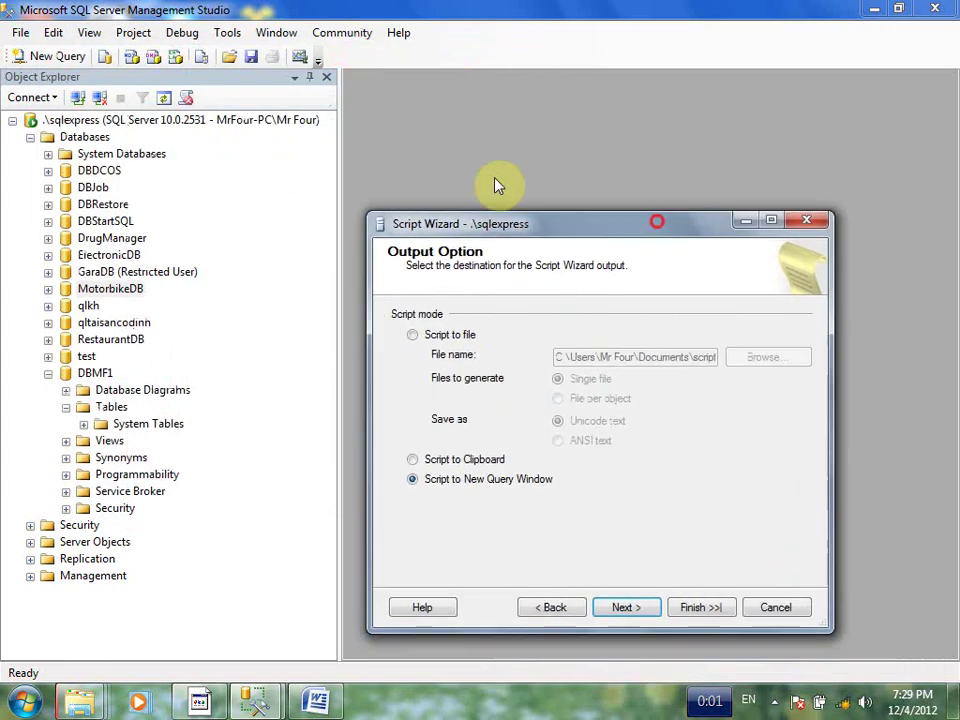
left_click(412, 335)
left_click_drag(596, 220, 436, 106)
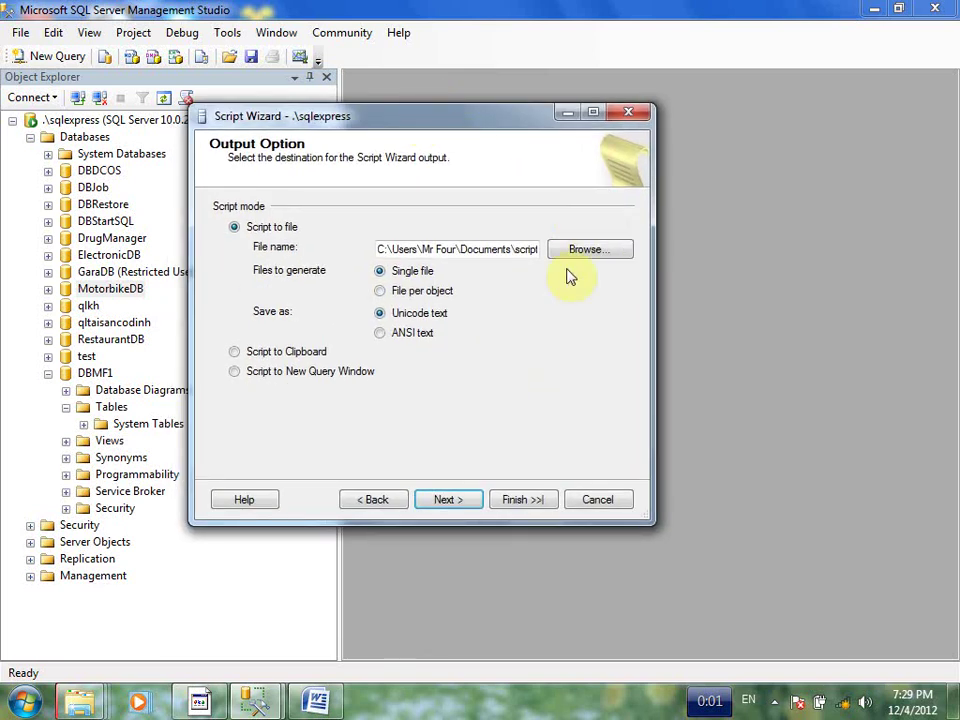
Step: Set the script's output file to DB Test on the Desktop, saved as an SQL script file
left_click(600, 250)
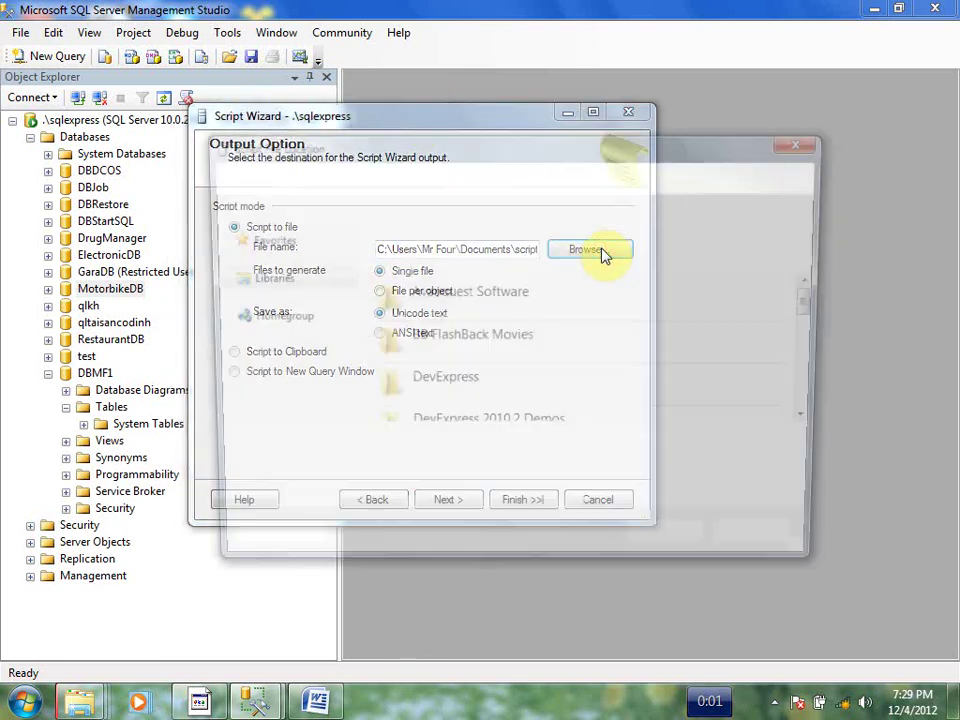
left_click(285, 259)
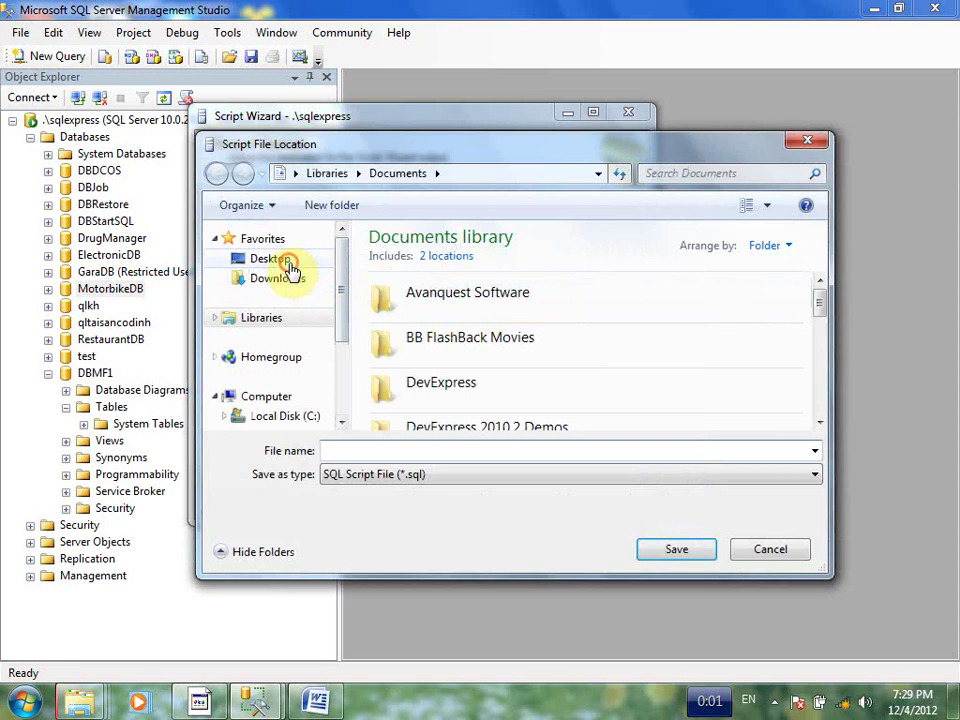
left_click(433, 449)
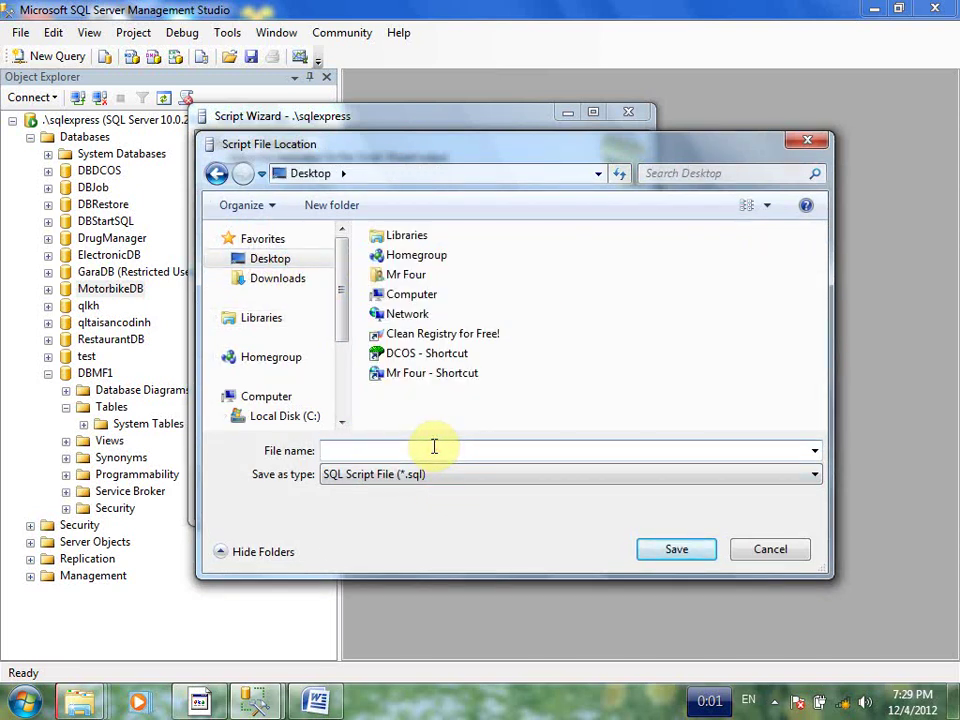
type("DB Test")
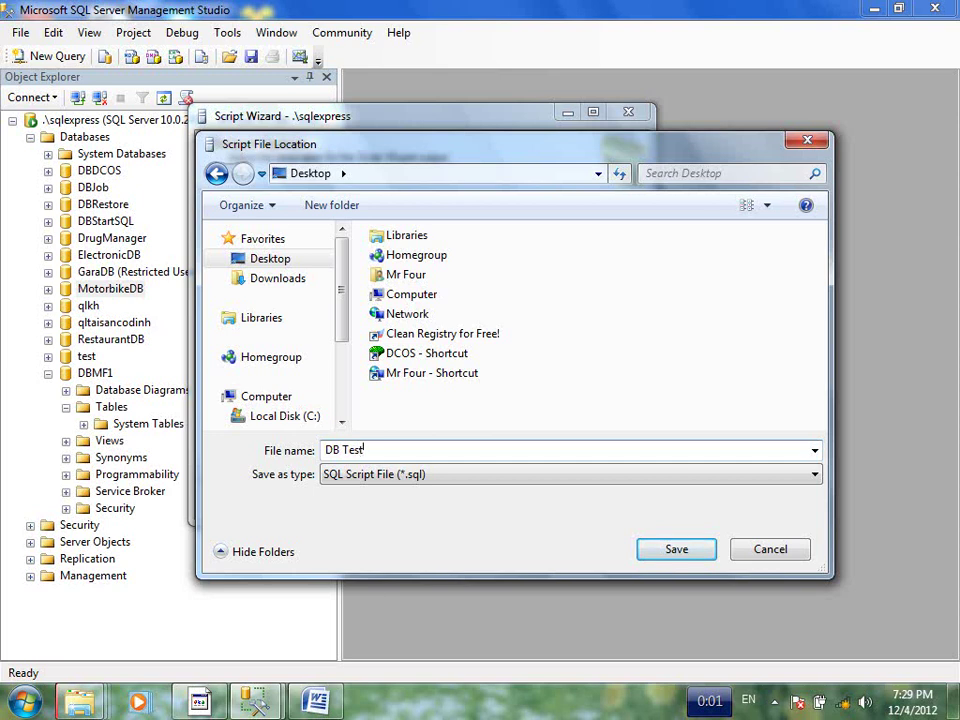
key("Return")
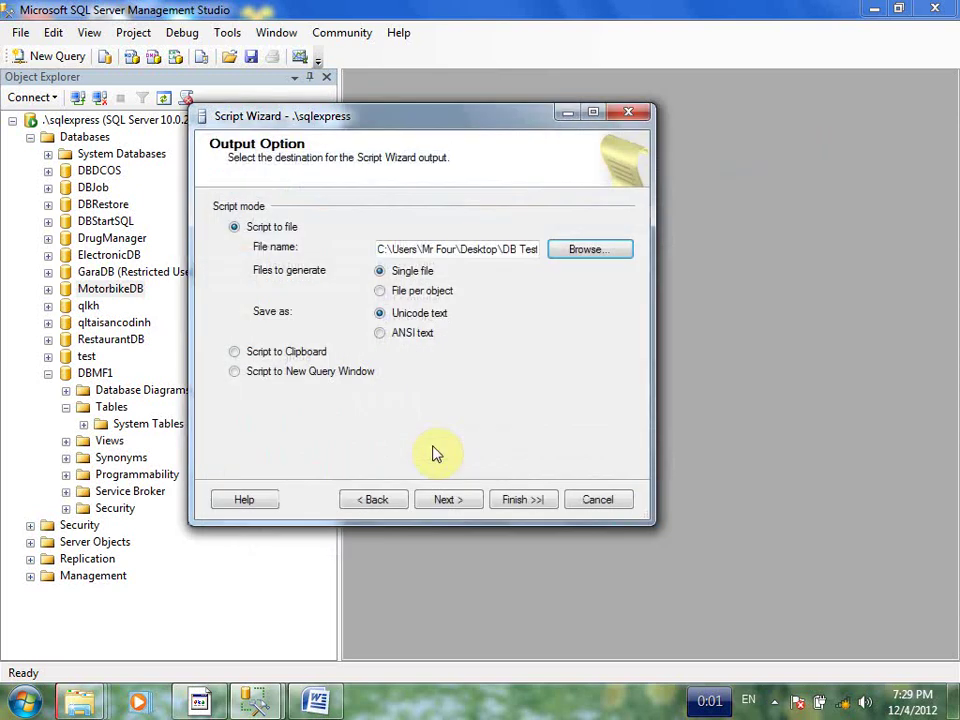
Step: Generate the MotorbikeDB script with the chosen settings and close the wizard once generation completes
left_click(445, 505)
left_click(521, 499)
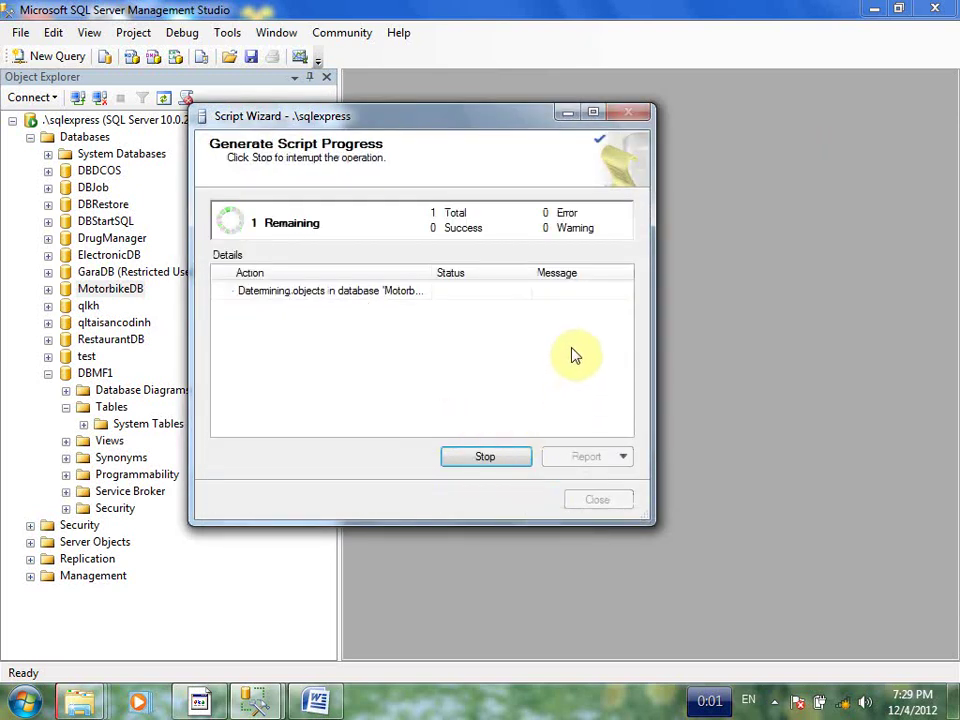
left_click(420, 216)
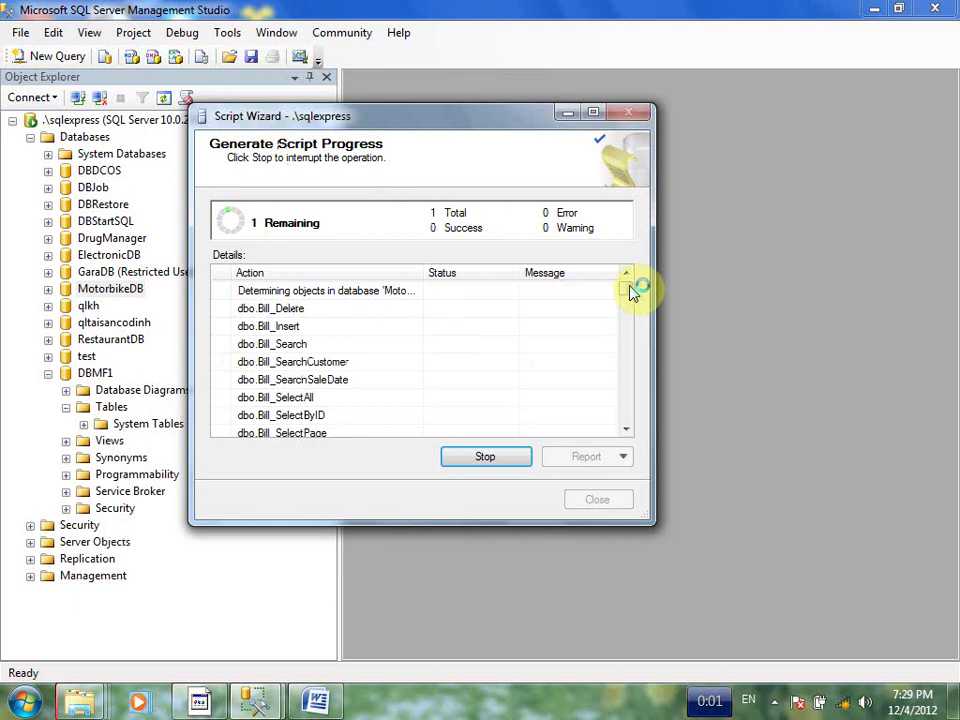
mouse_move(78, 703)
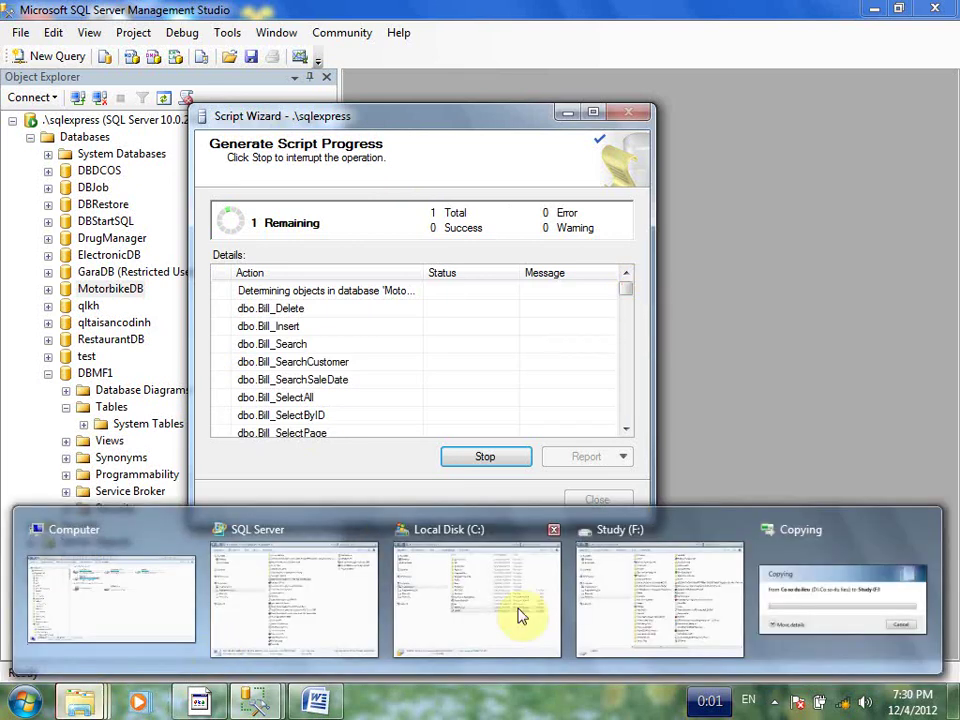
left_click(830, 604)
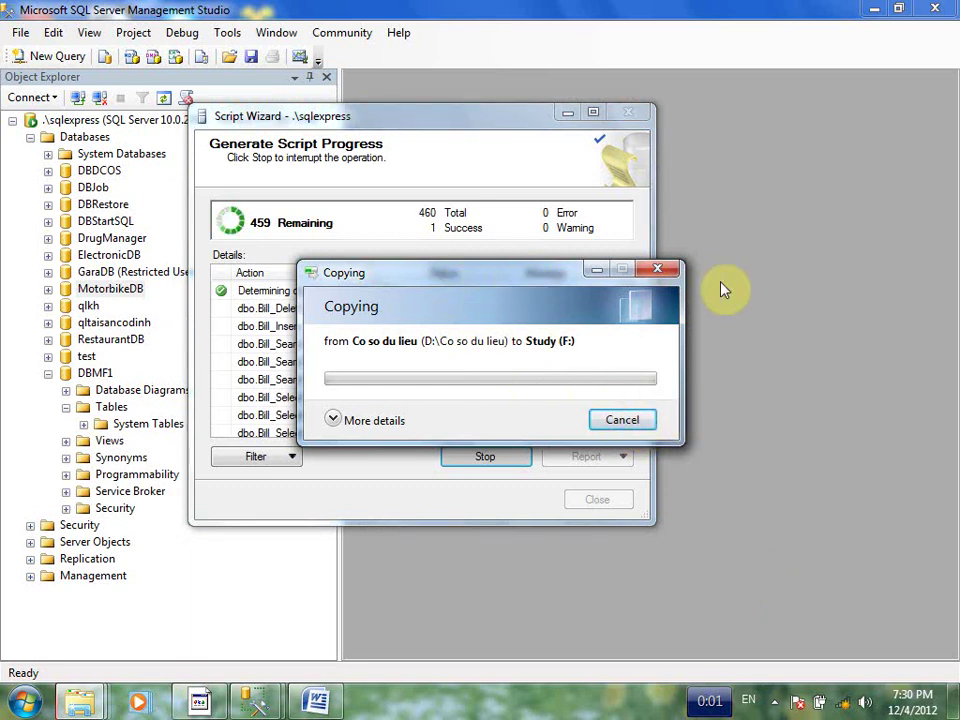
left_click(475, 143)
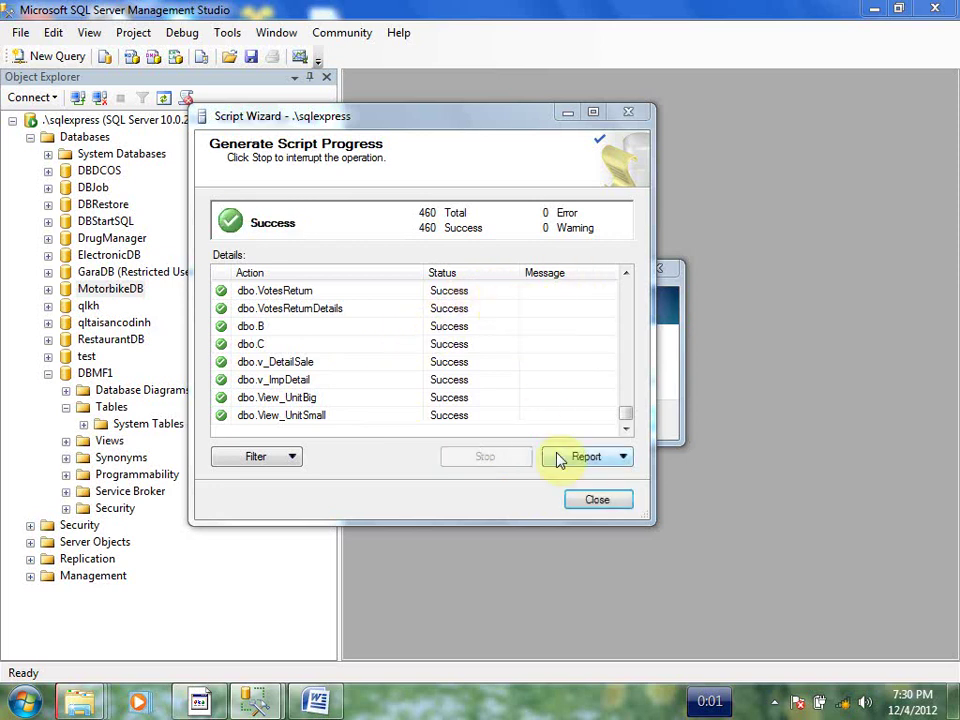
left_click(595, 497)
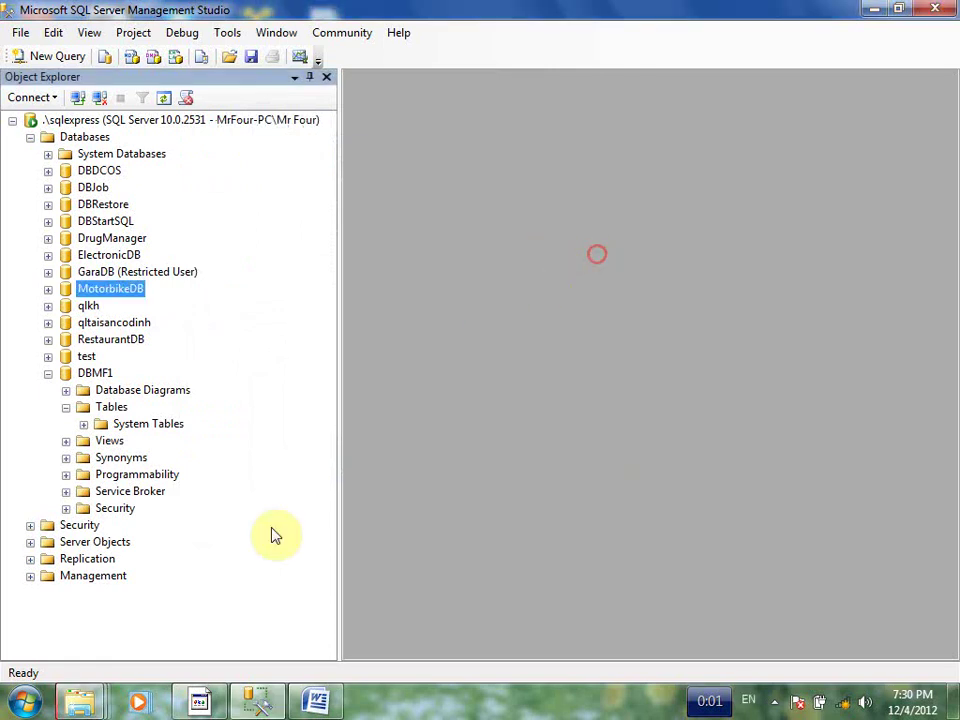
Step: Close all open Windows Explorer folder windows, including Local Disk (C:) and Study (F:)
mouse_move(80, 700)
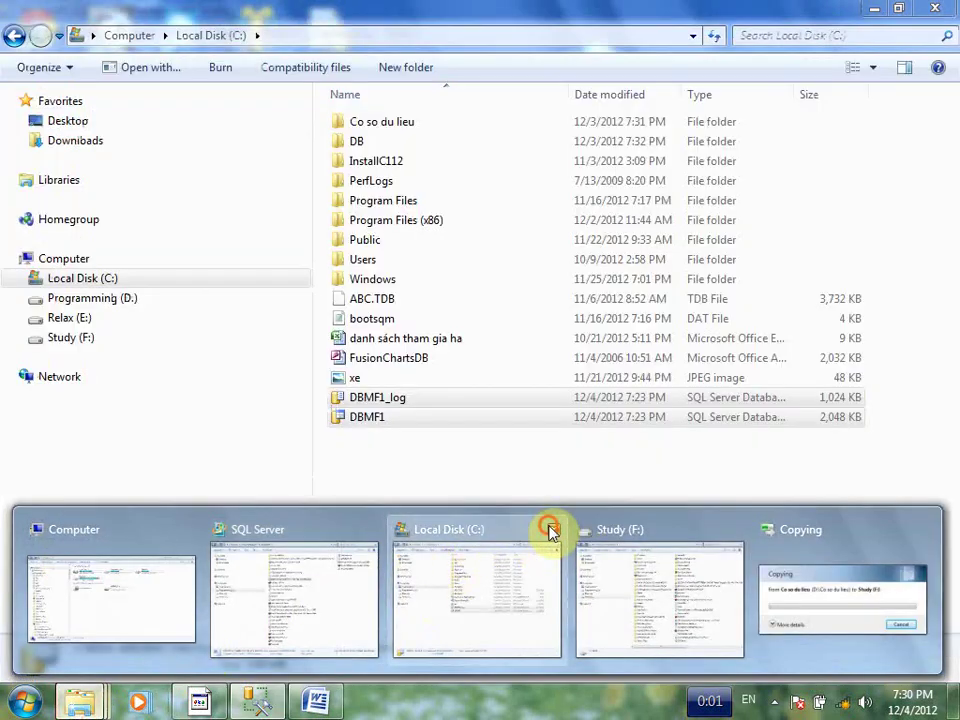
left_click(550, 530)
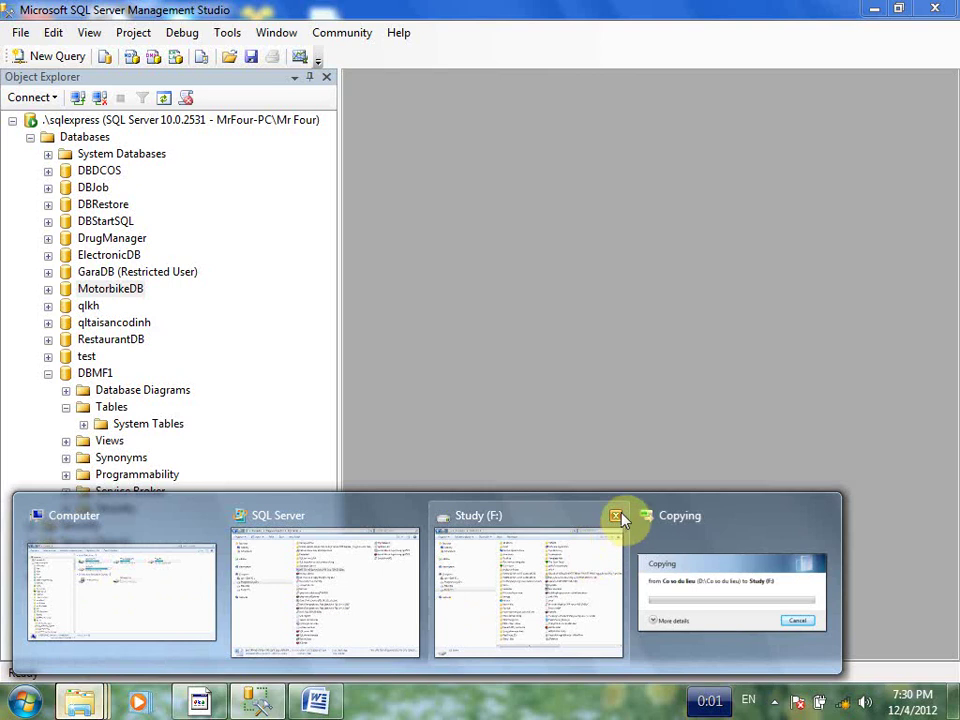
left_click(620, 519)
right_click(80, 700)
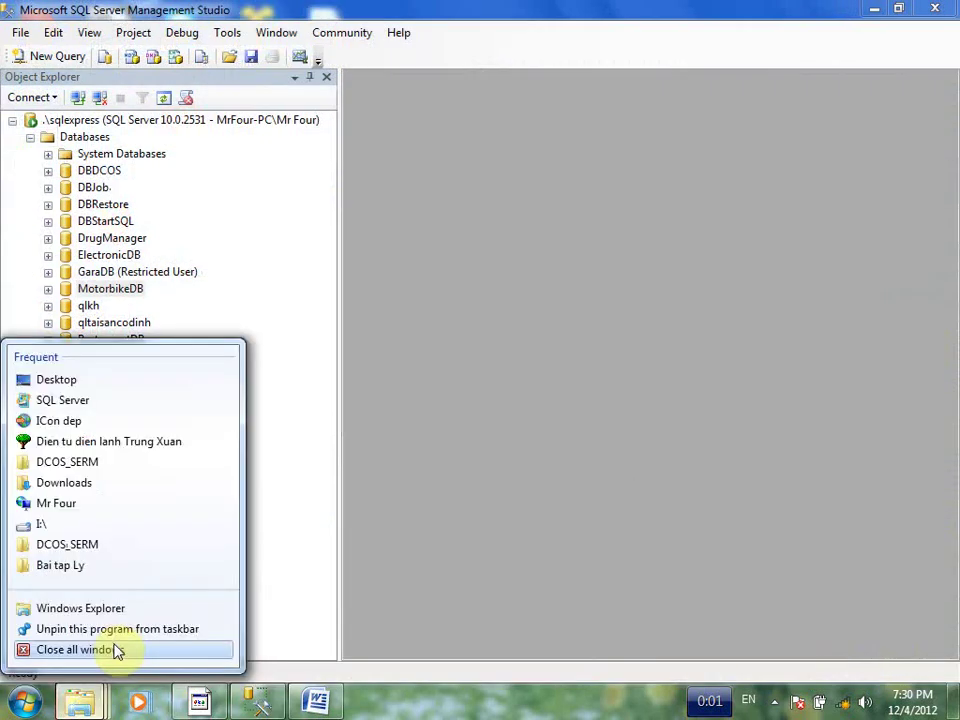
left_click(113, 649)
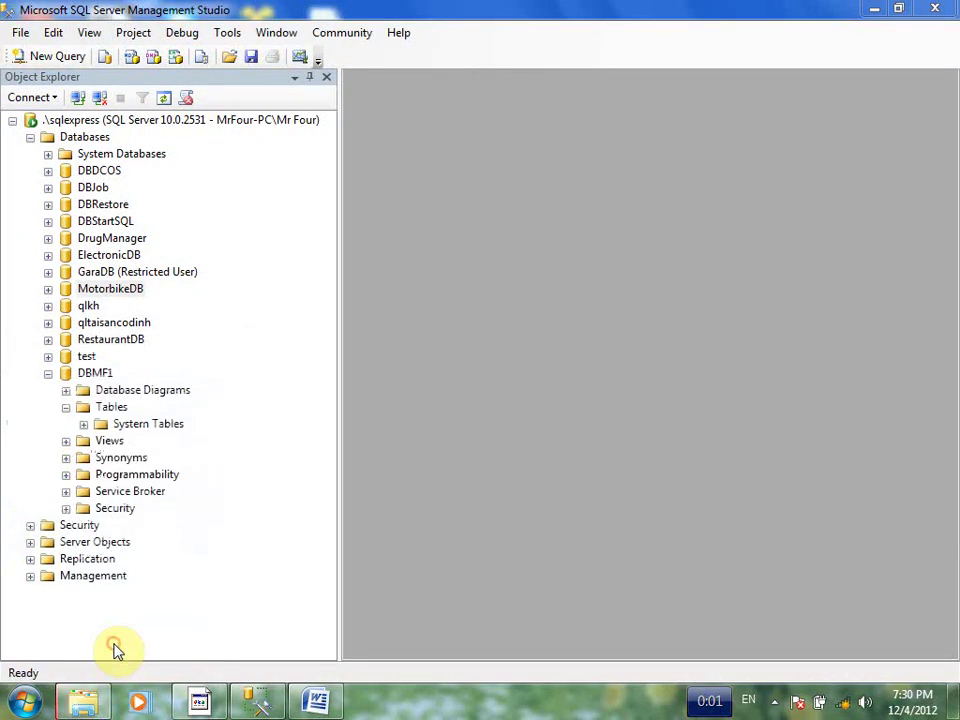
Step: Open the DB Test script from the desktop despite its long lines, and auto-hide the Object Explorer
left_click(877, 9)
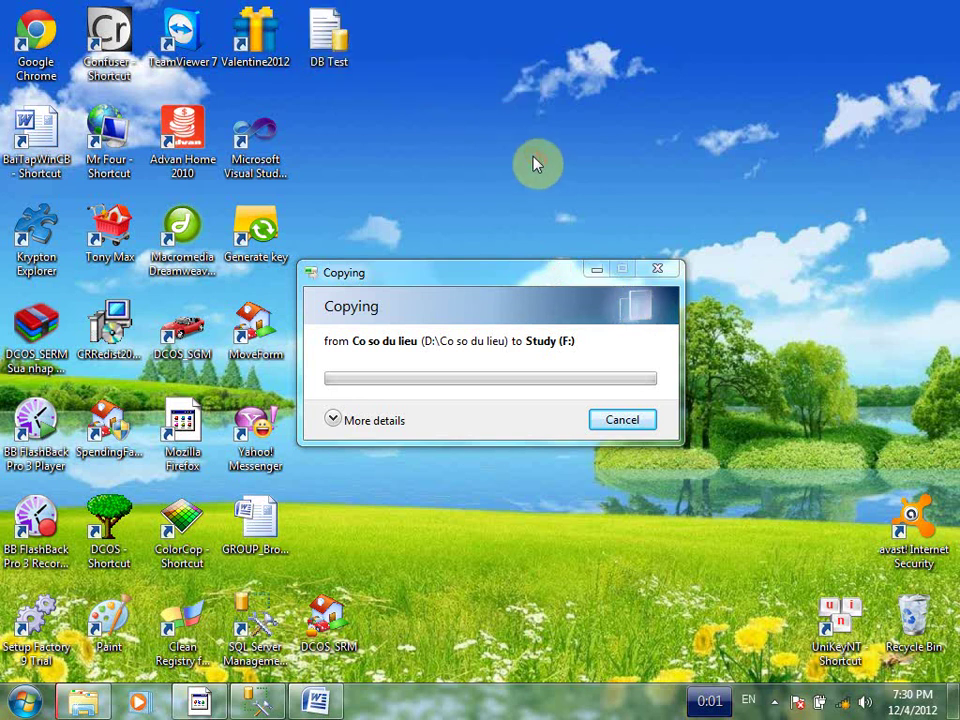
double_click(339, 36)
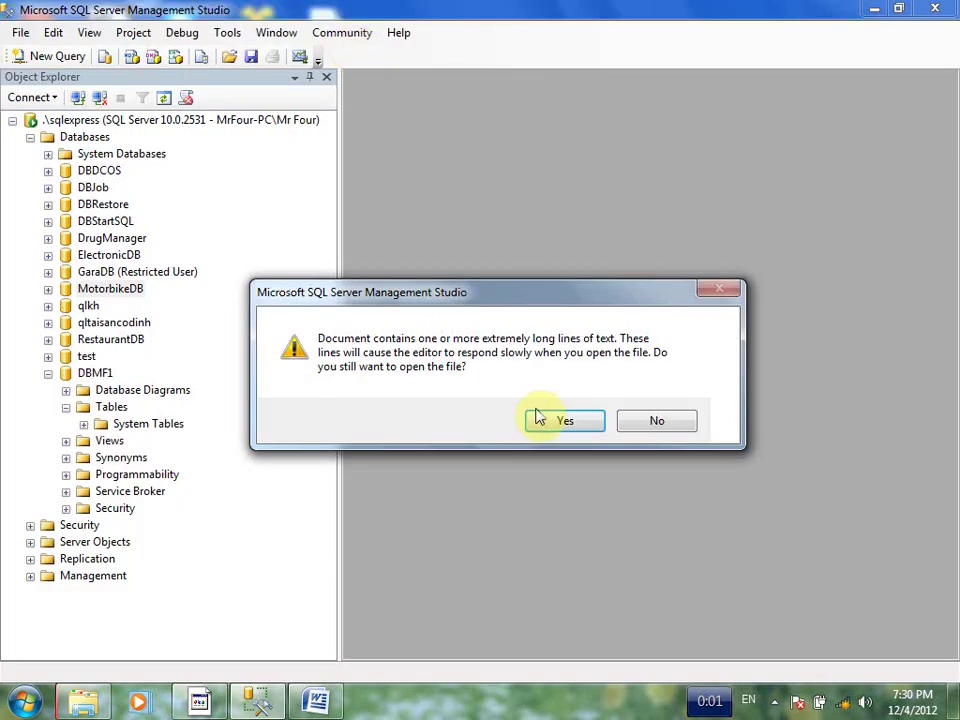
left_click(566, 422)
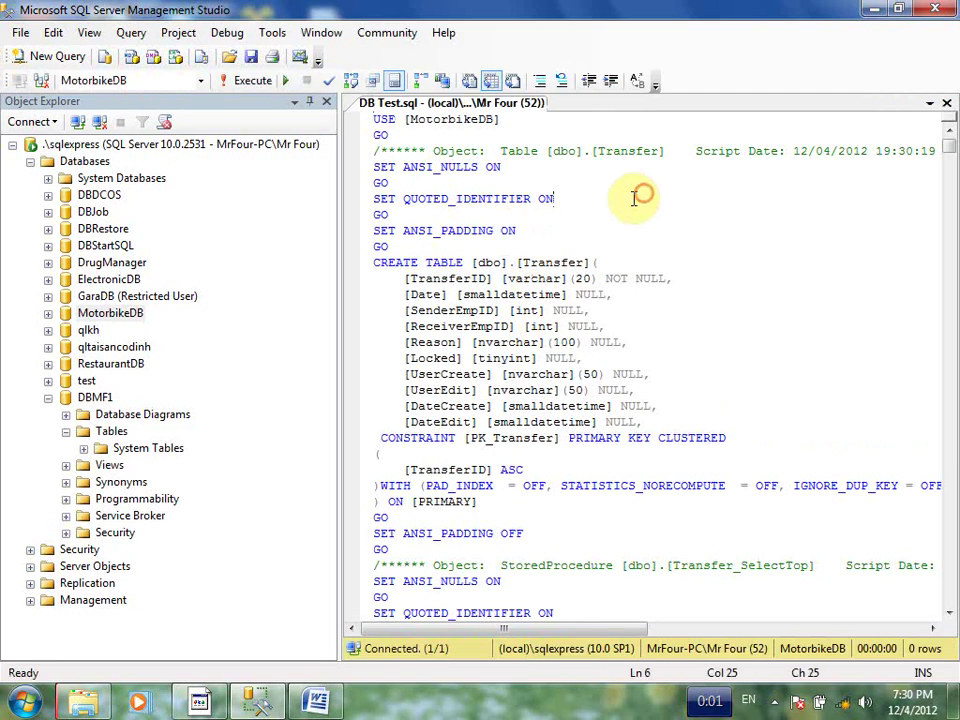
left_click(306, 100)
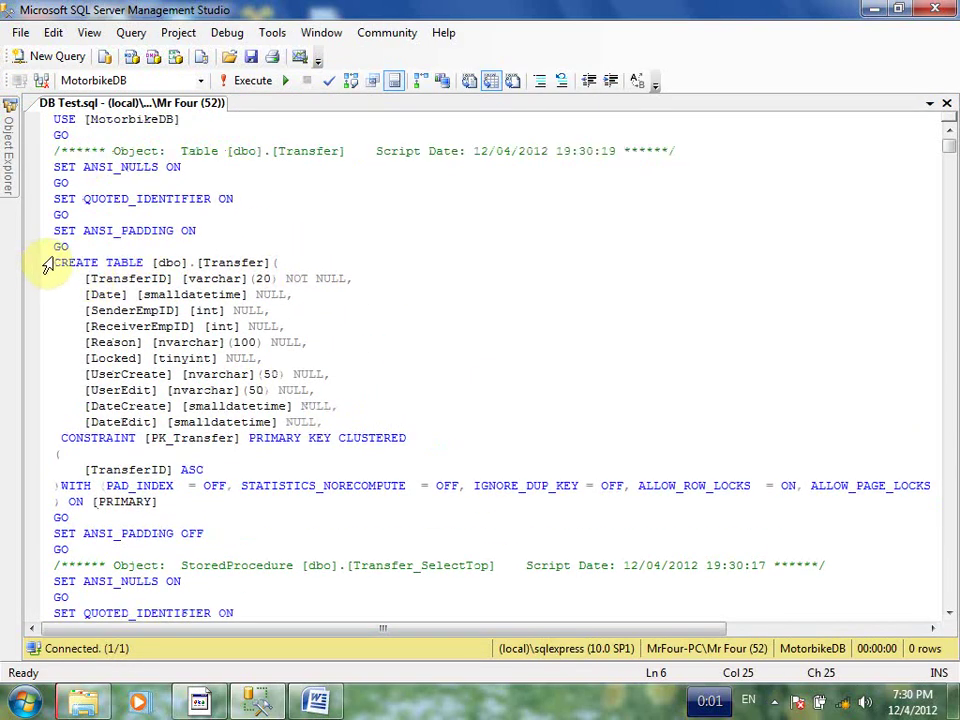
Step: Examine the generated script's table definitions, stored procedures and the INSERT statements for the Receipt table
left_click_drag(47, 265, 514, 443)
scroll(523, 454, "down", 9)
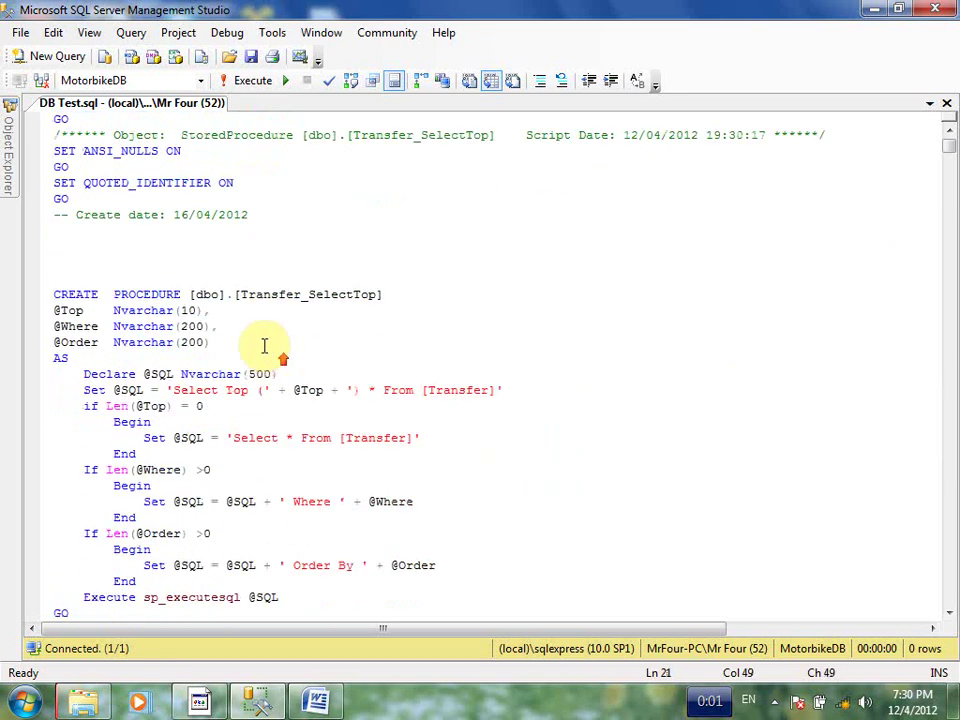
left_click(300, 279)
scroll(200, 290, "down", 20)
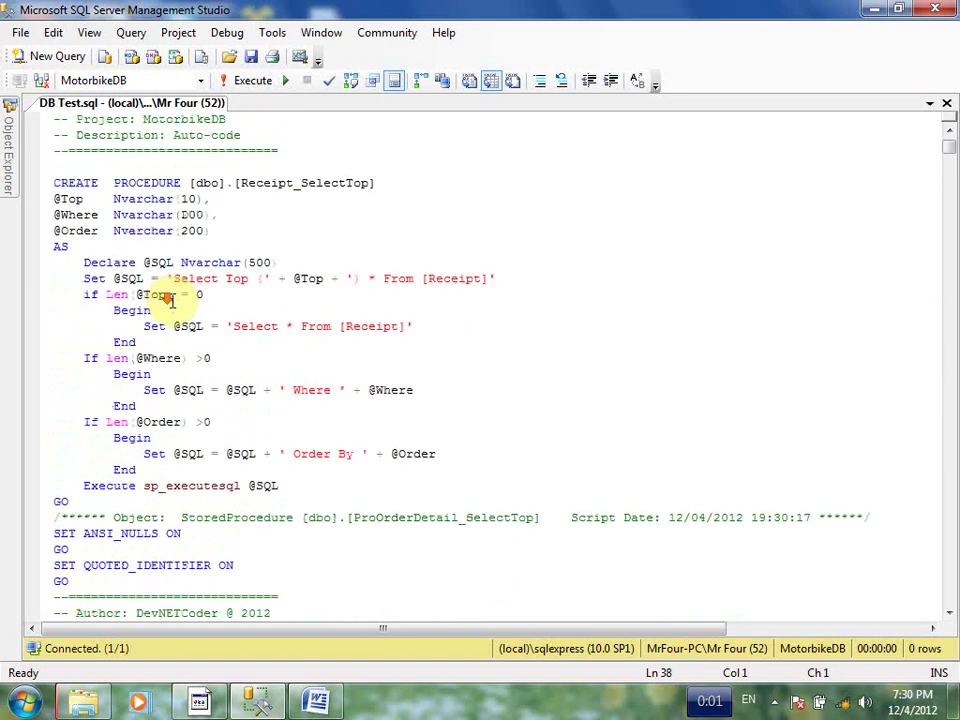
scroll(176, 300, "down", 20)
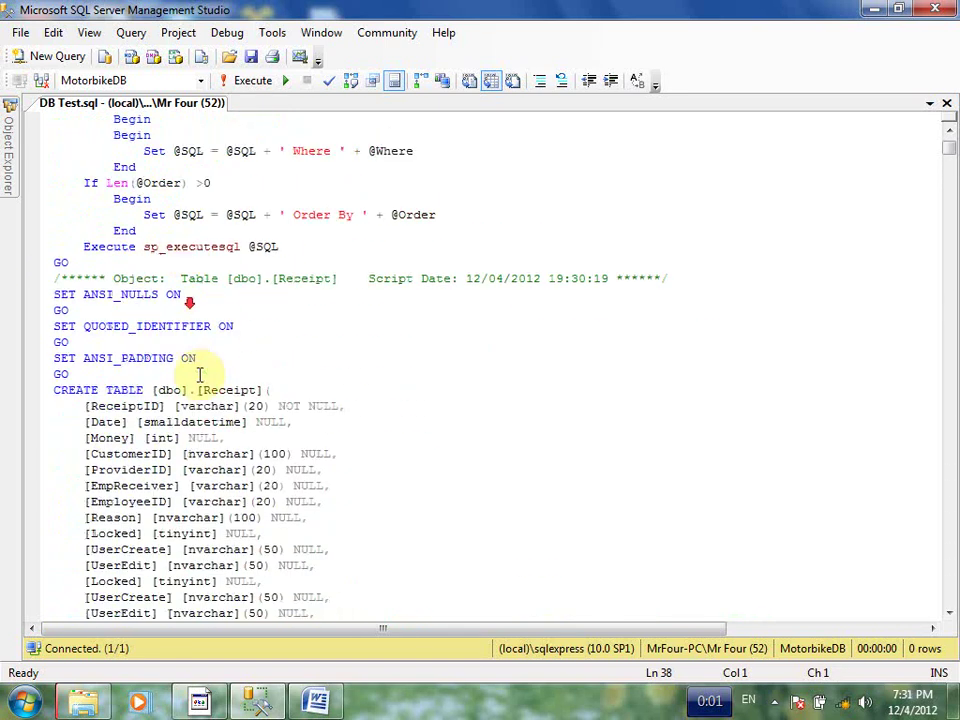
scroll(200, 375, "down", 8)
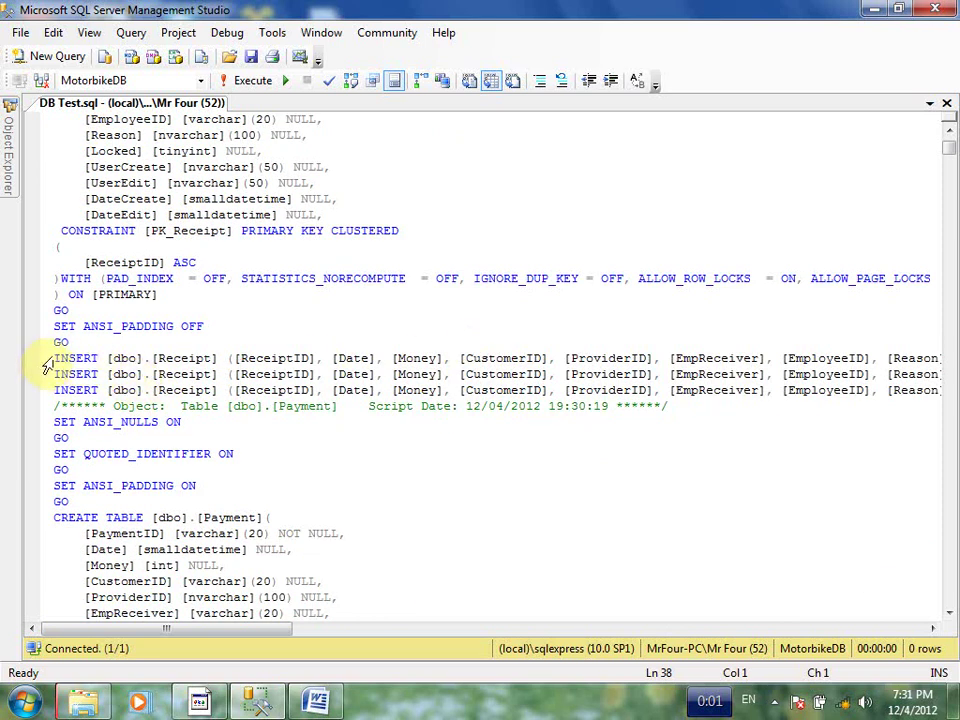
left_click_drag(56, 358, 657, 373)
left_click(68, 382)
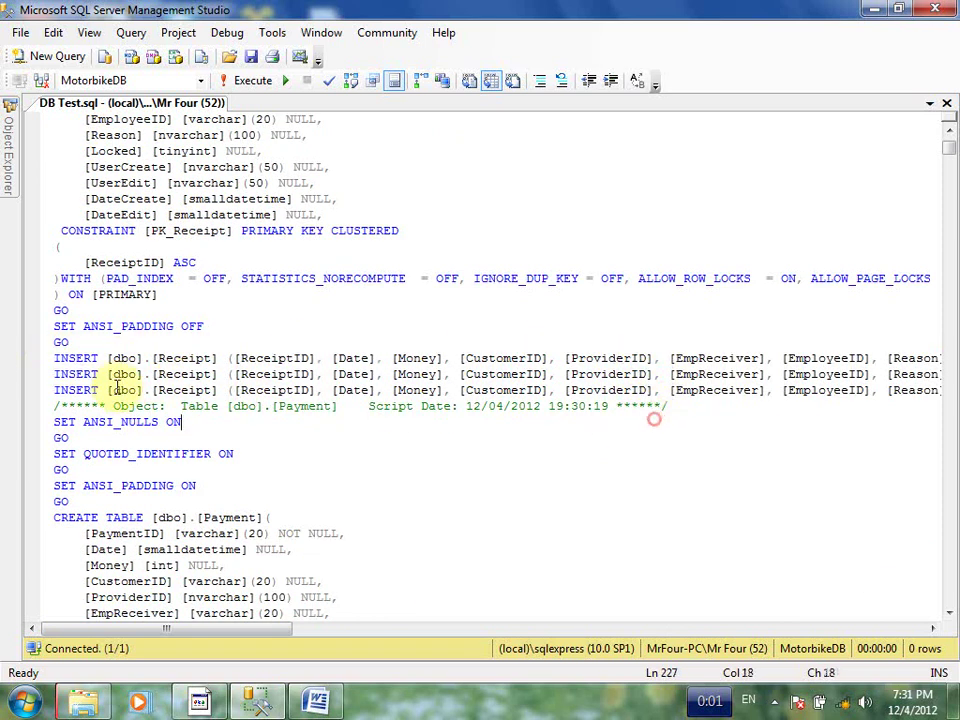
left_click_drag(48, 358, 948, 358)
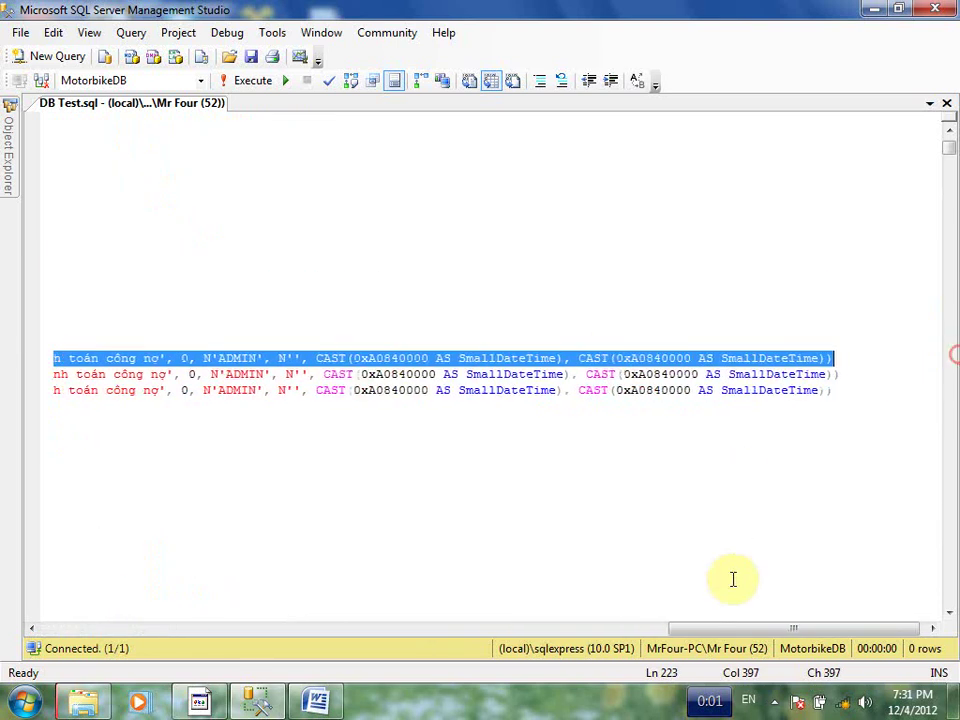
left_click_drag(754, 628, 182, 617)
scroll(130, 497, "down", 5)
scroll(130, 497, "down", 20)
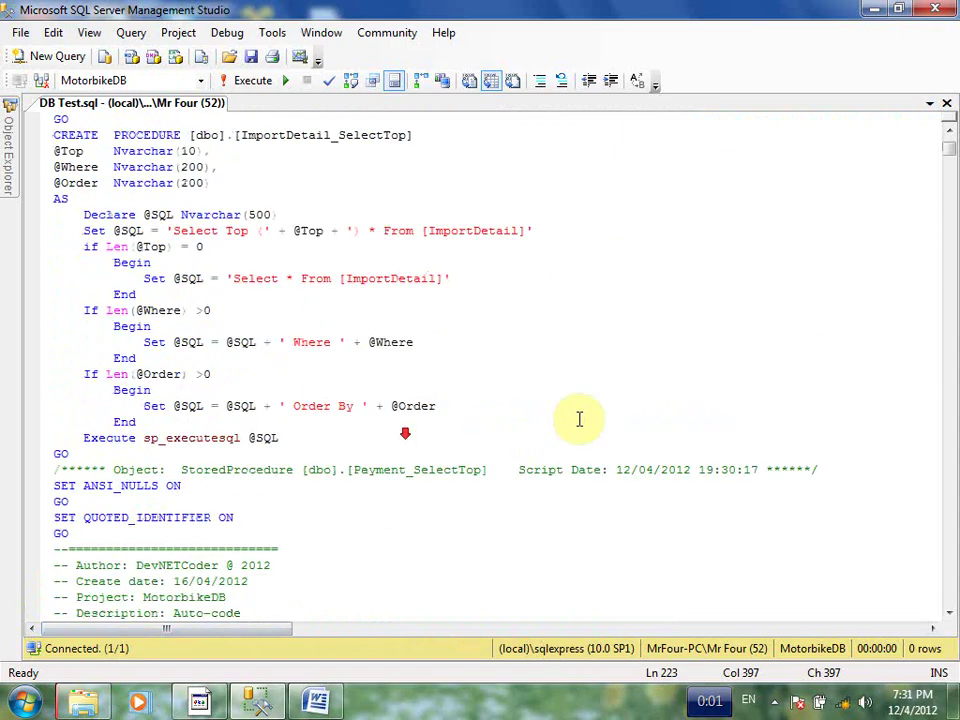
Step: Replace [MotorbikeDB] in the script's opening USE statement with the database name DBMF1, copied from the Object Explorer
left_click_drag(952, 163, 917, 122)
left_click(203, 131)
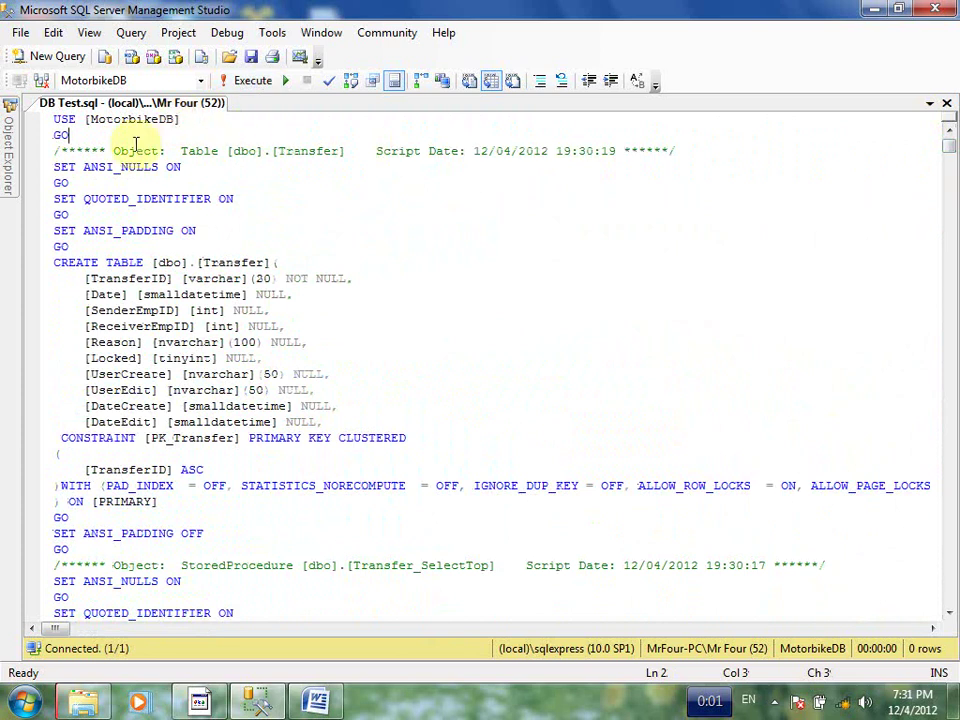
mouse_move(9, 130)
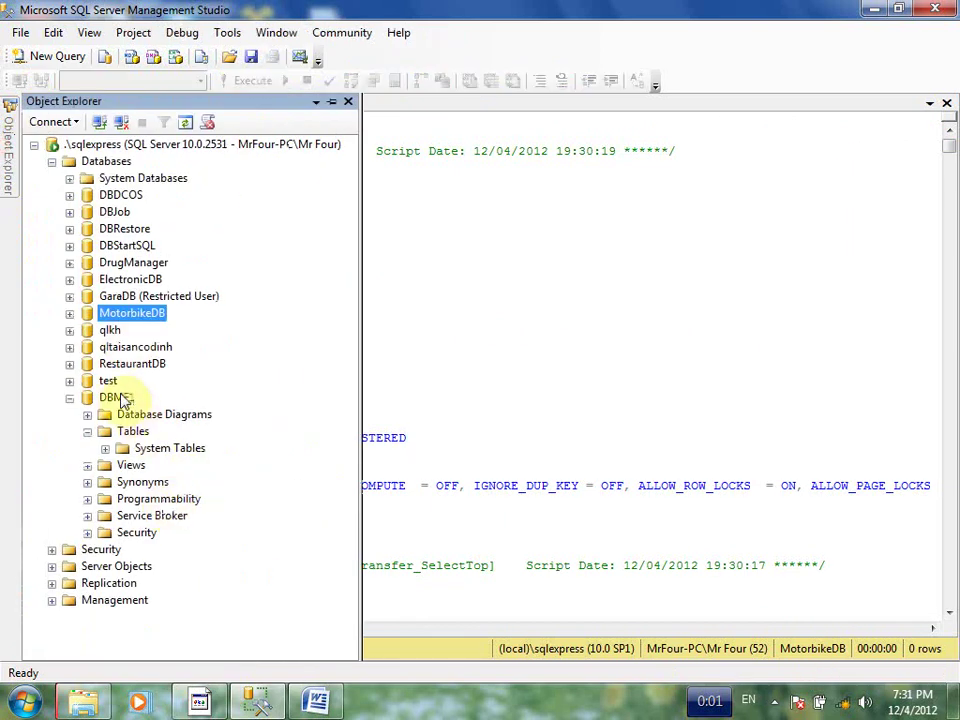
left_click(120, 397)
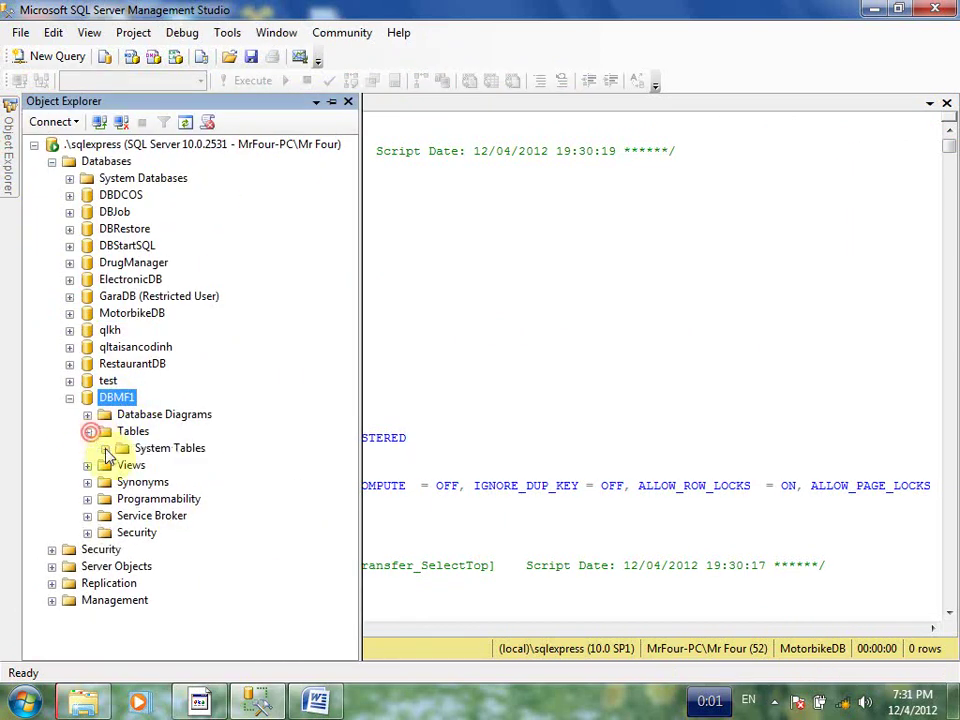
left_click(632, 279)
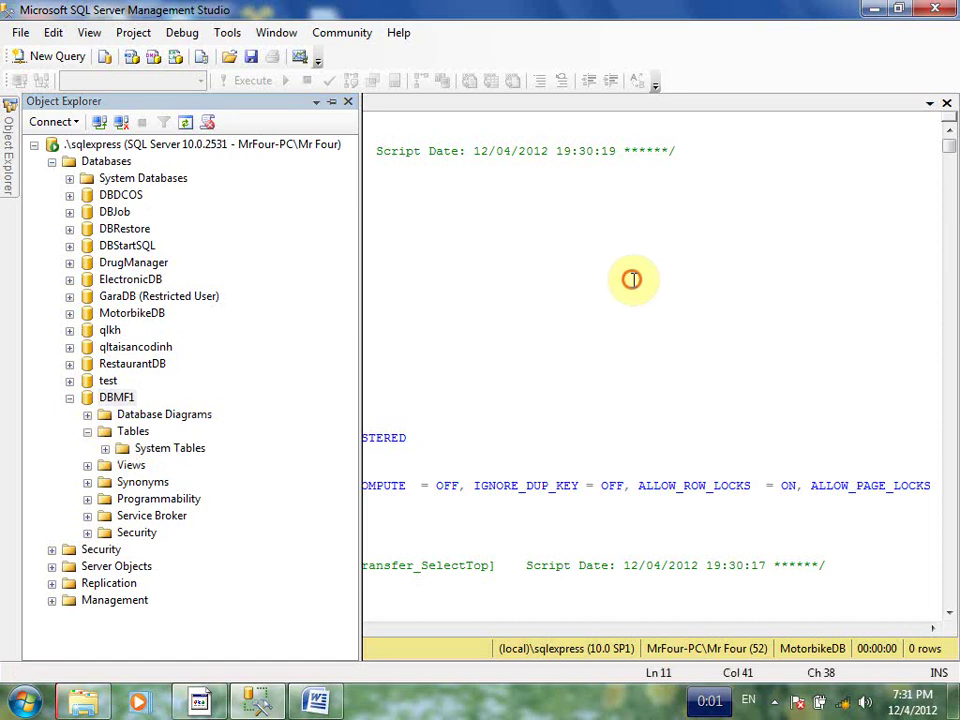
left_click(116, 397)
key("ctrl+c")
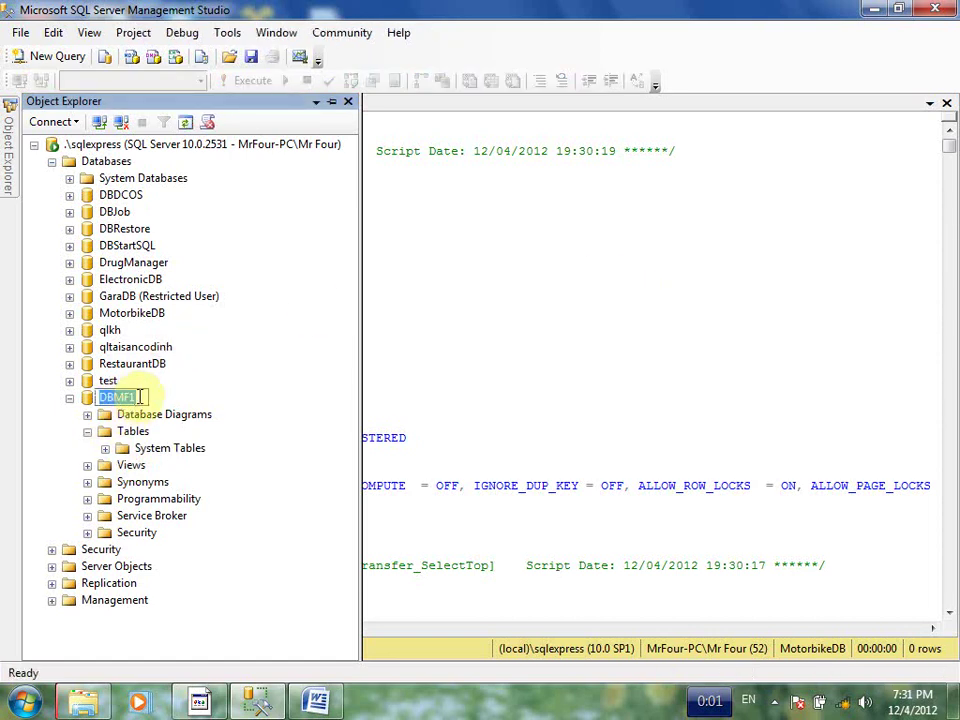
left_click(467, 279)
left_click(130, 118)
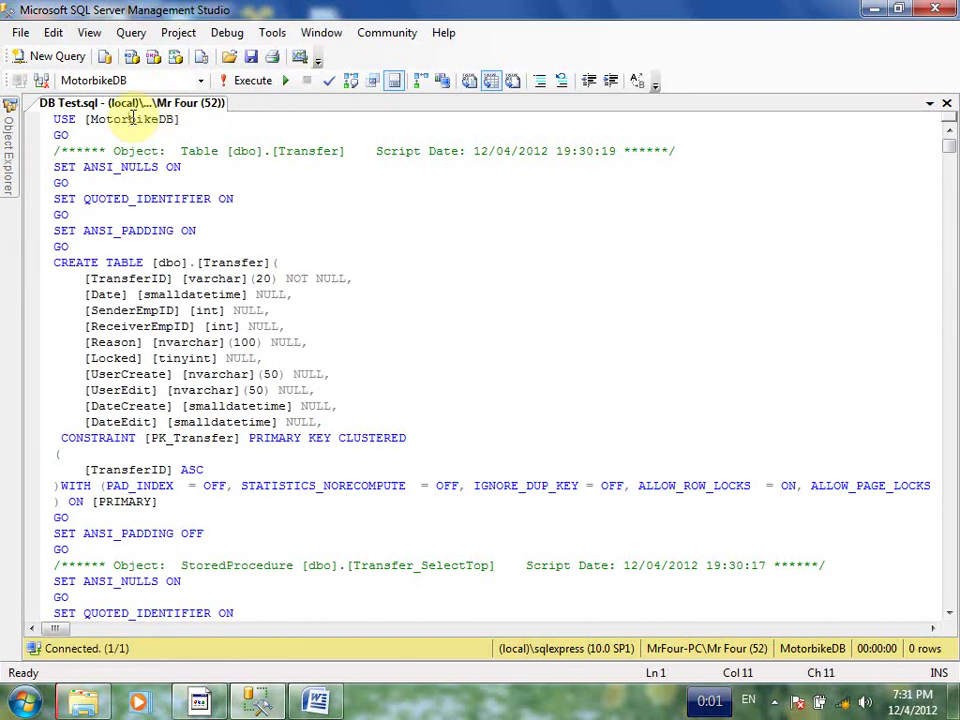
double_click(130, 118)
key("ctrl+v")
Step: Set the query's current database to master and execute the DB Test script
left_click(200, 80)
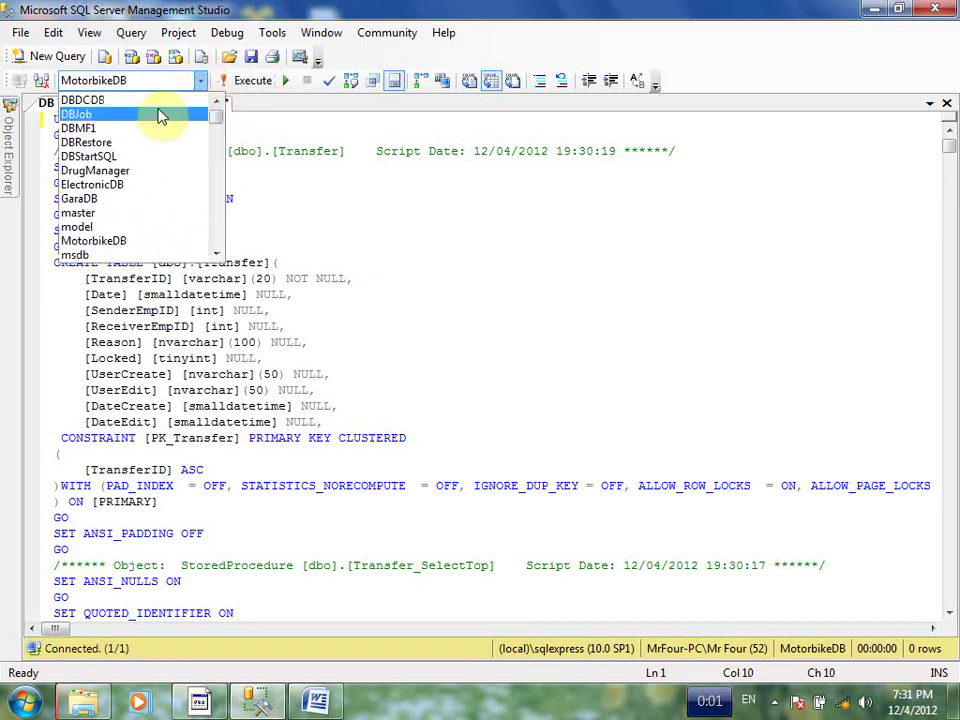
left_click(100, 212)
left_click(370, 207)
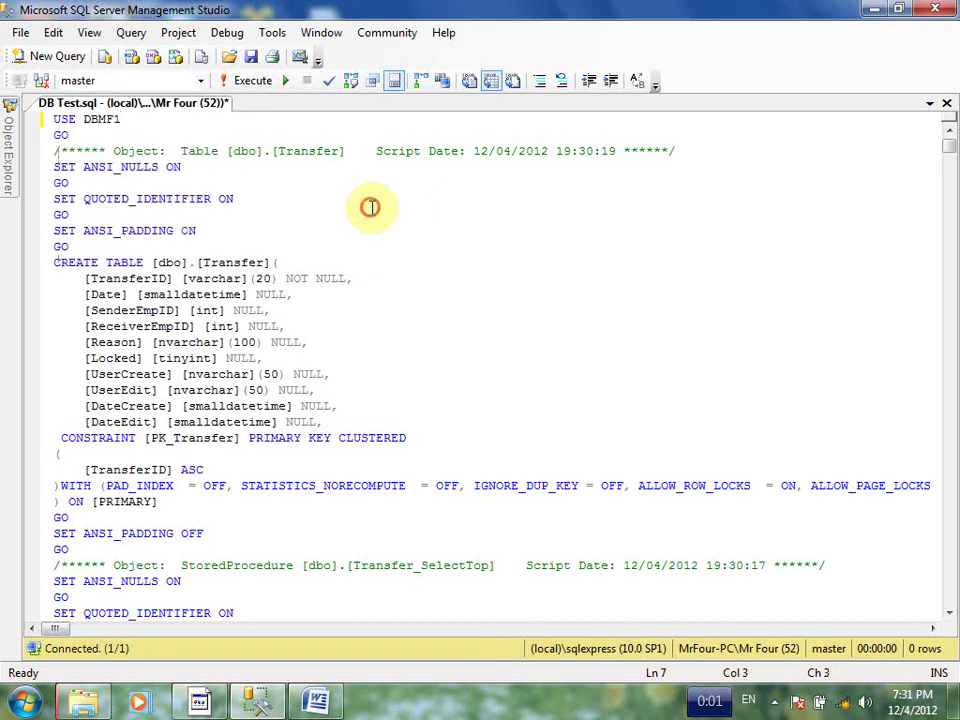
left_click(252, 81)
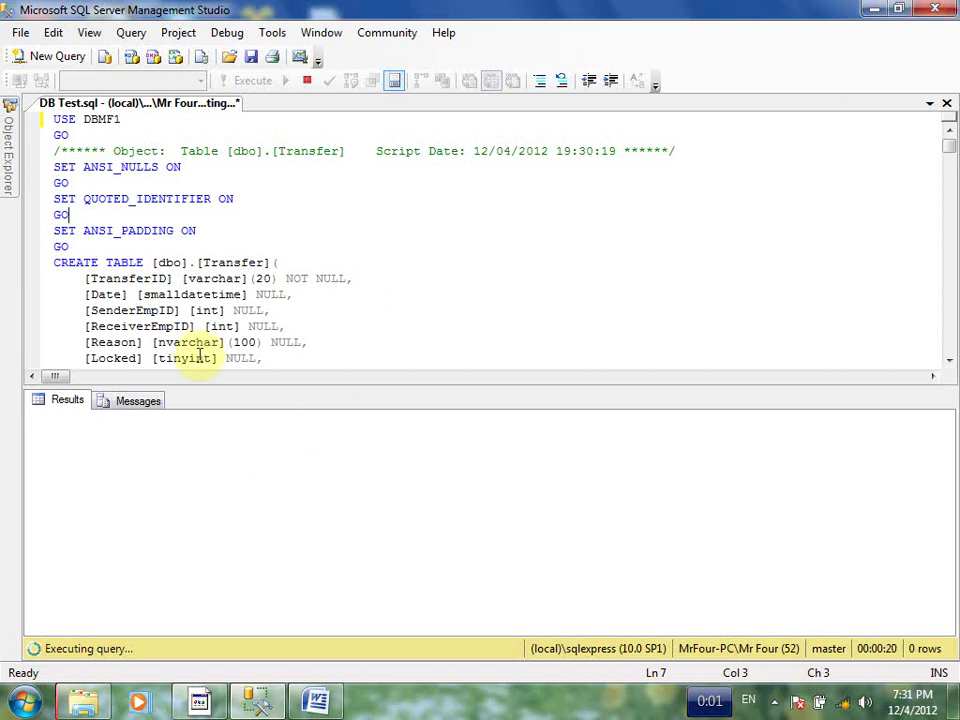
left_click(338, 261)
scroll(338, 261, "down", 20)
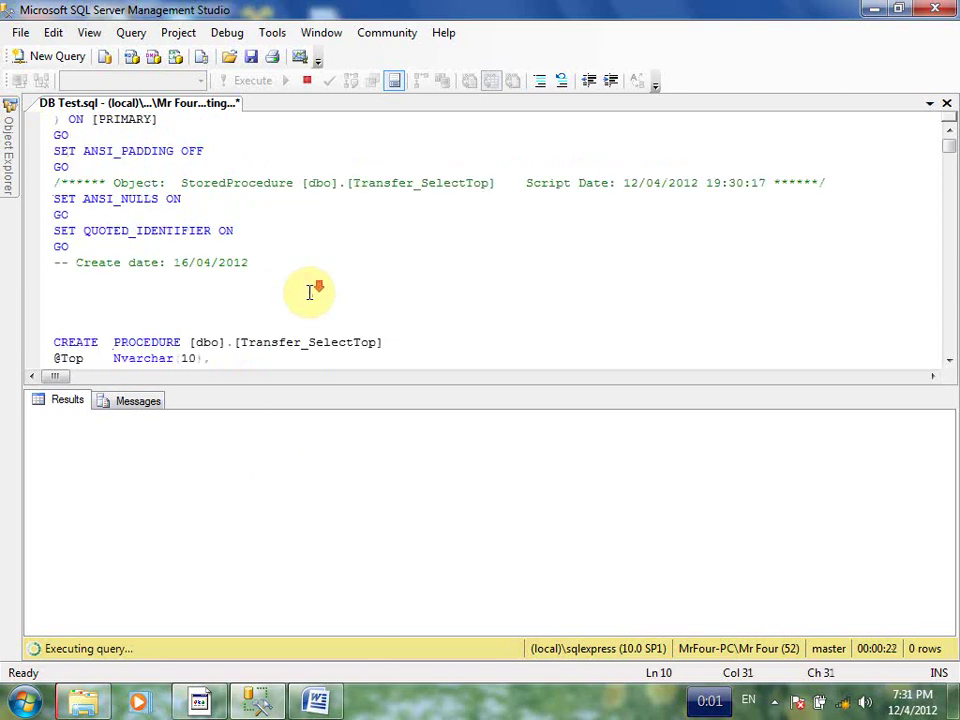
scroll(311, 292, "down", 20)
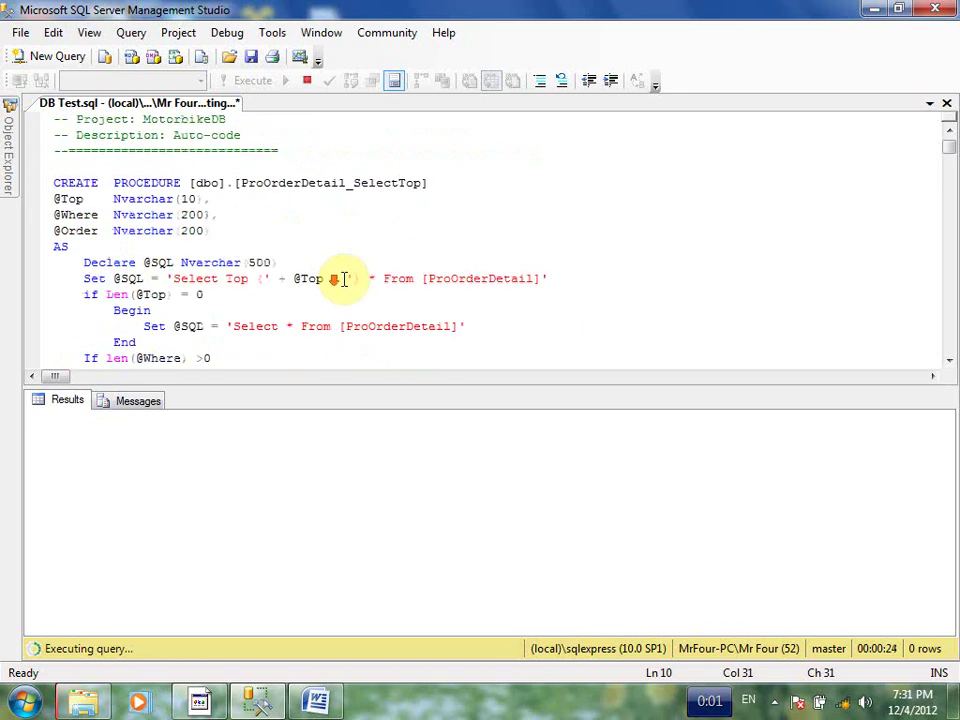